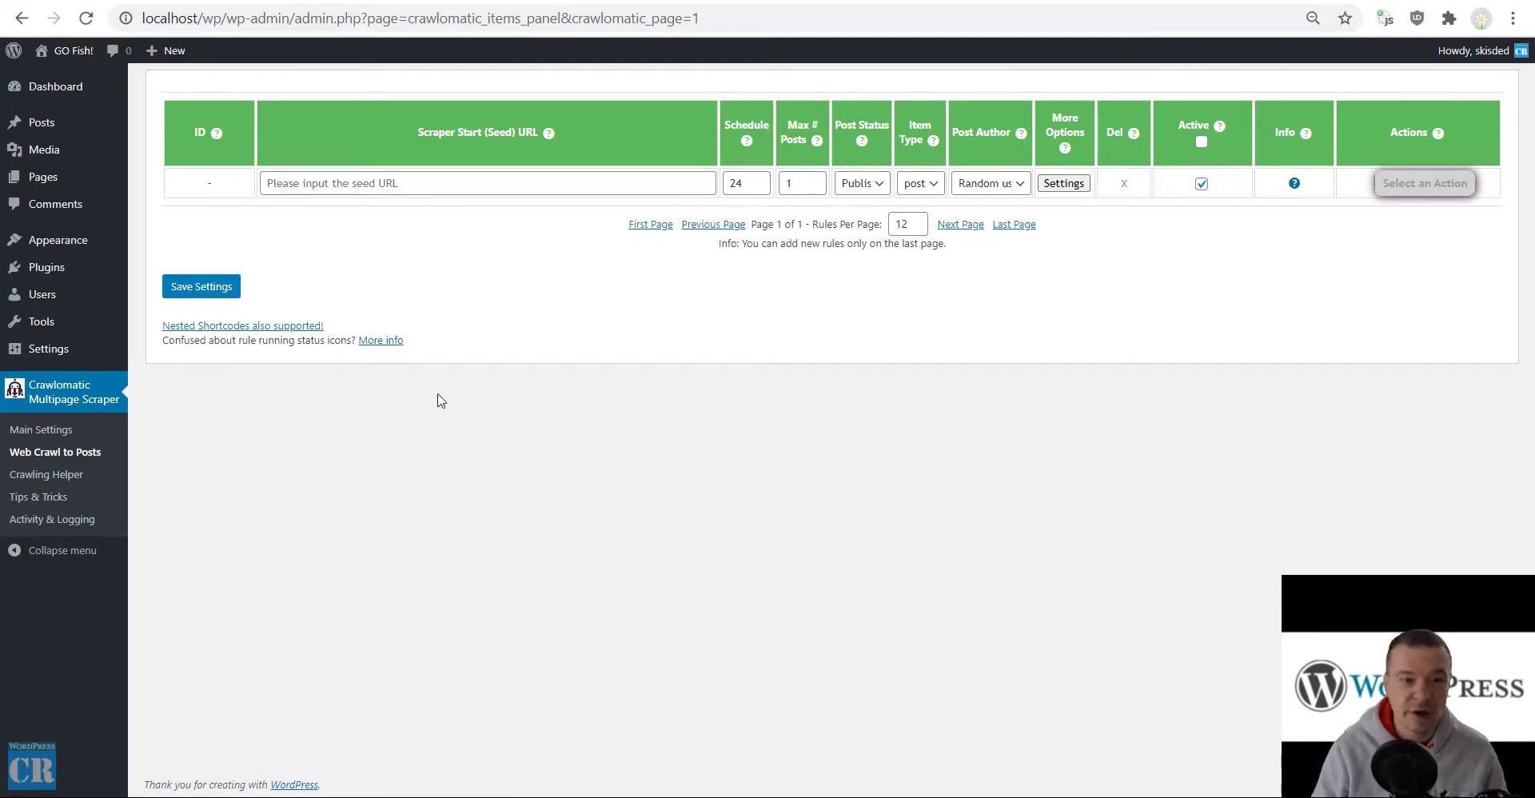
- Look over the new rule's advanced settings from the crawling customizations to the posting restrictions, and close them
left_click(1064, 183)
scroll(718, 424, "down", 5)
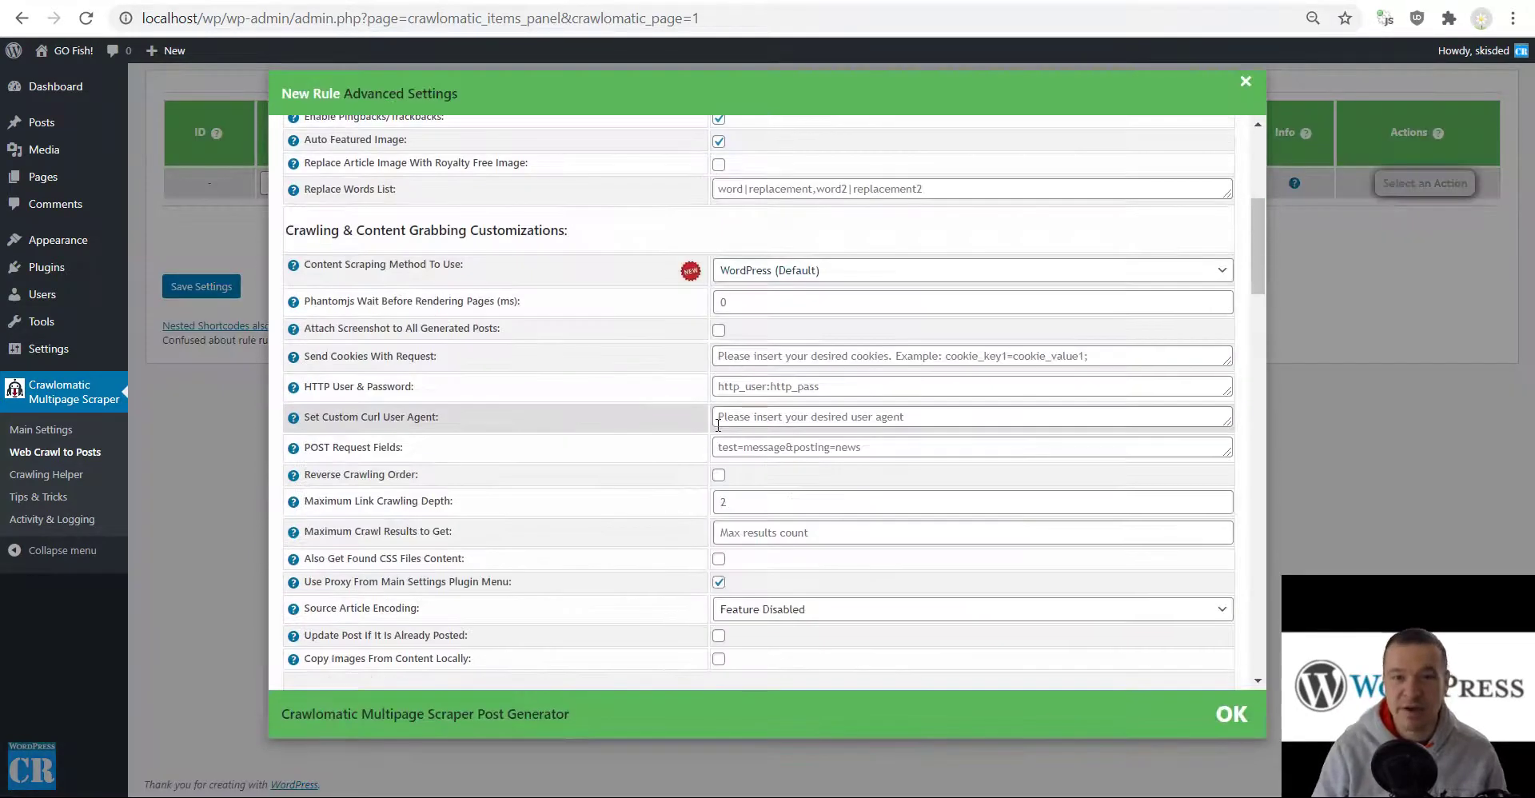
scroll(1262, 360, "down", 5)
left_click_drag(1258, 308, 1336, 275)
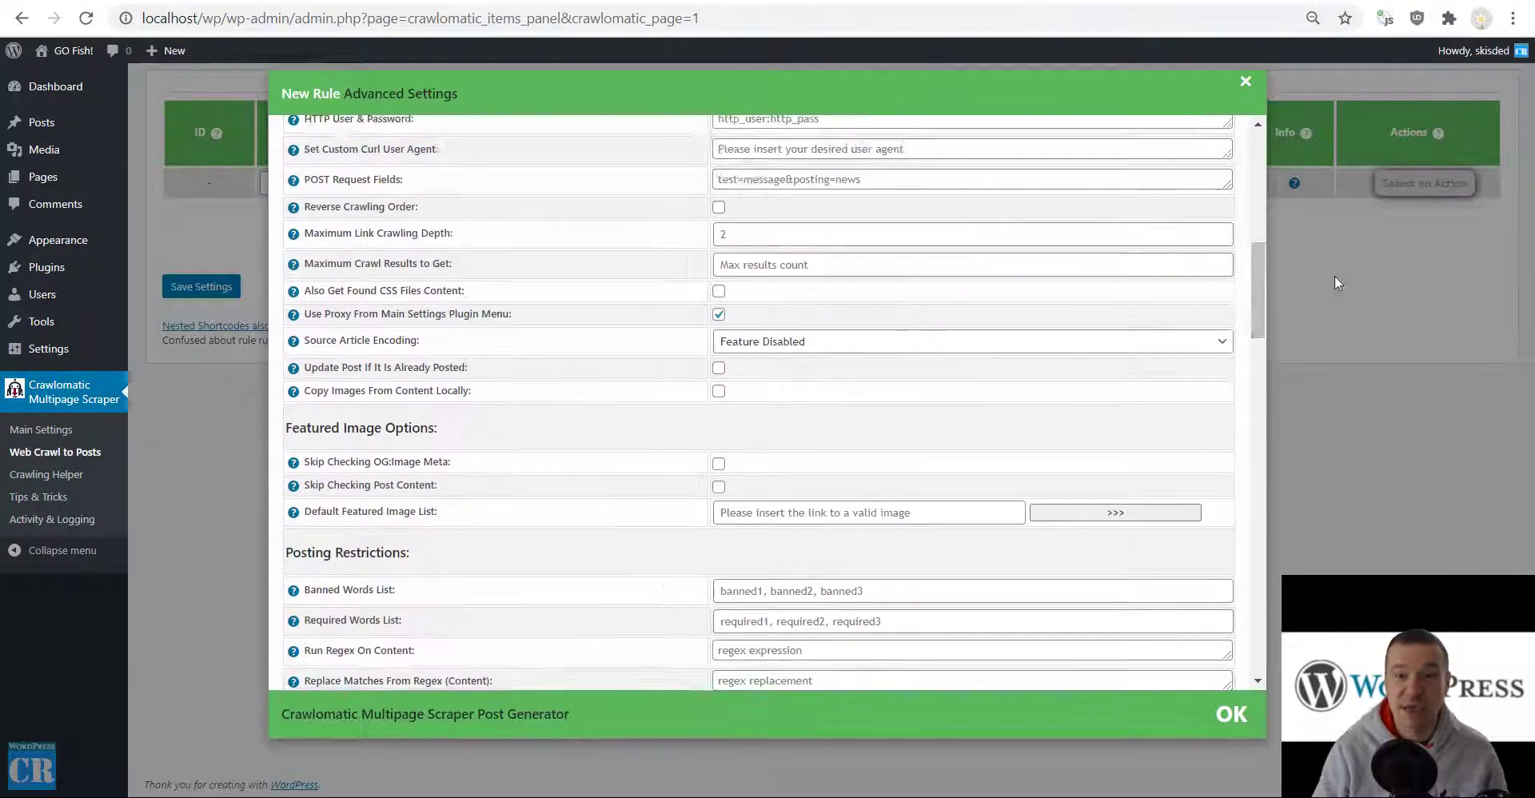
left_click(1351, 278)
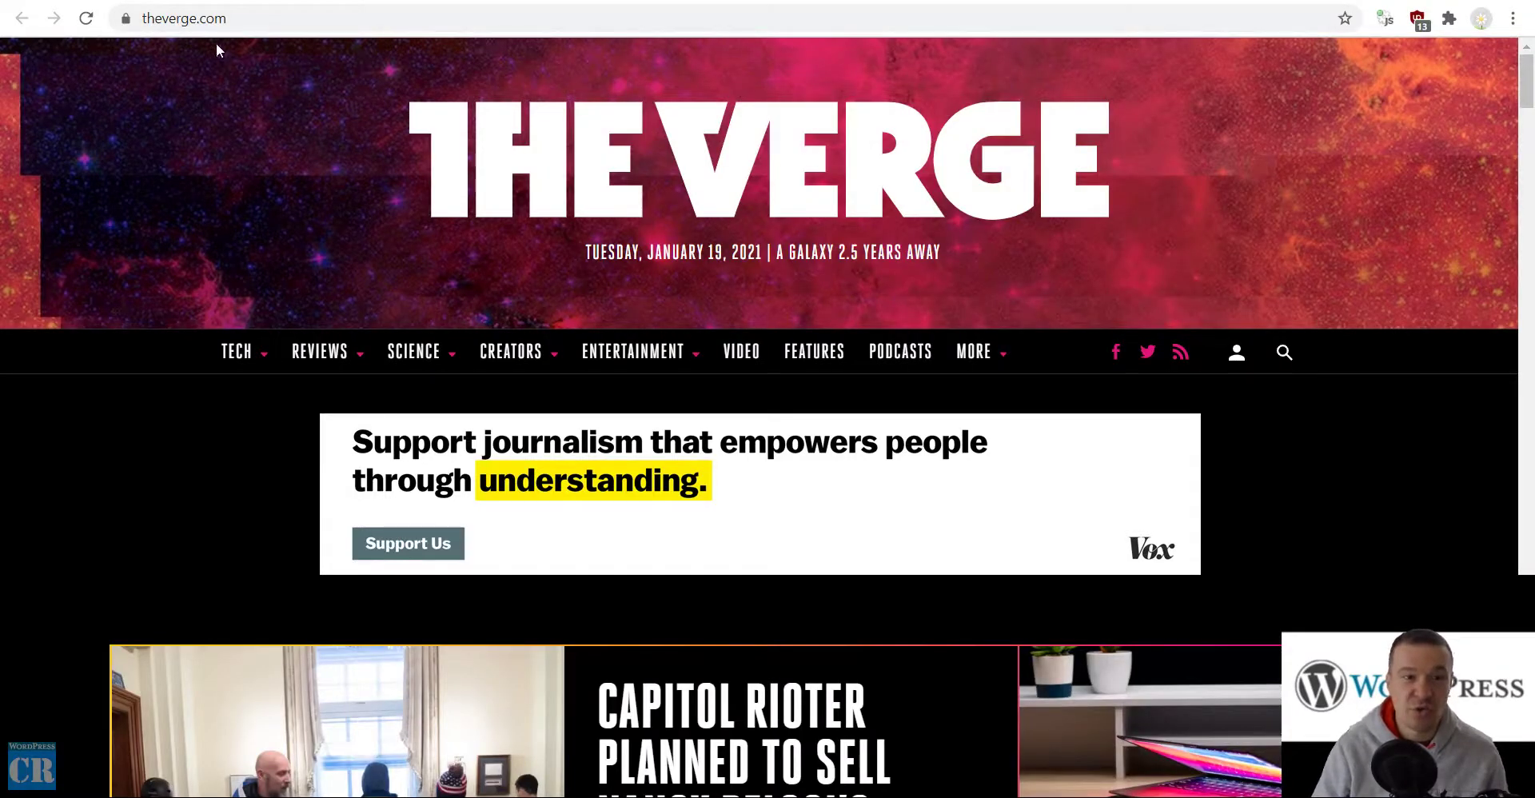
left_click(209, 18)
key("ctrl+c")
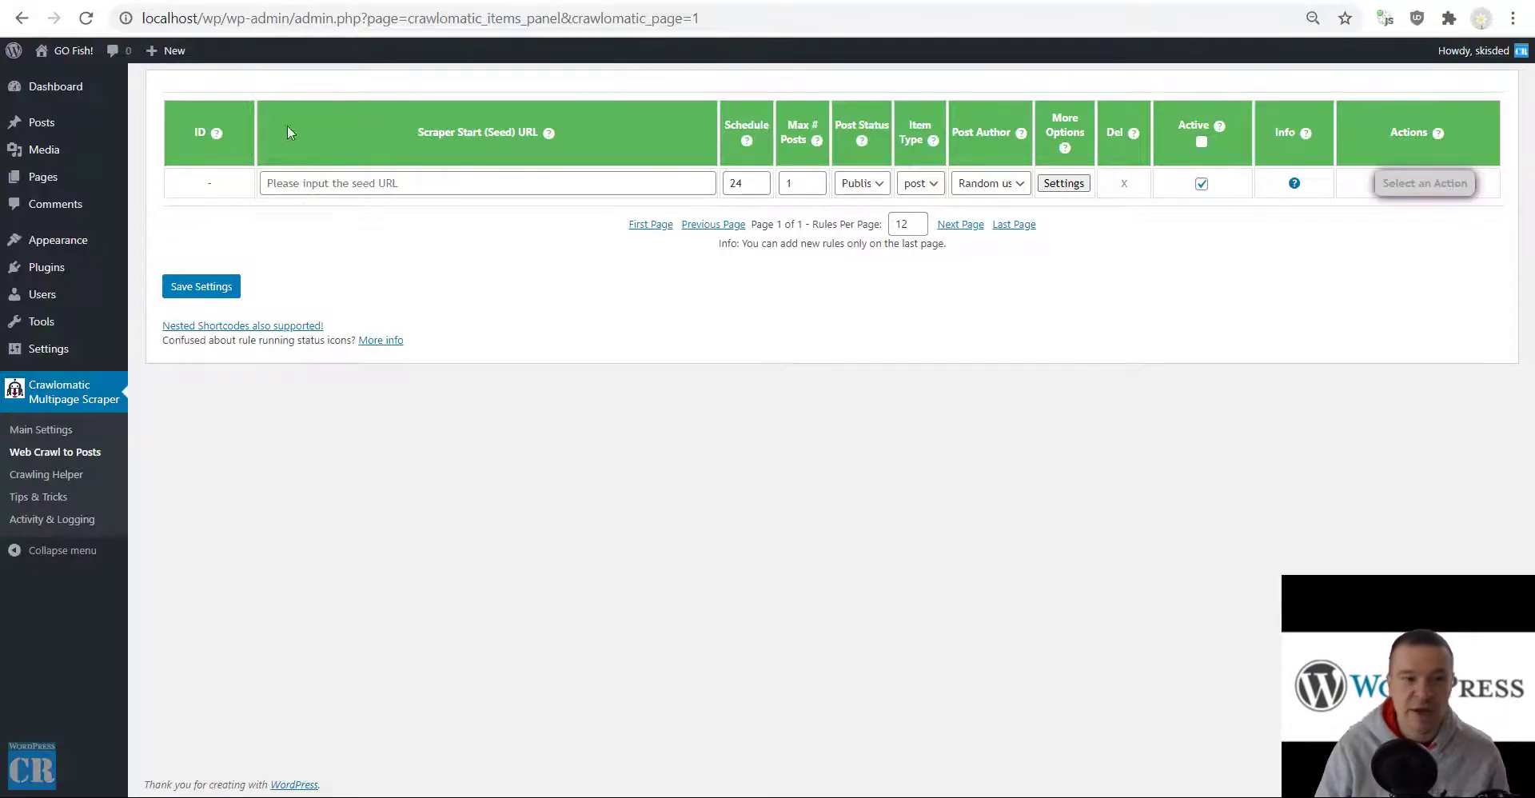
left_click(294, 183)
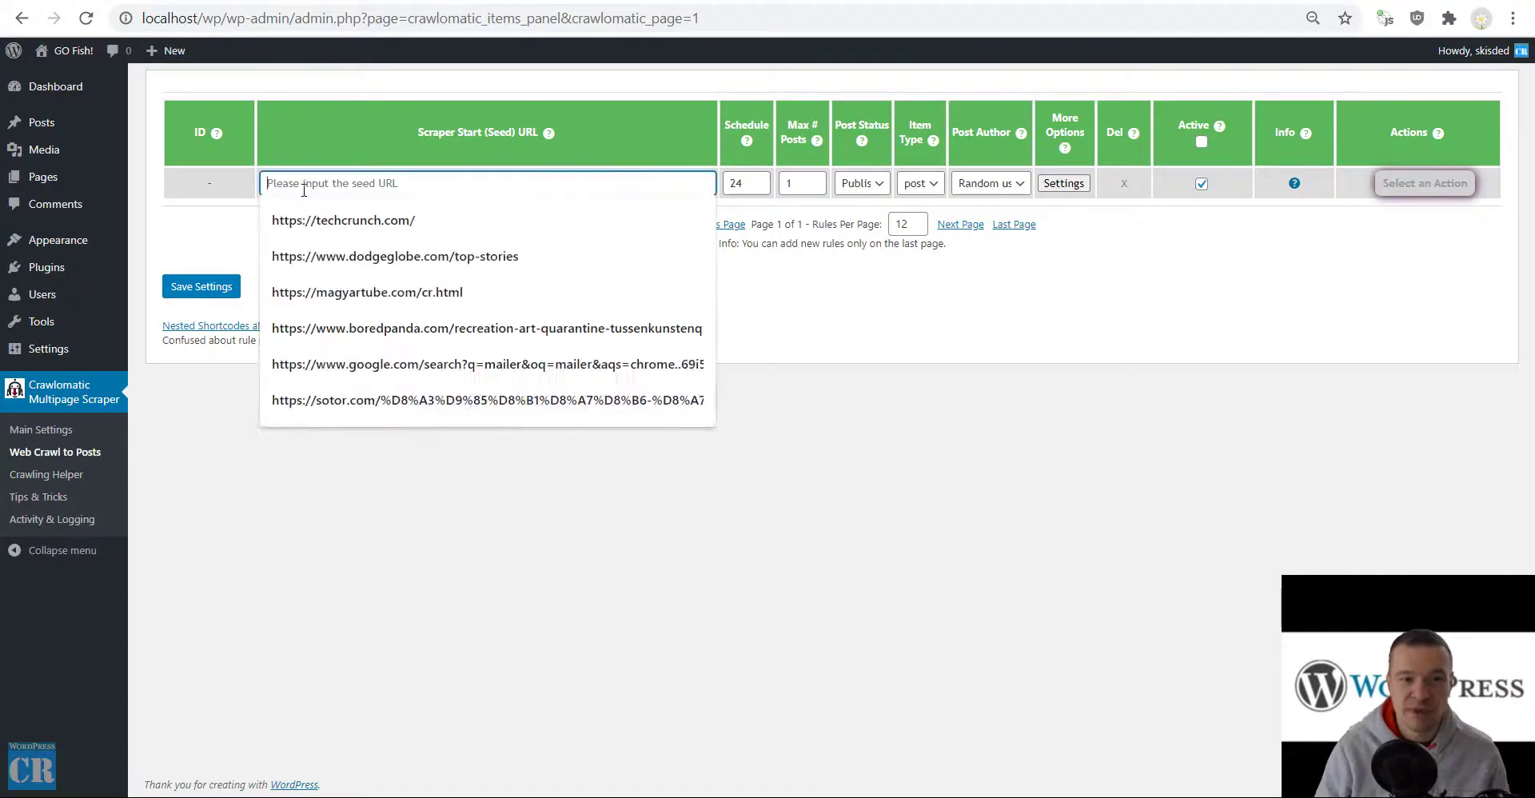
key("ctrl+v")
left_click(304, 152)
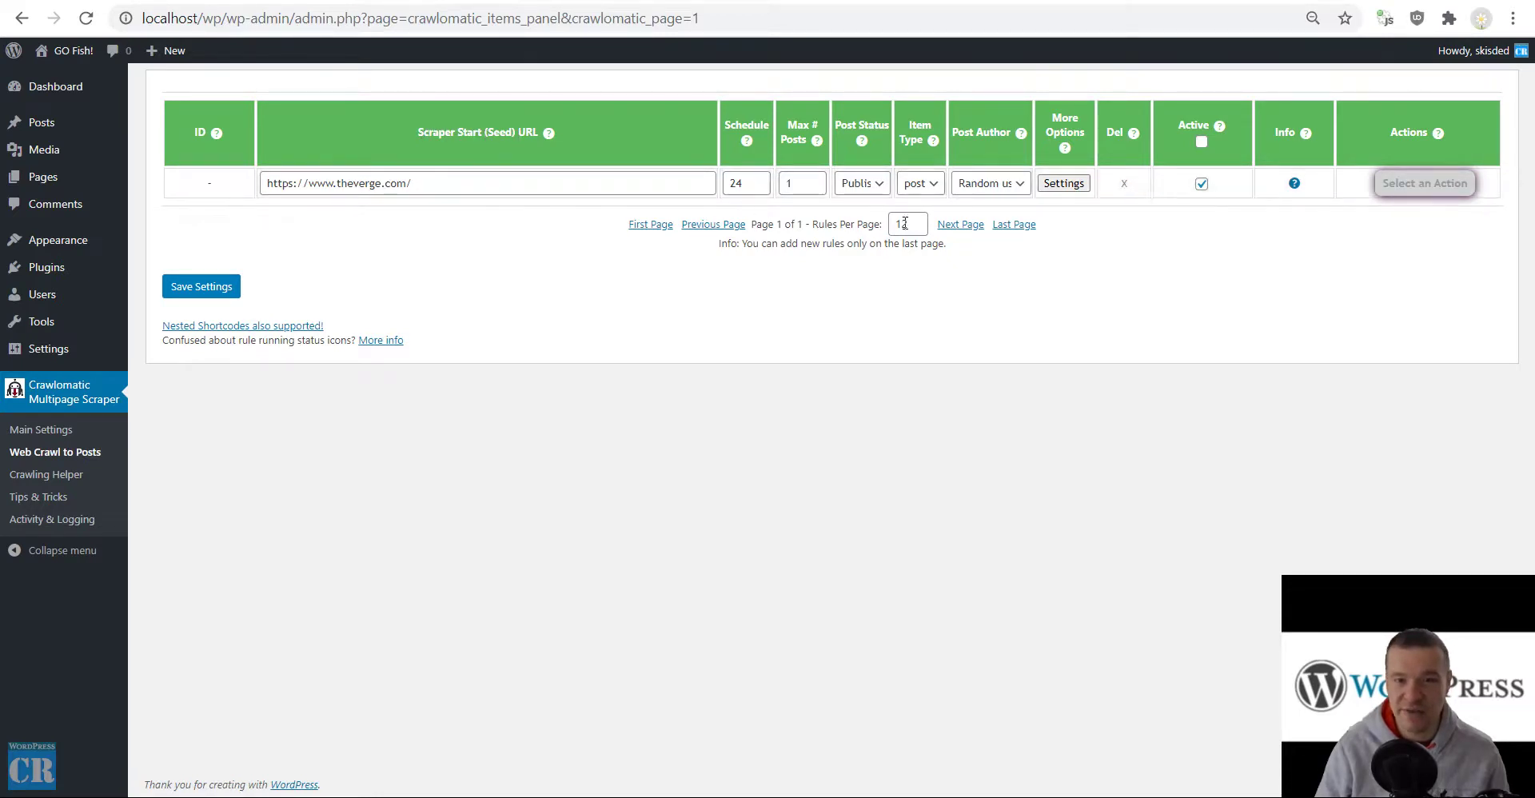
- Review the new rule's advanced settings down to the Do Not Scrape Seed URL option under Crawling Restrictions, and close them
left_click(1054, 184)
scroll(660, 313, "up", 10)
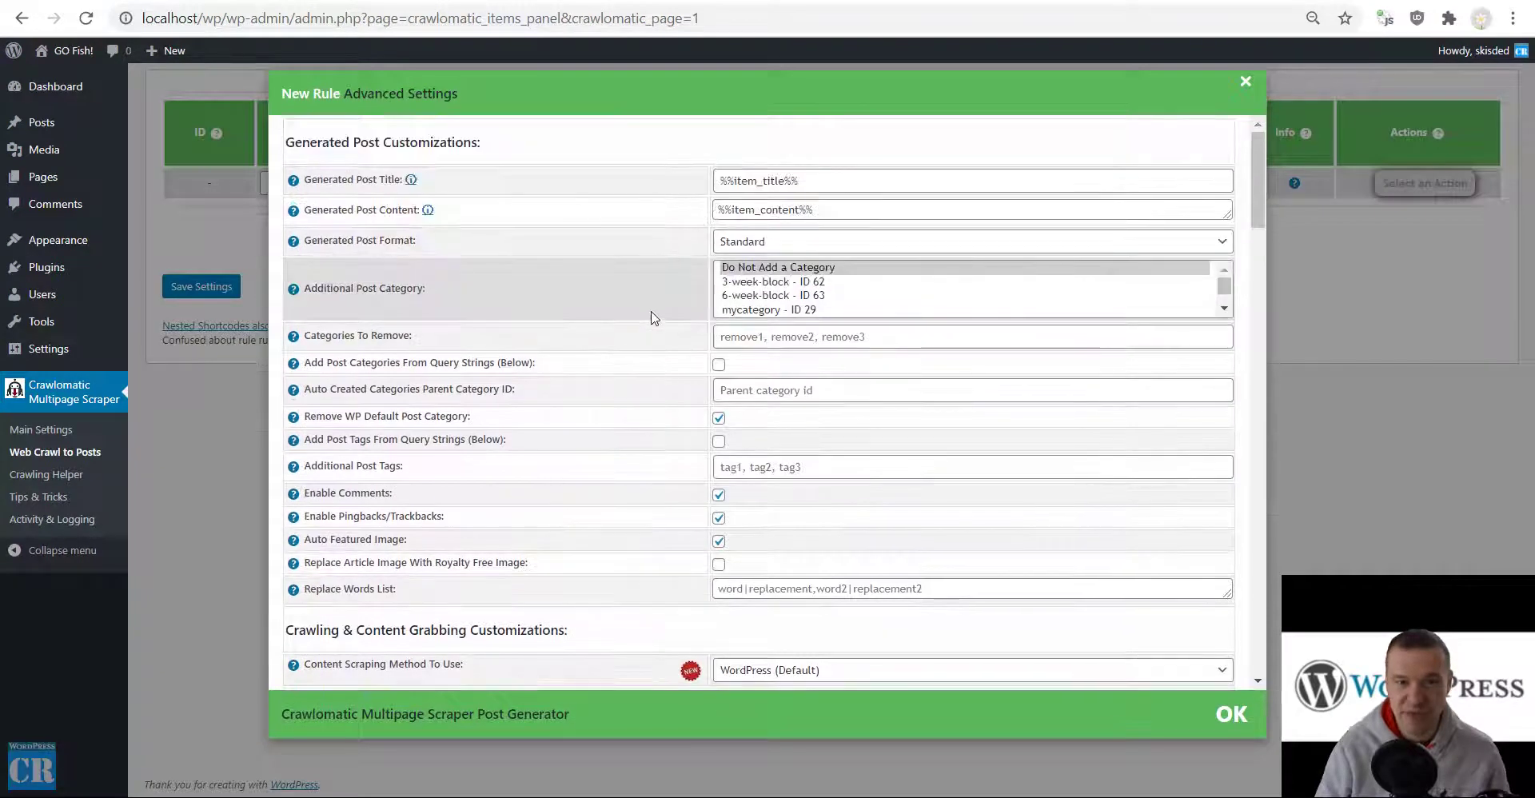
scroll(632, 306, "down", 1)
scroll(624, 305, "down", 5)
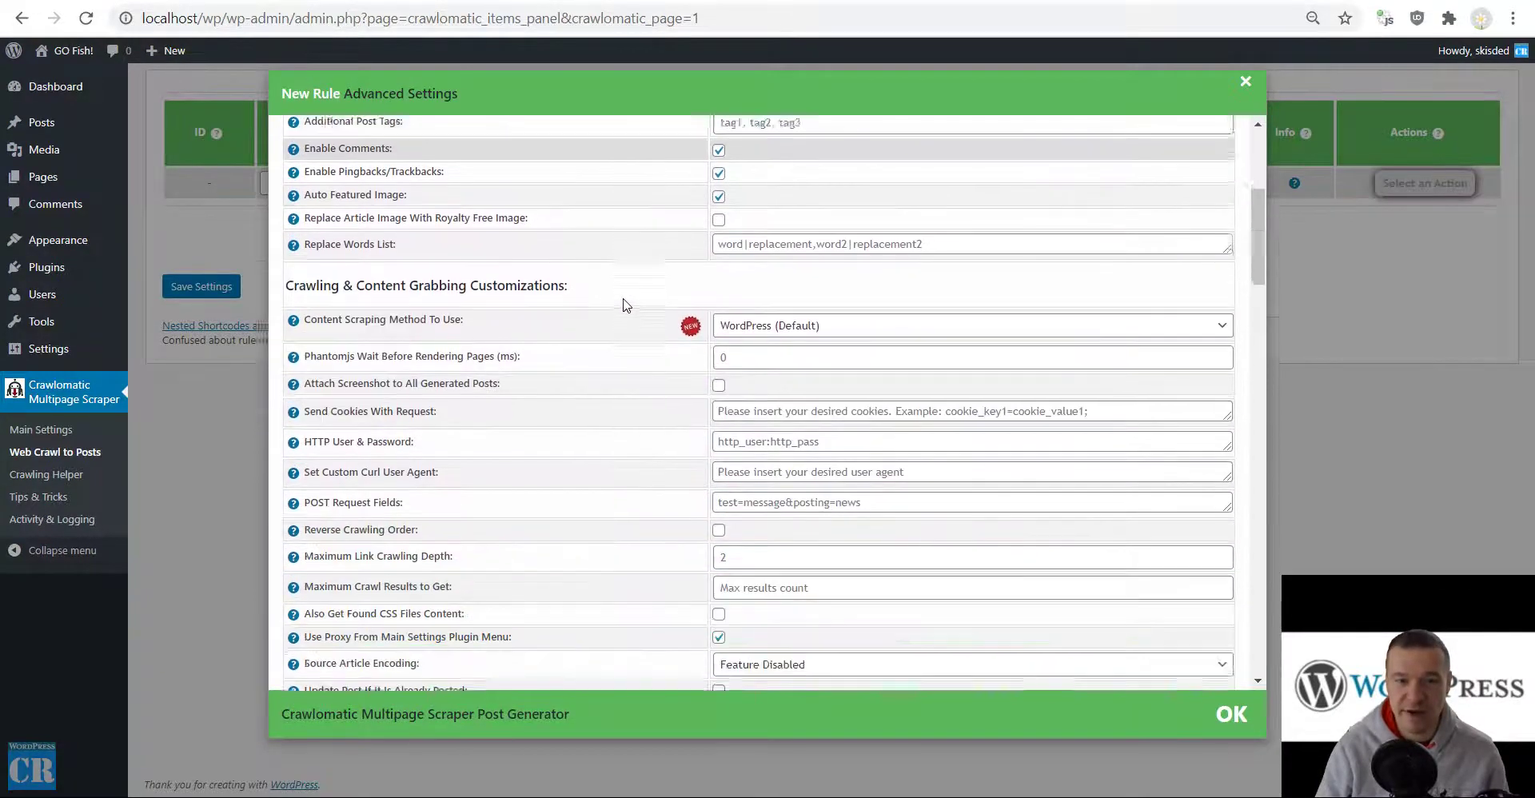
scroll(625, 304, "down", 2)
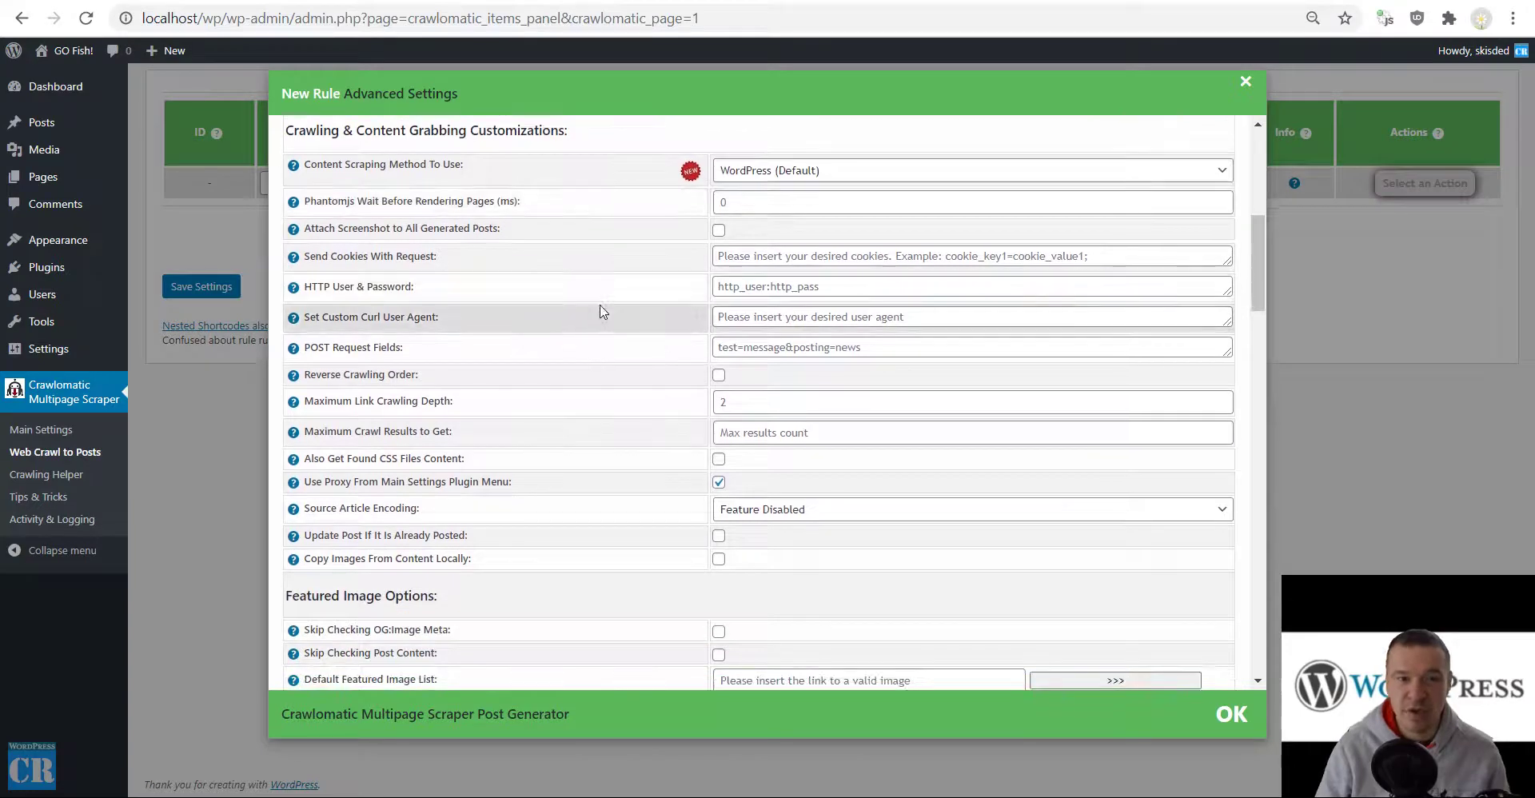
scroll(600, 304, "down", 1)
scroll(600, 305, "down", 7)
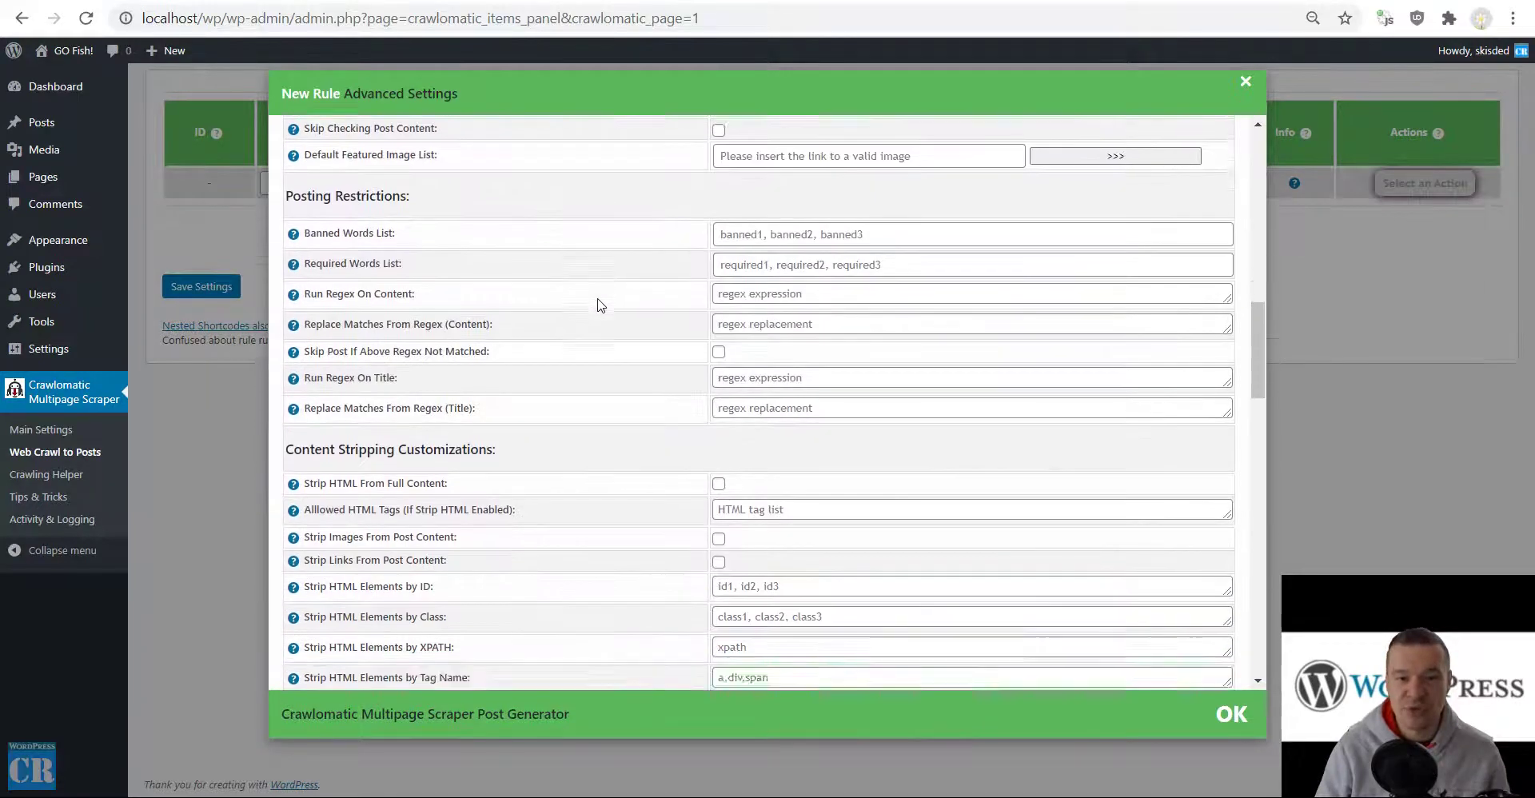
scroll(399, 310, "down", 7)
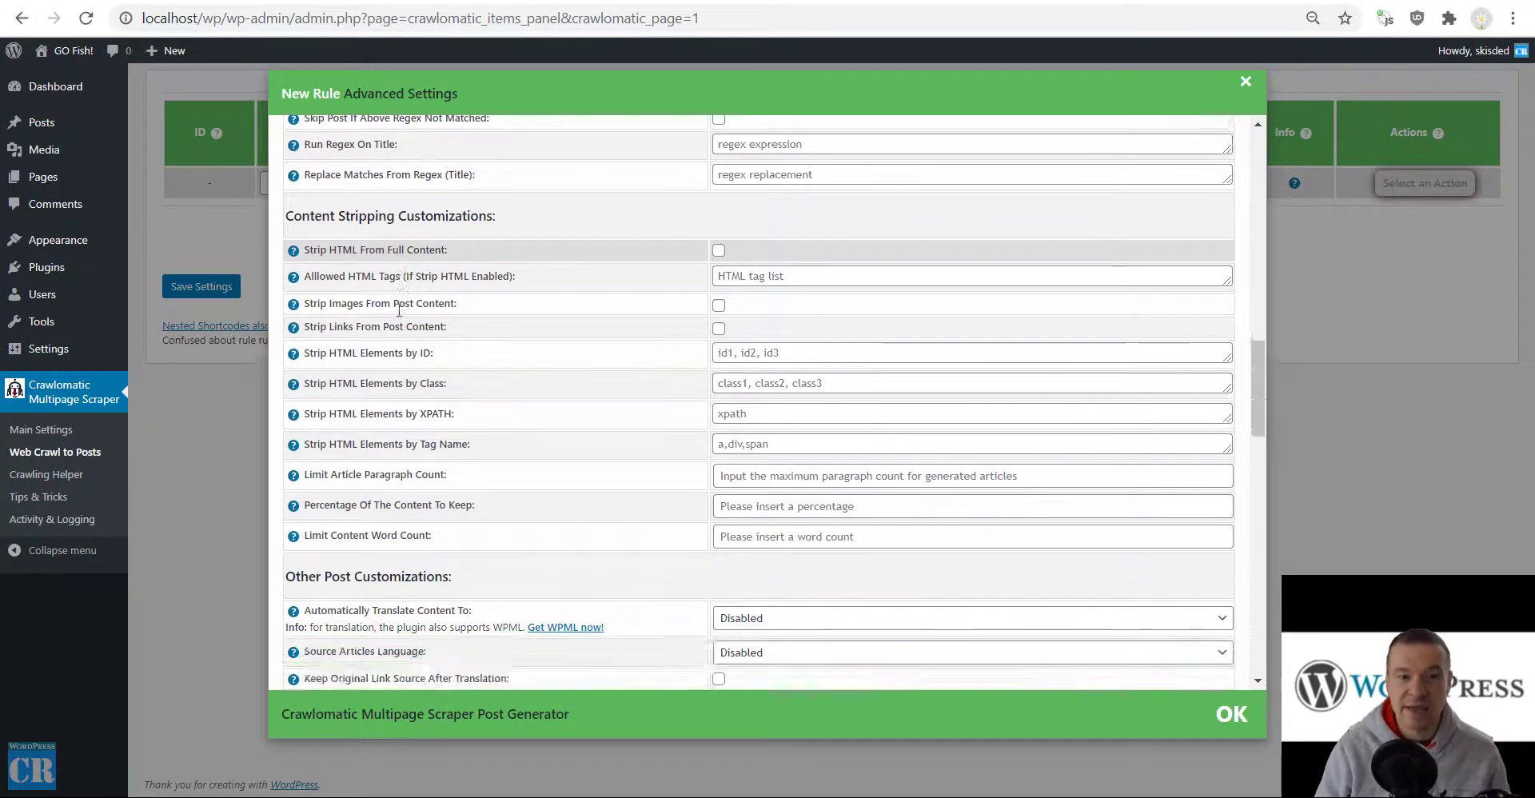
scroll(399, 310, "down", 2)
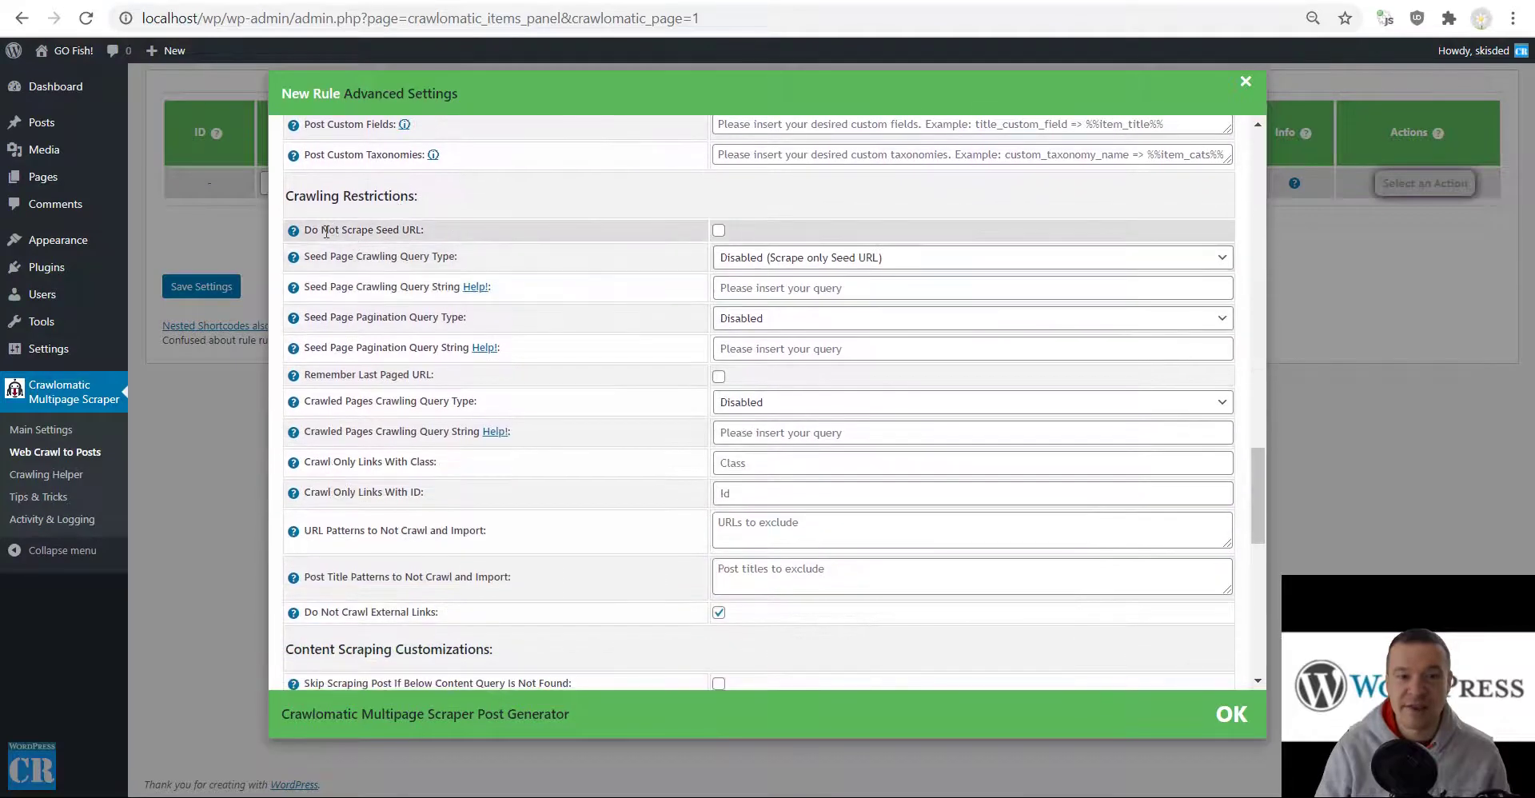
left_click_drag(305, 229, 419, 227)
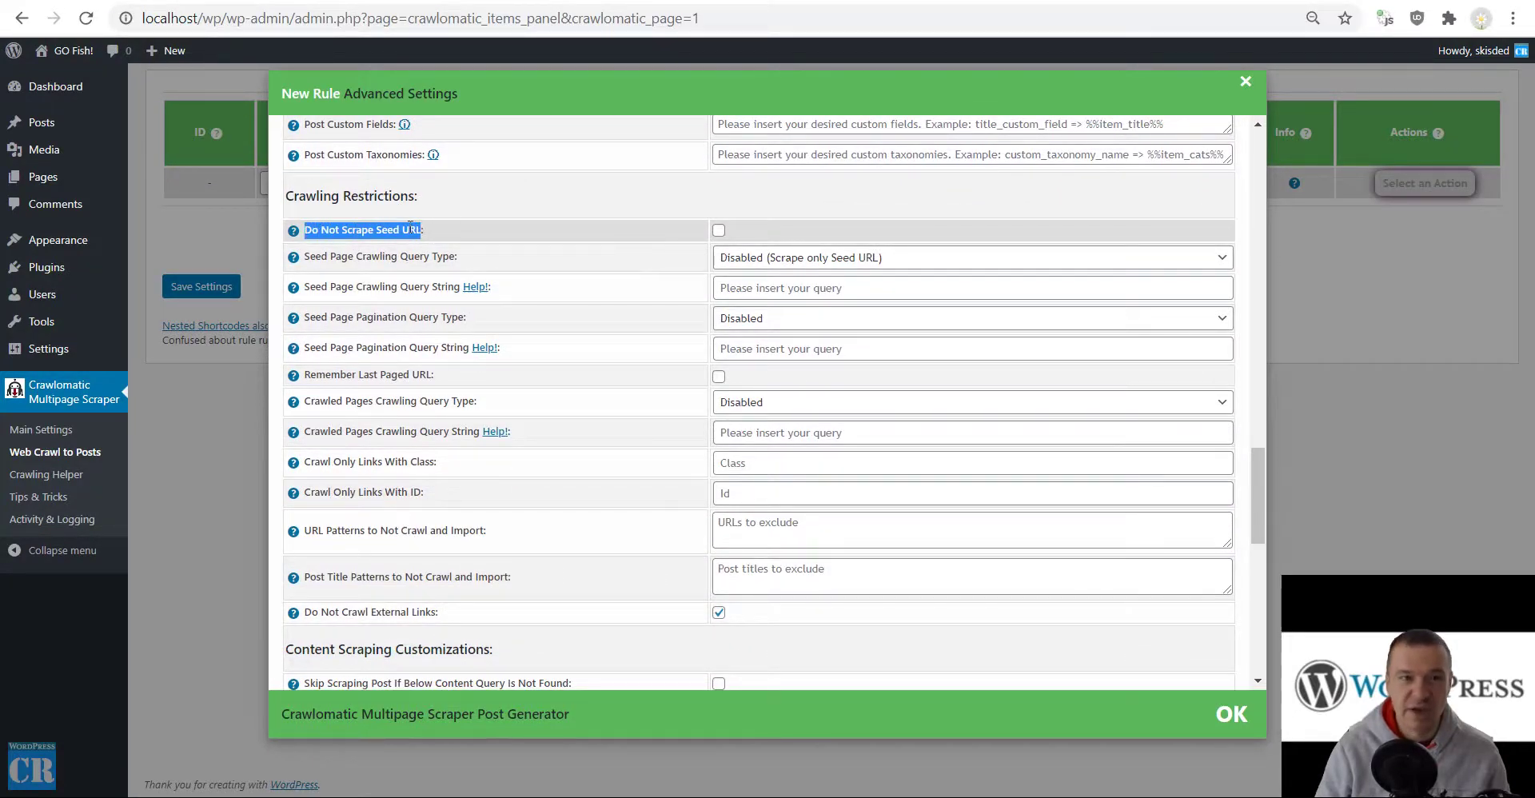
left_click(242, 235)
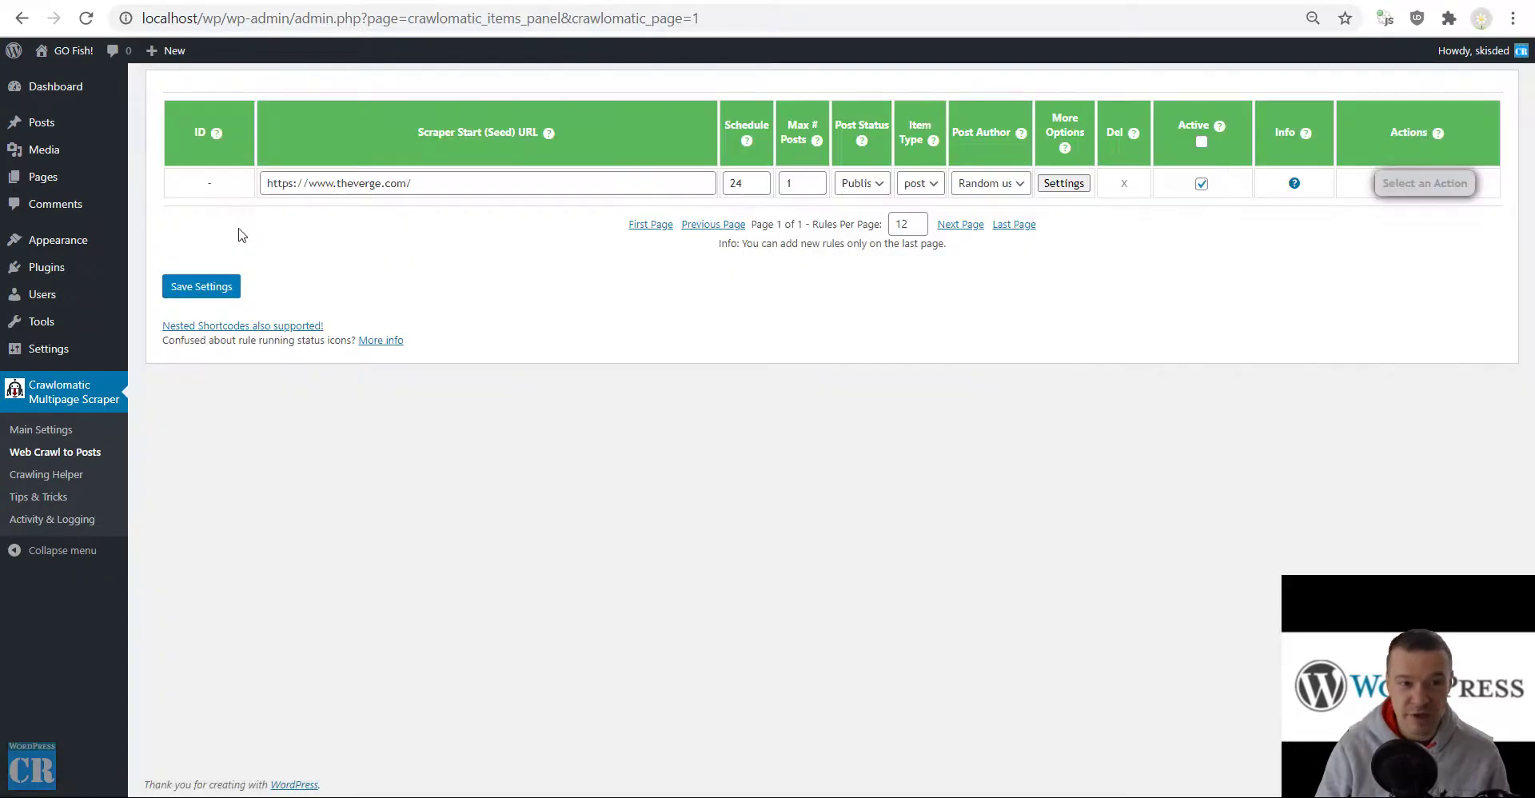
left_click(414, 183)
left_click_drag(415, 183, 263, 184)
key("End")
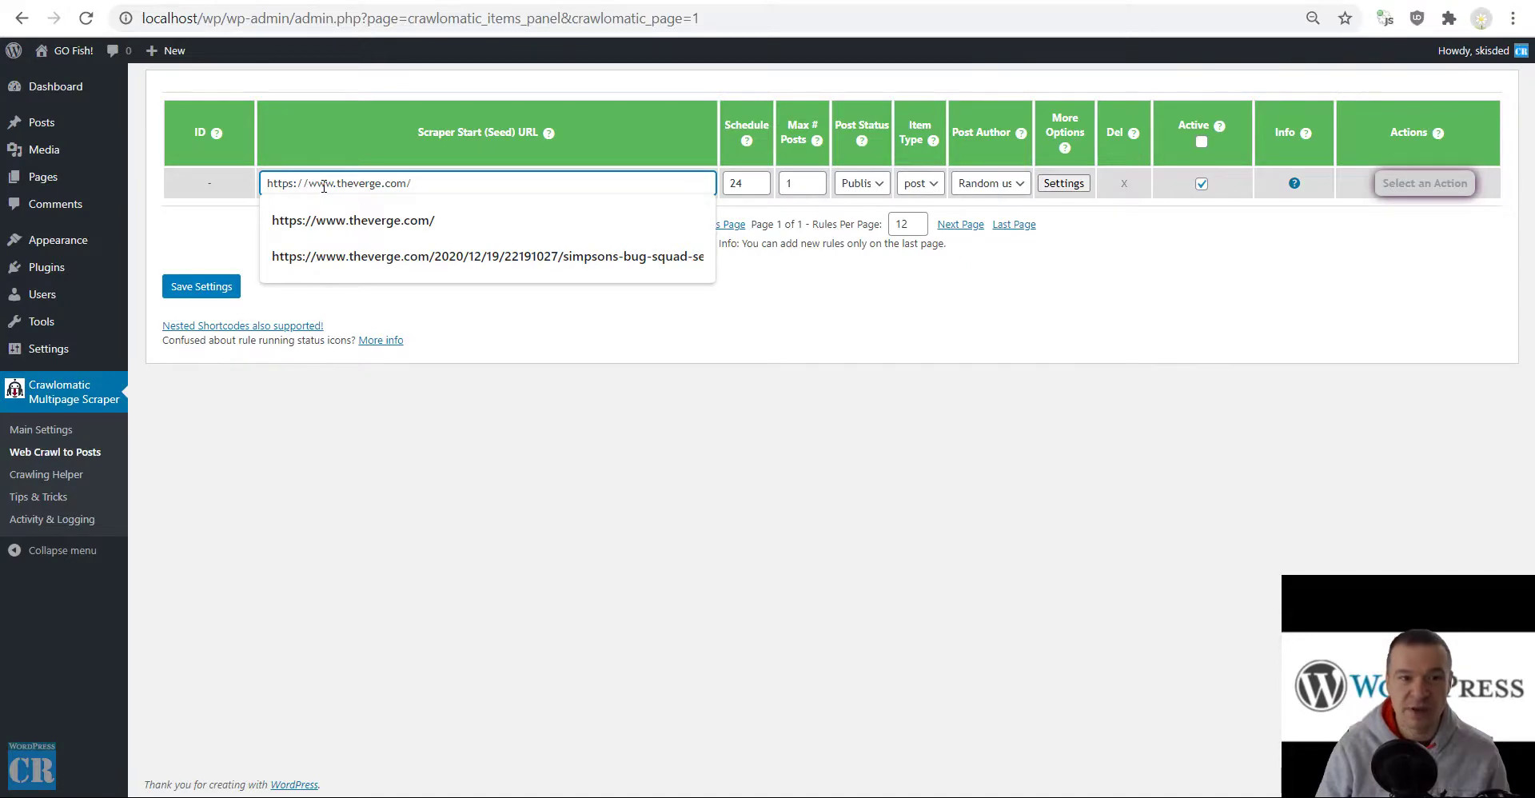
key("ctrl+a")
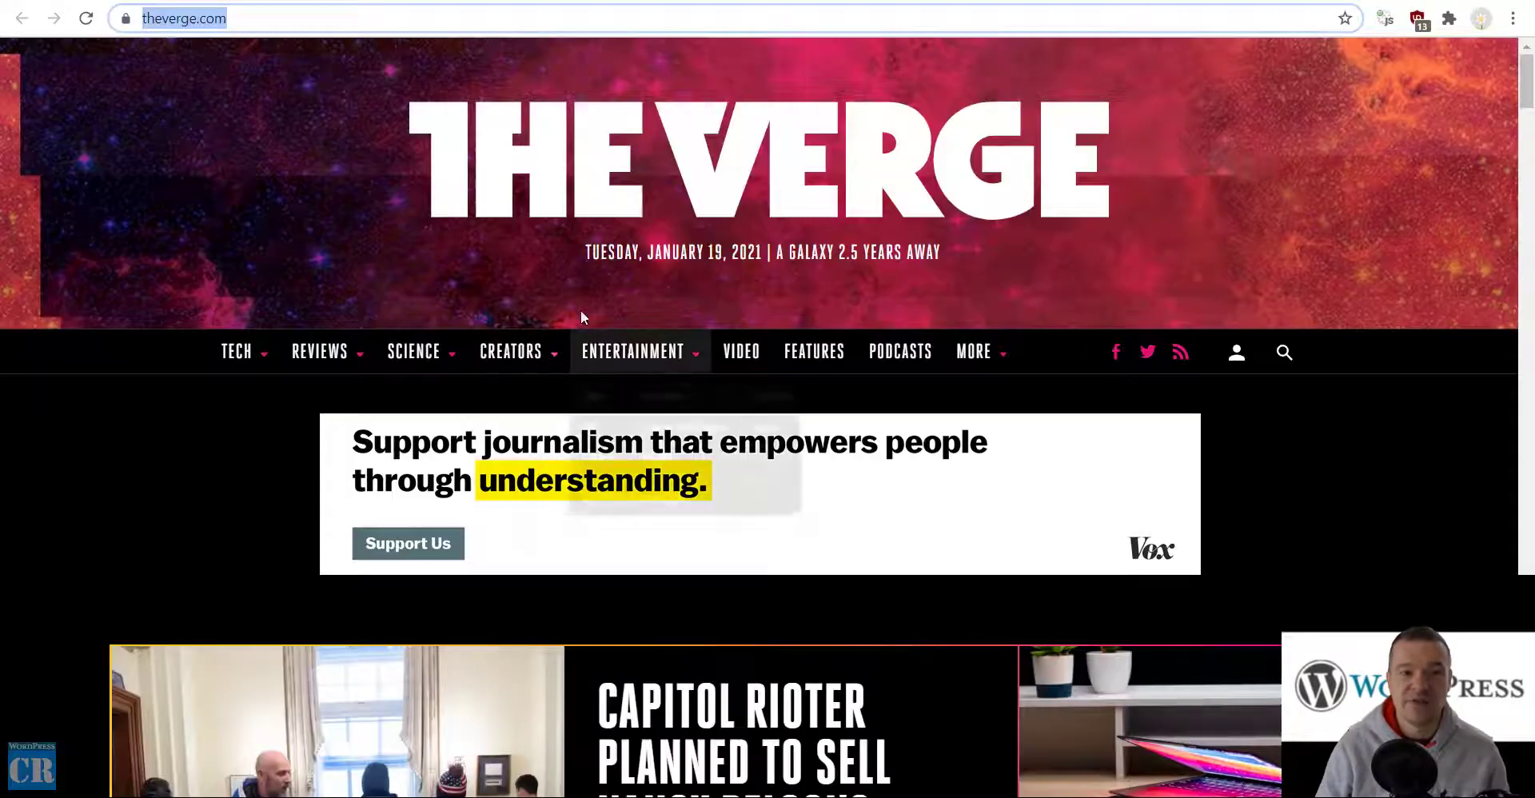
- Find the Cyberpunk 2077 discs deal article on The Verge's home page and open it in a new tab
scroll(99, 350, "down", 6)
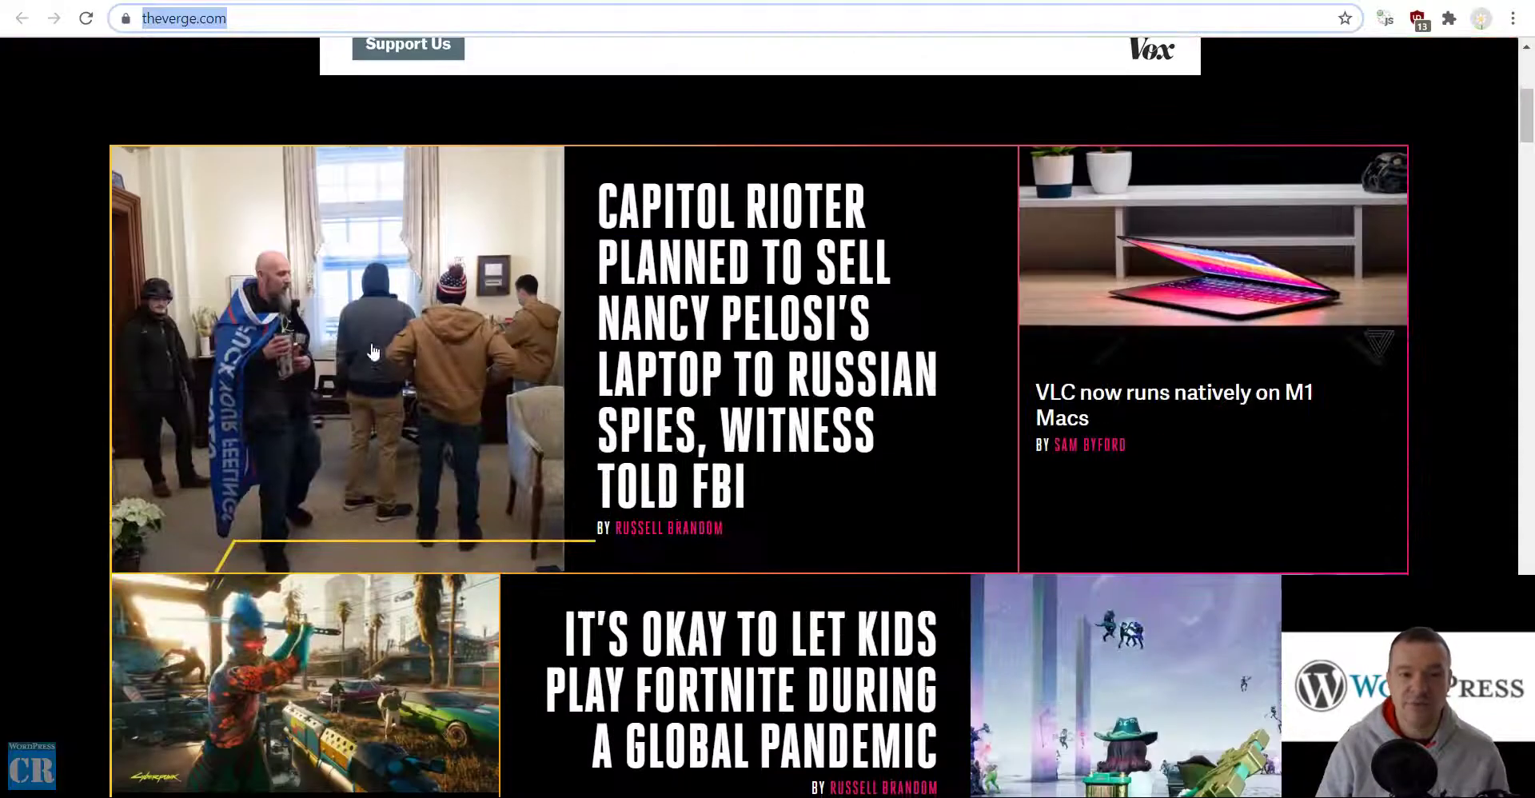
scroll(49, 334, "down", 7)
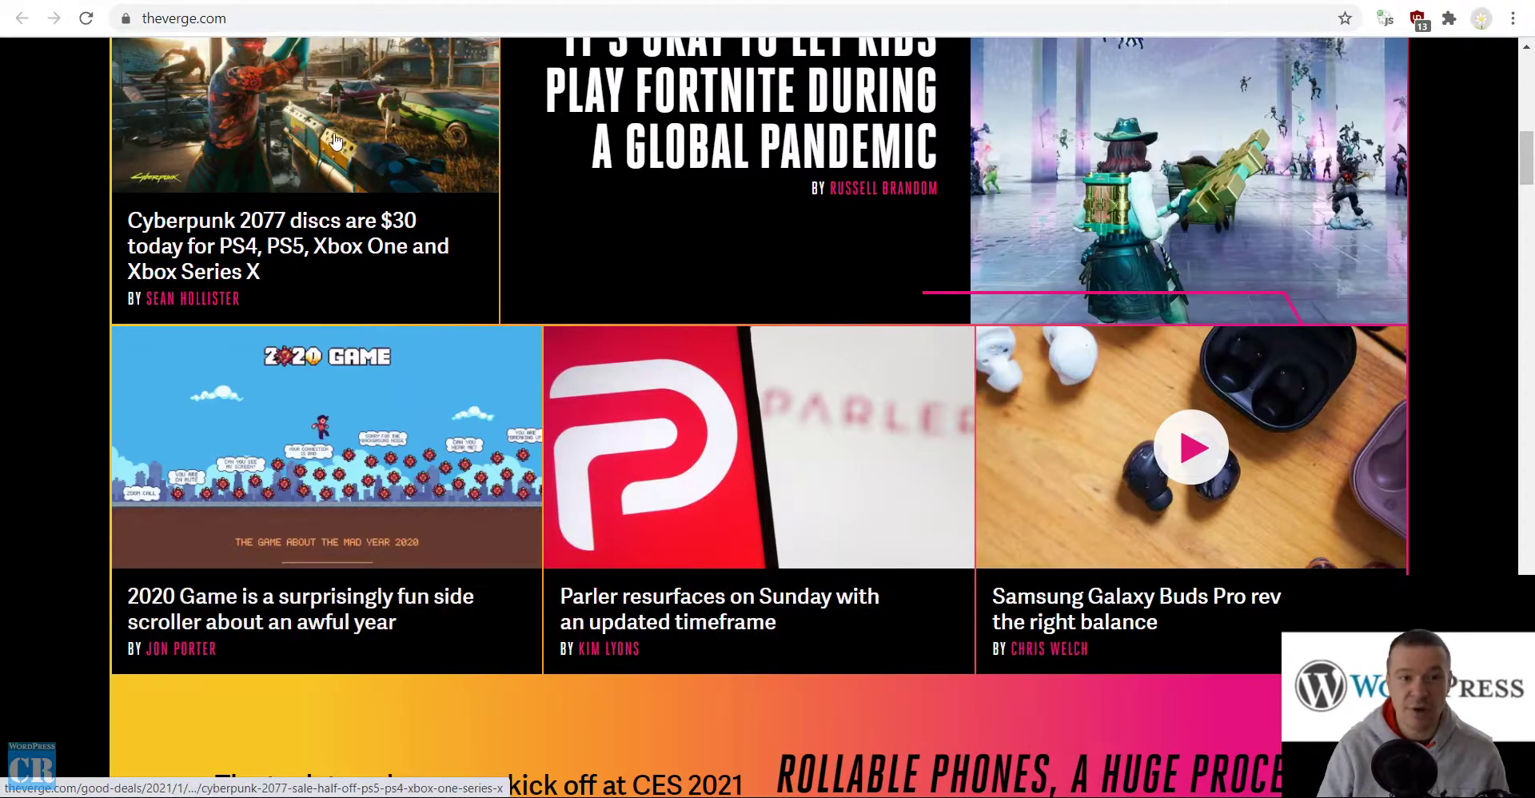
scroll(269, 261, "down", 2)
scroll(270, 262, "up", 1)
middle_click(271, 232)
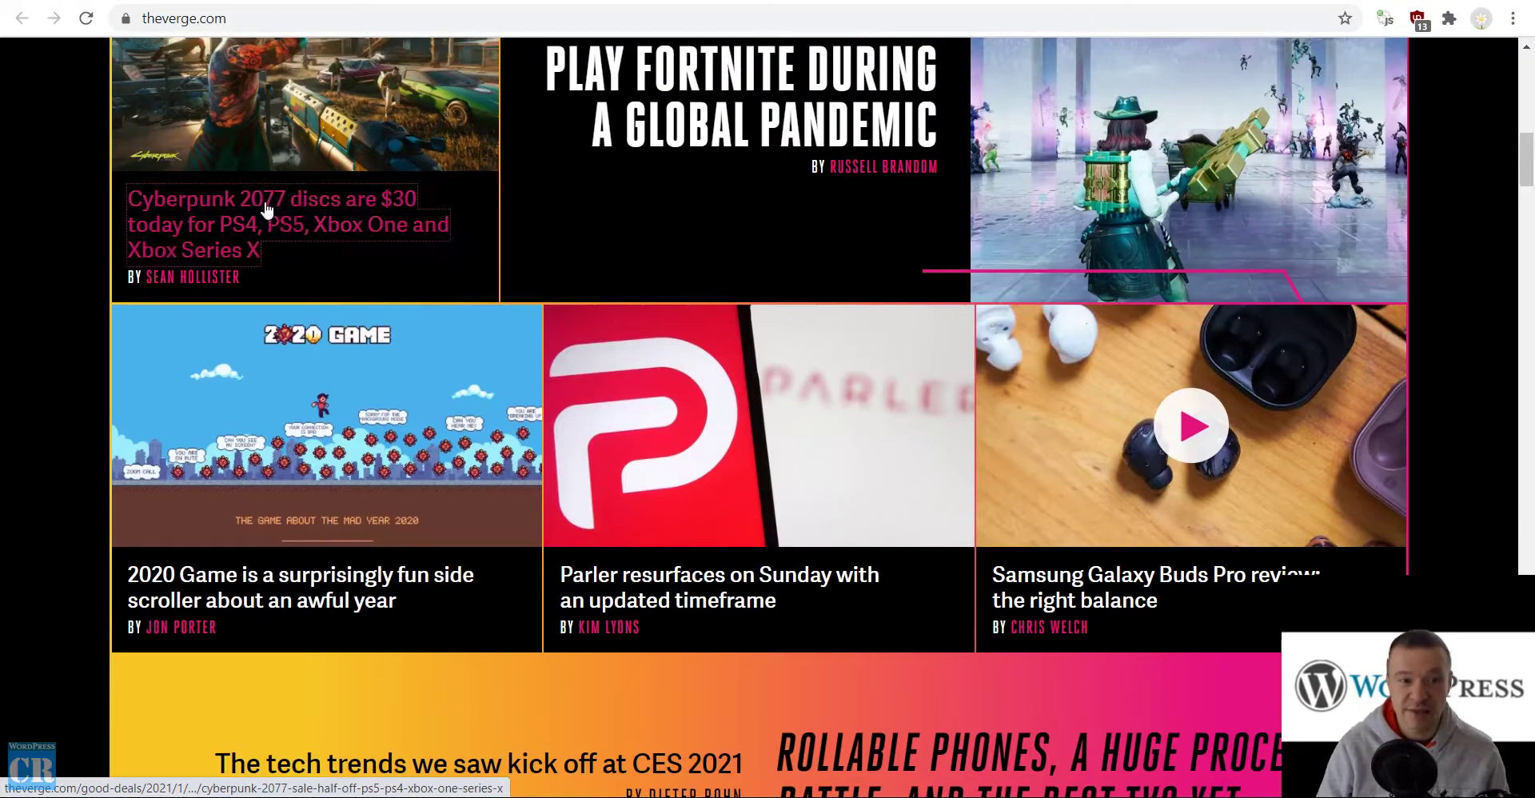
left_click(382, 253)
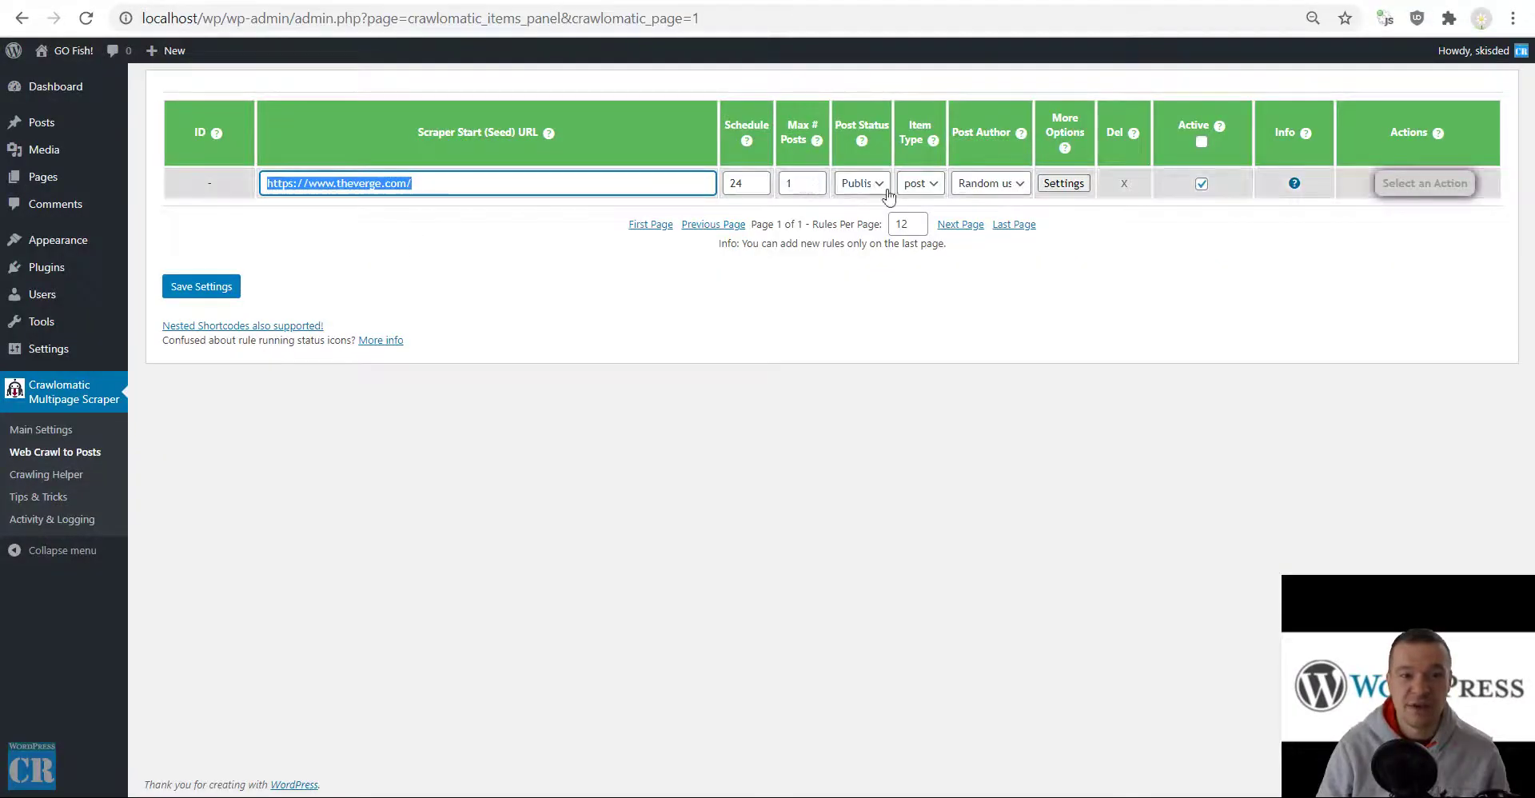
- In the rule's crawling restrictions, enable Do Not Scrape Seed URL and set Seed Page Crawling Query Type to Auto Detect
left_click(1070, 190)
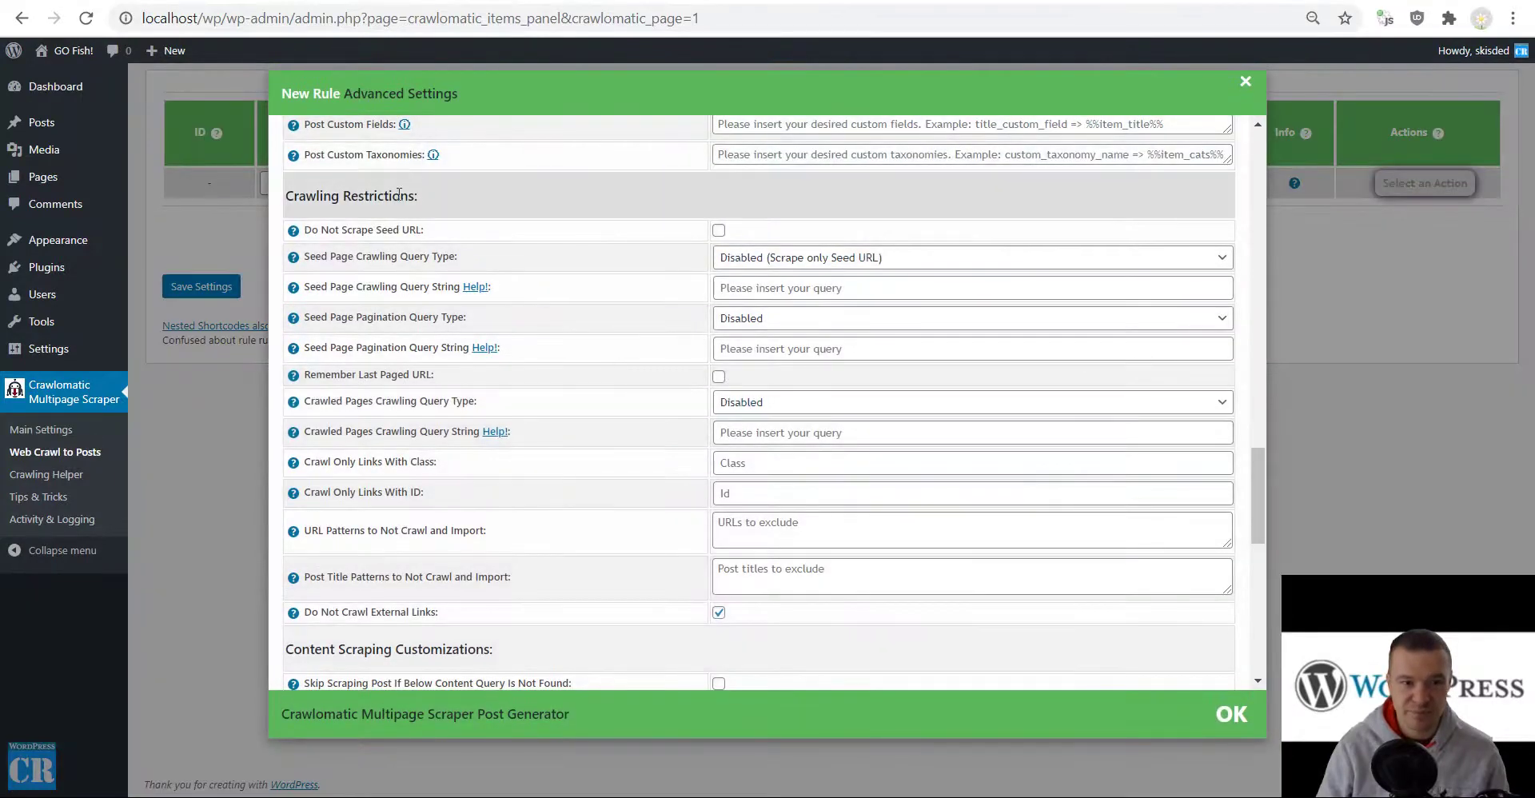
left_click(719, 230)
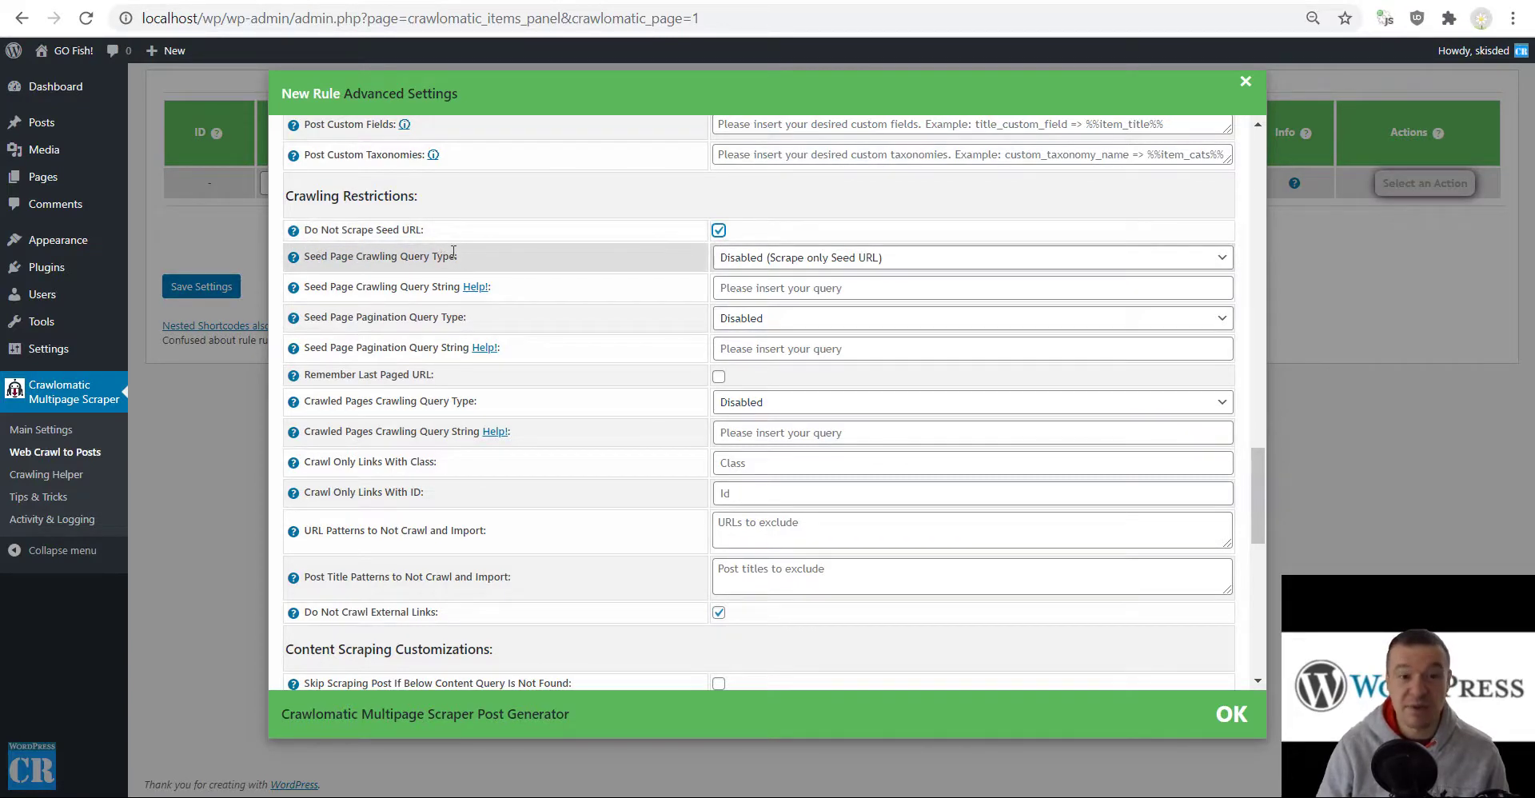
left_click(744, 258)
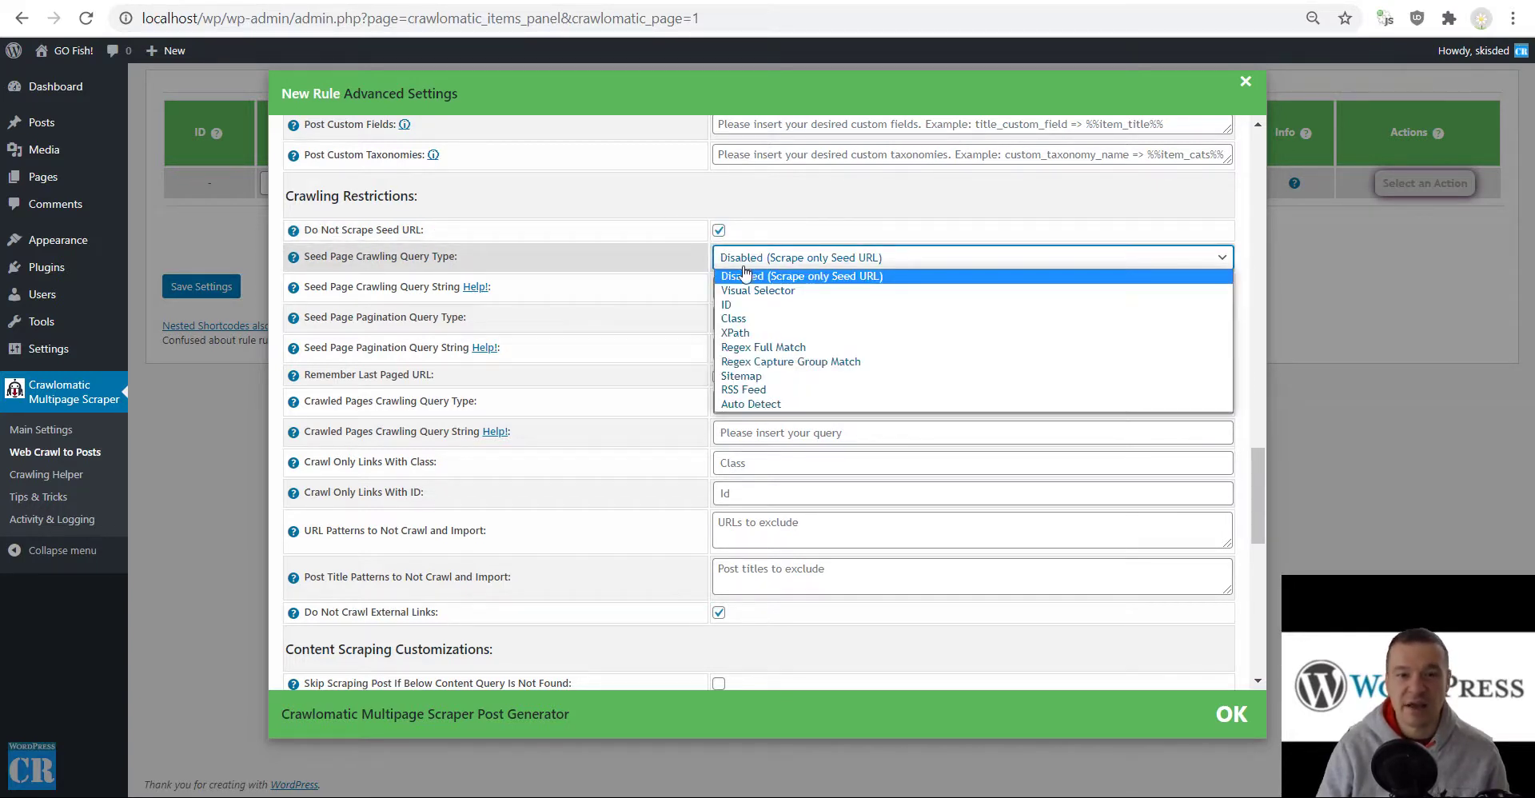
left_click(744, 406)
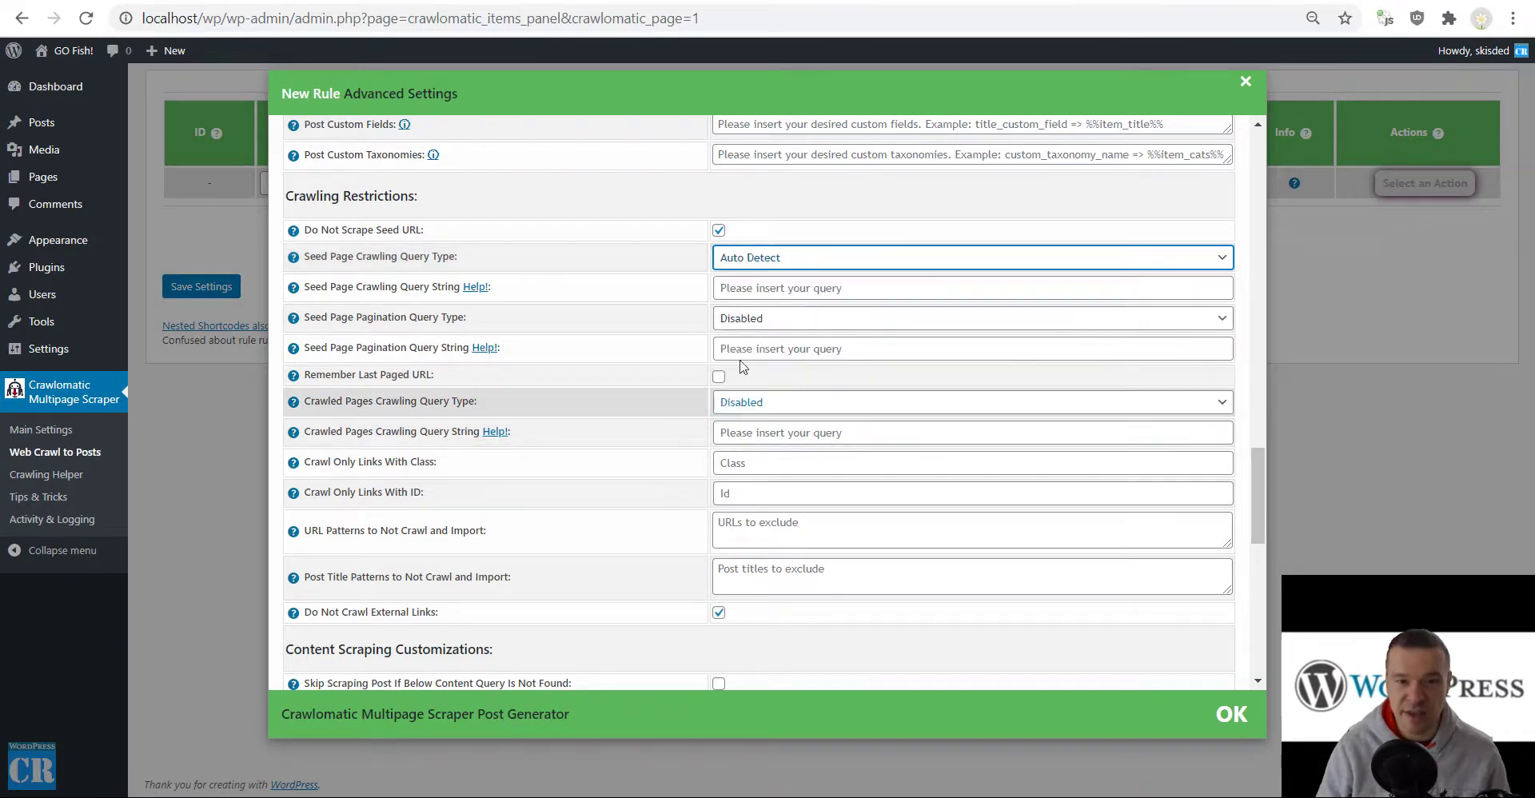
left_click(742, 264)
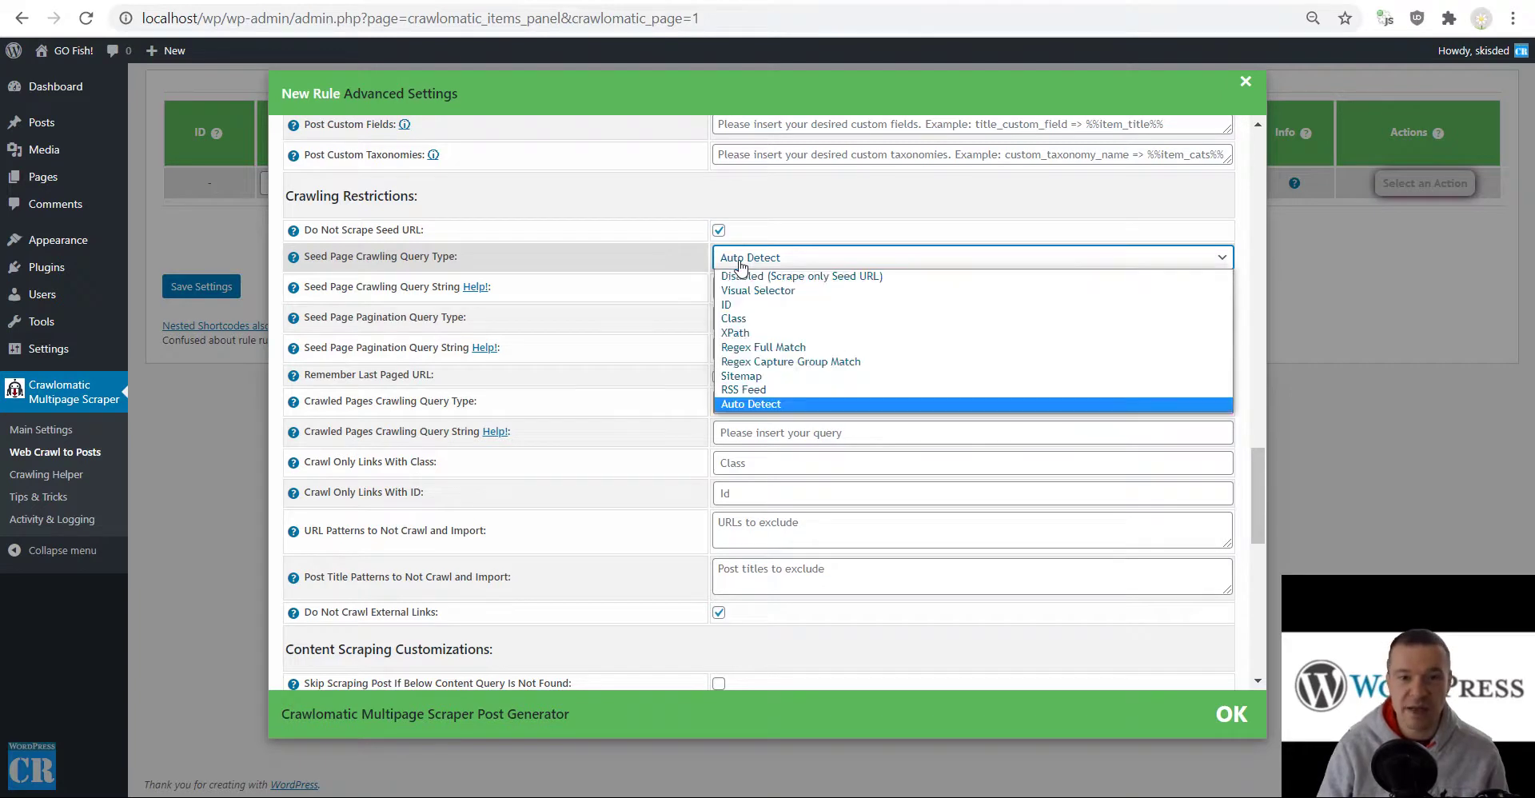
left_click(766, 404)
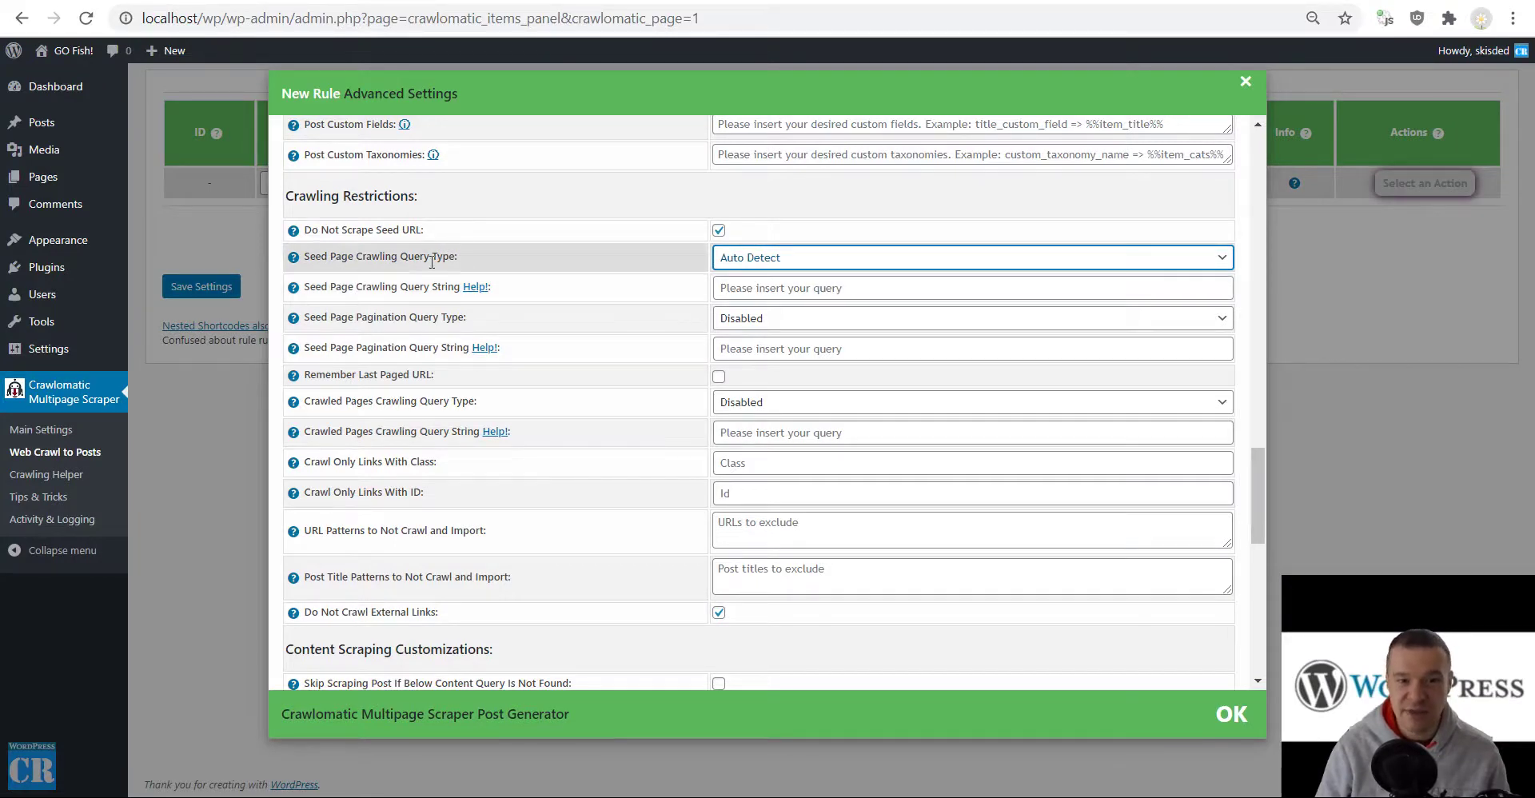
left_click(749, 263)
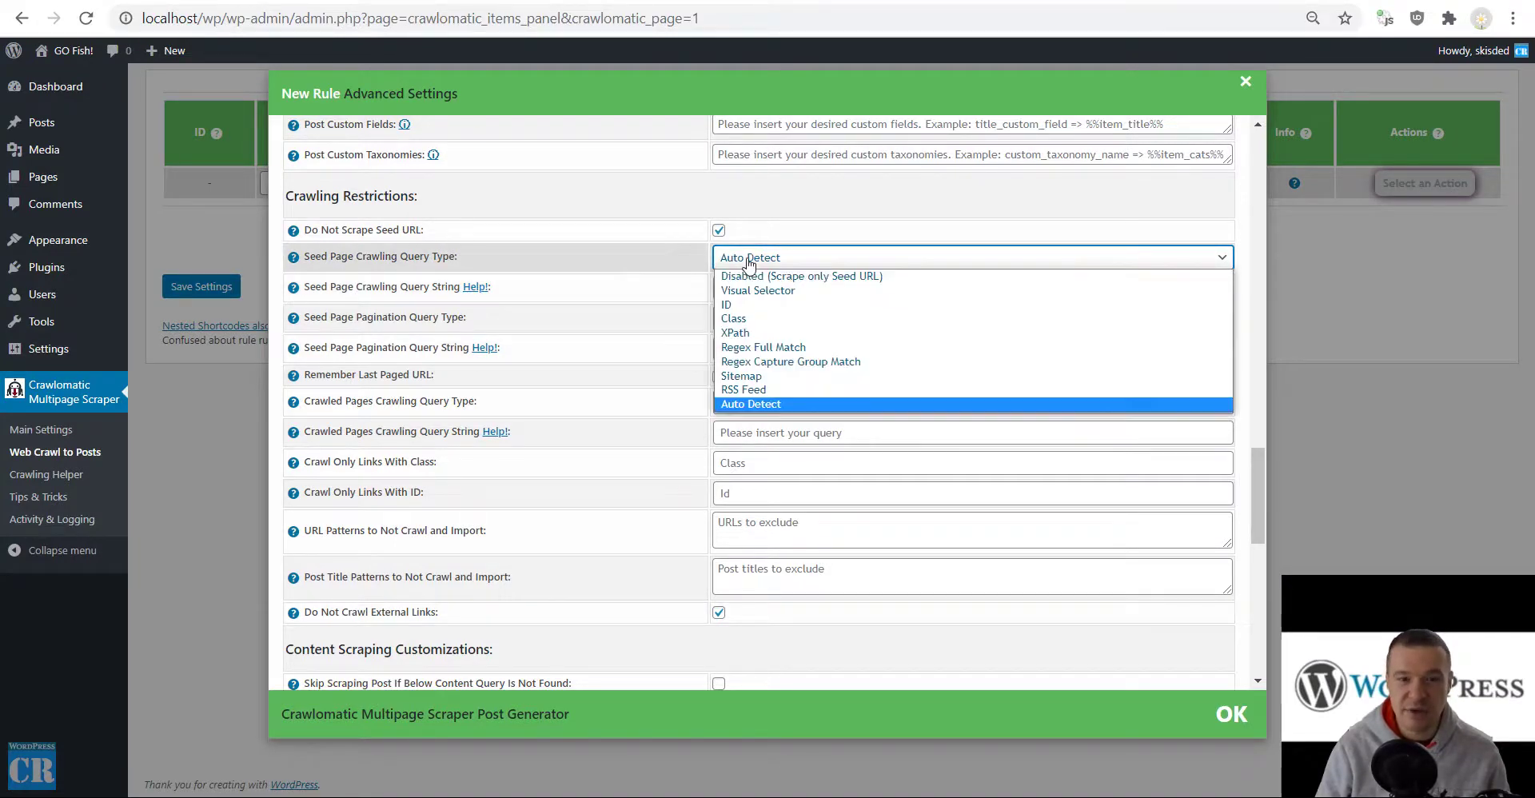
left_click(750, 266)
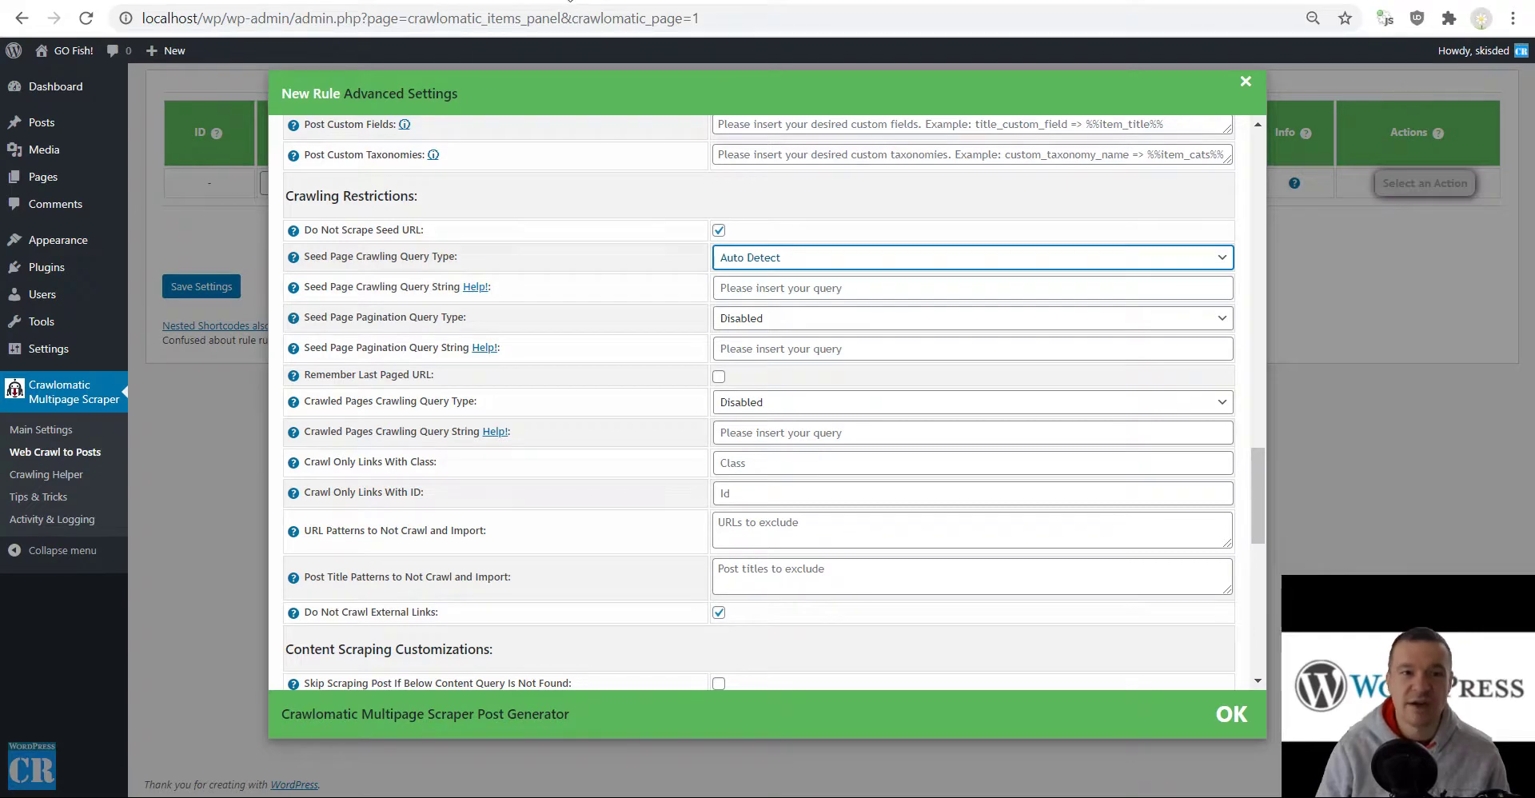
left_click(559, 2)
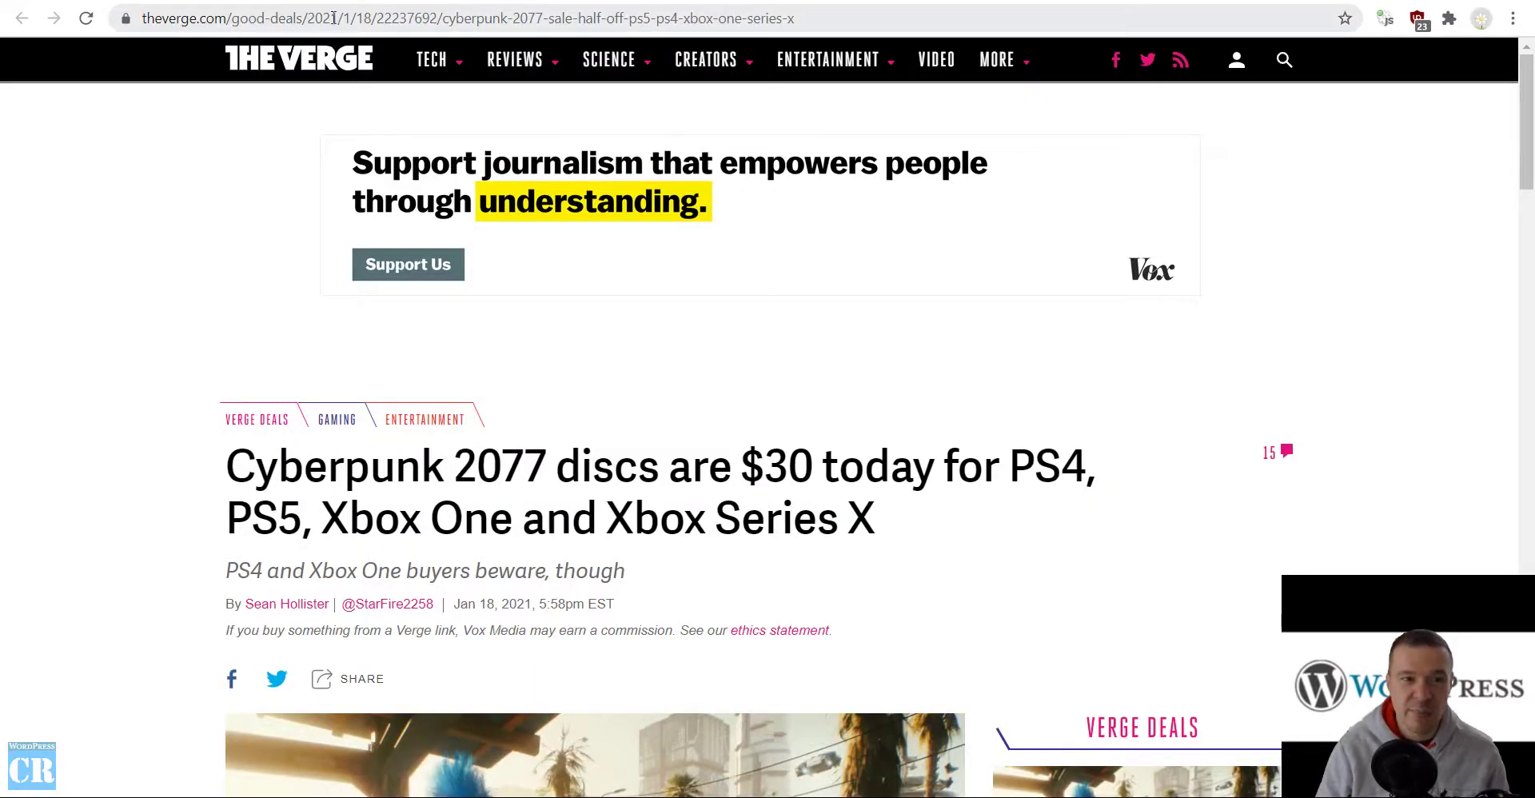
left_click_drag(341, 17, 125, 19)
key("ctrl+c")
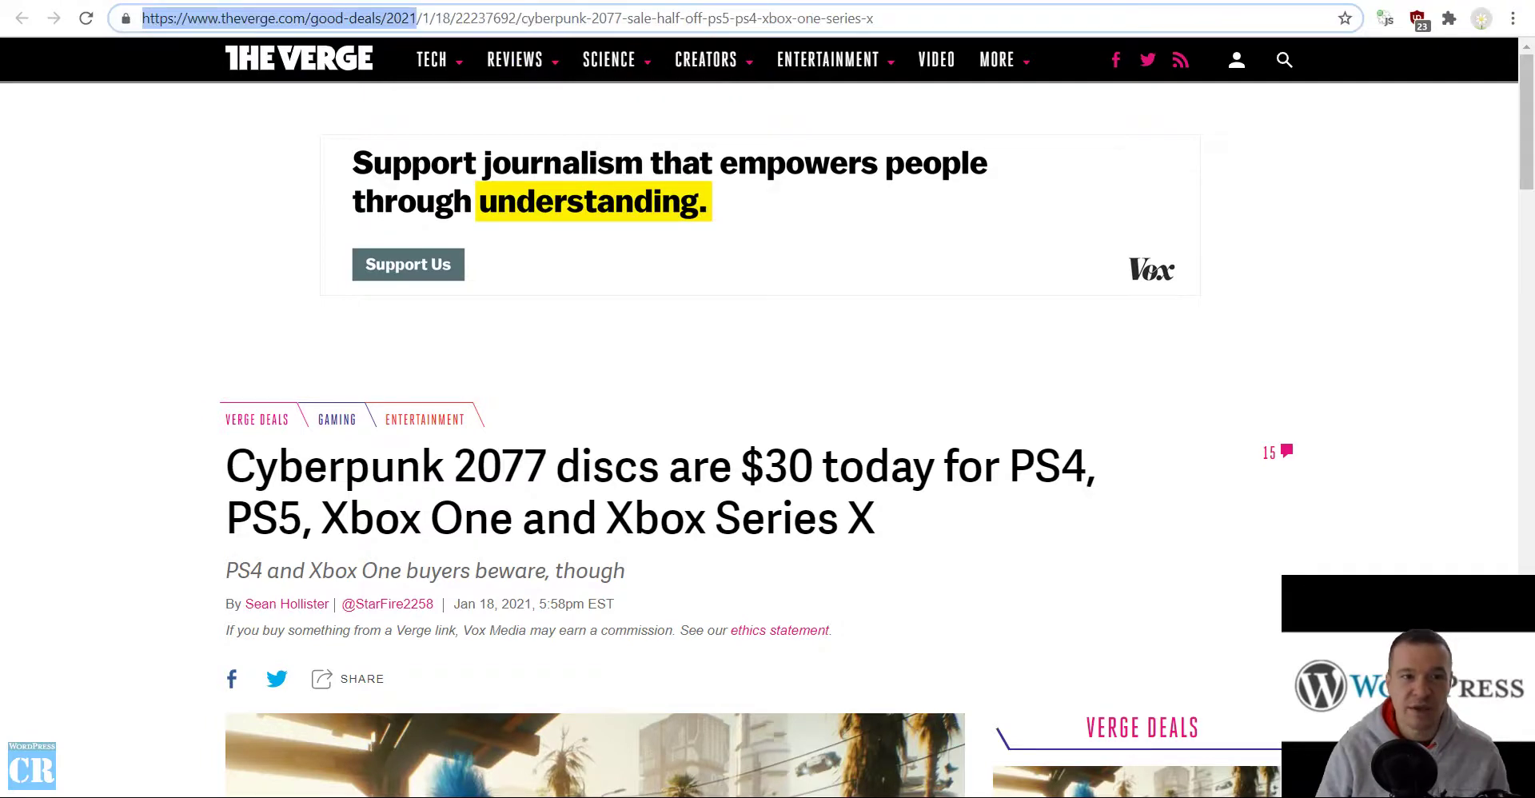
left_click(428, 2)
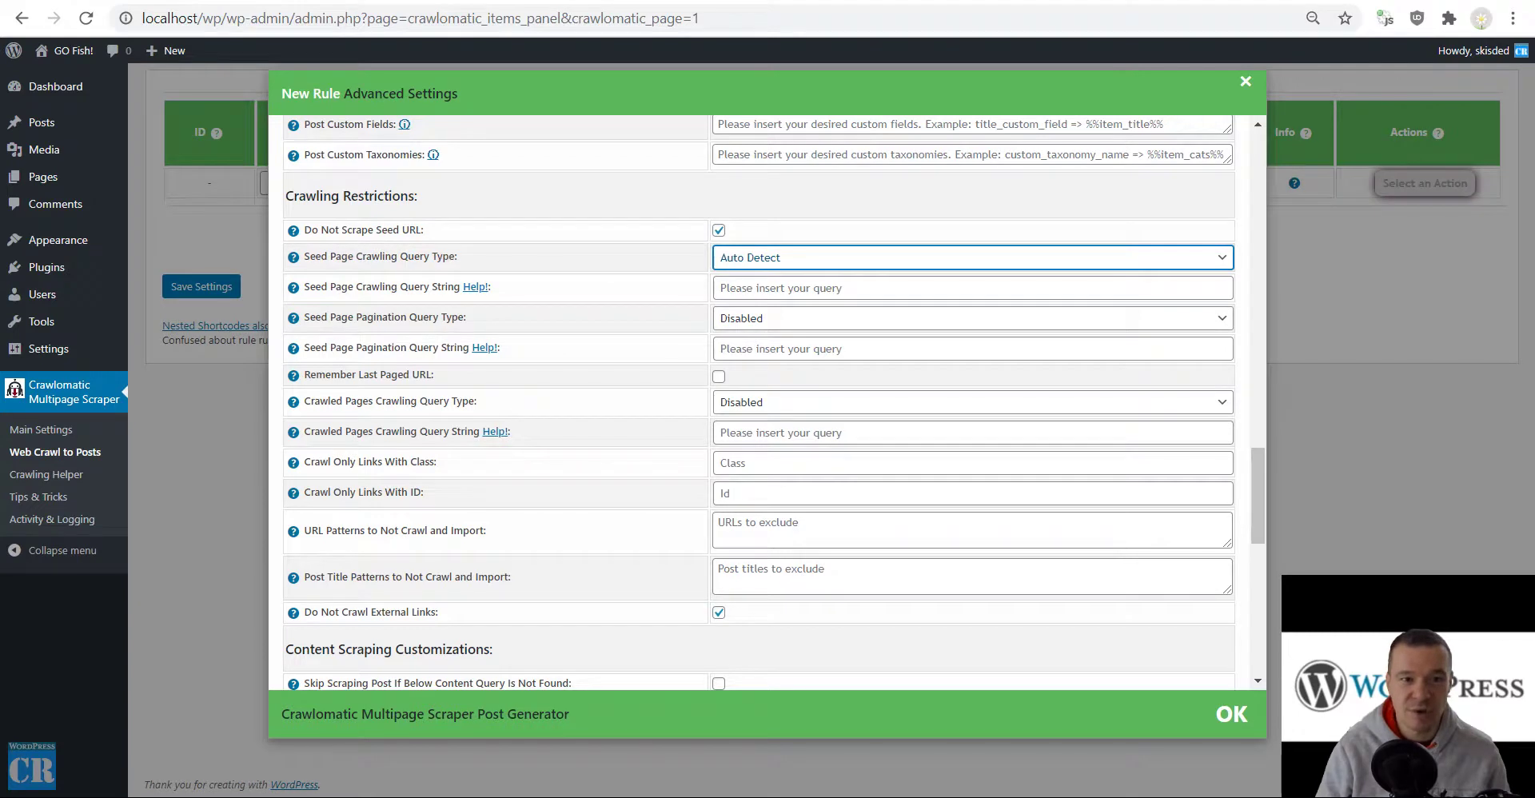
left_click(750, 286)
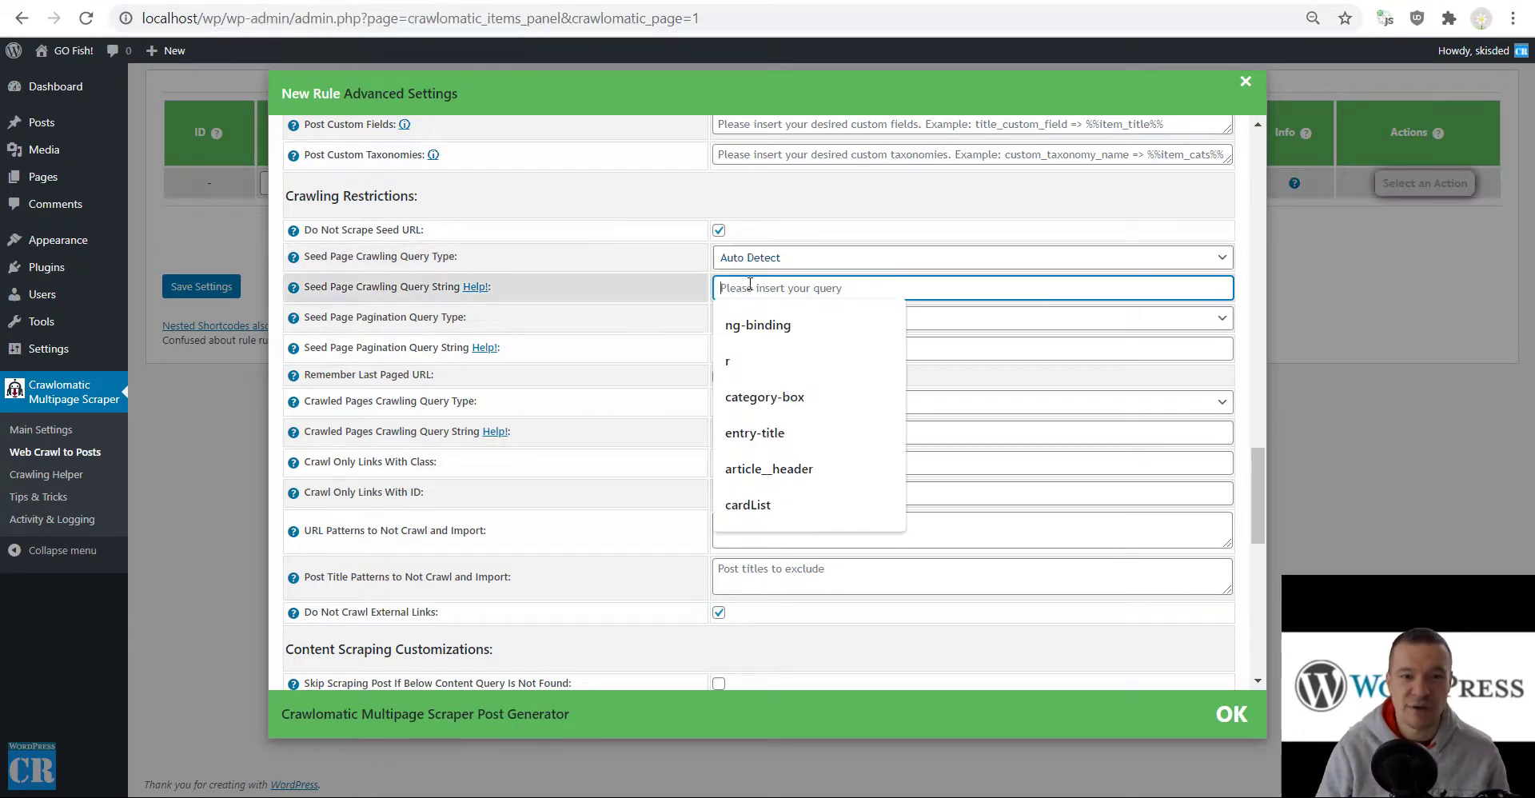
key("ctrl+v")
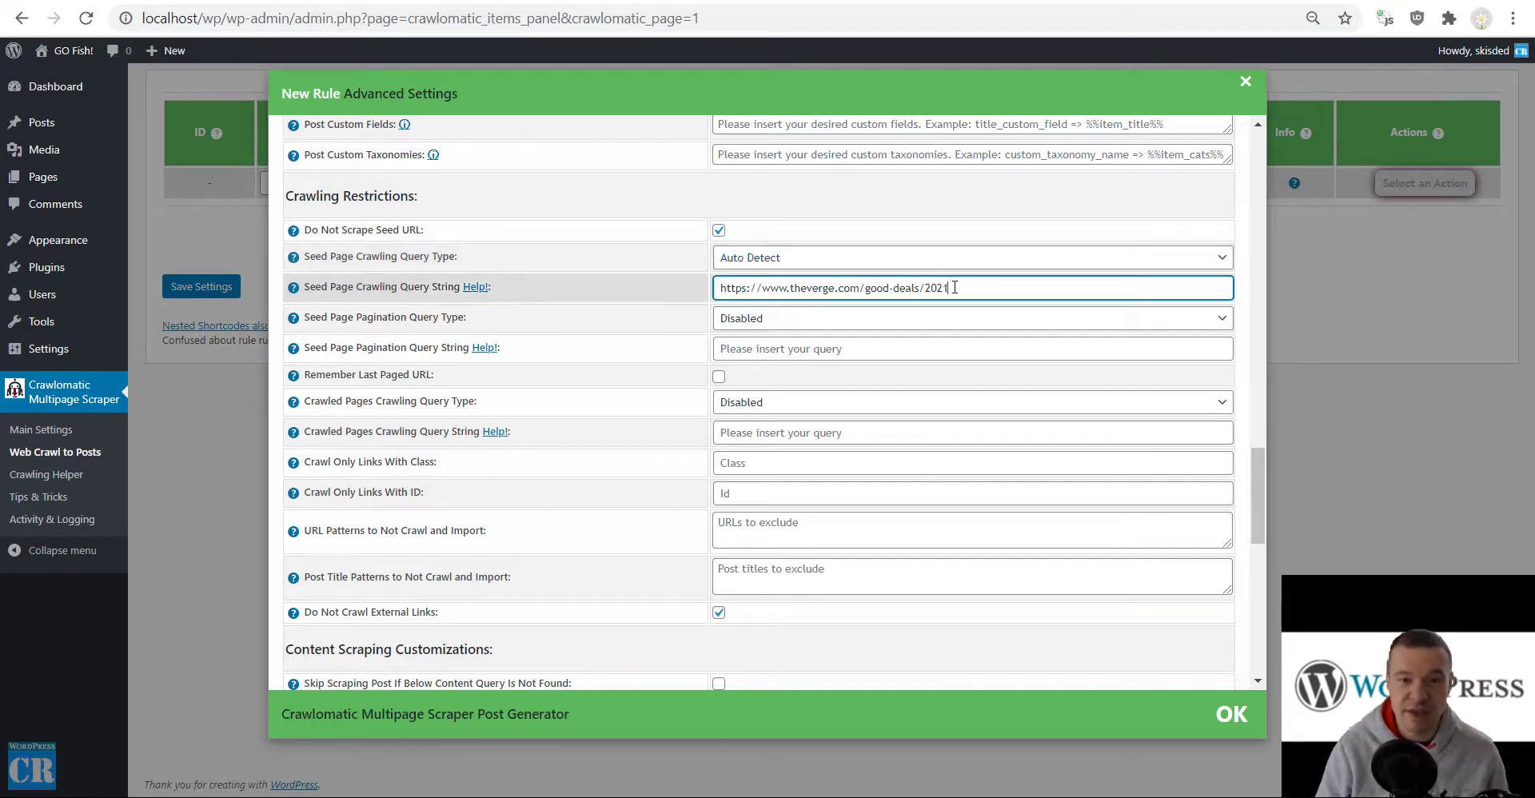
left_click_drag(953, 287, 718, 288)
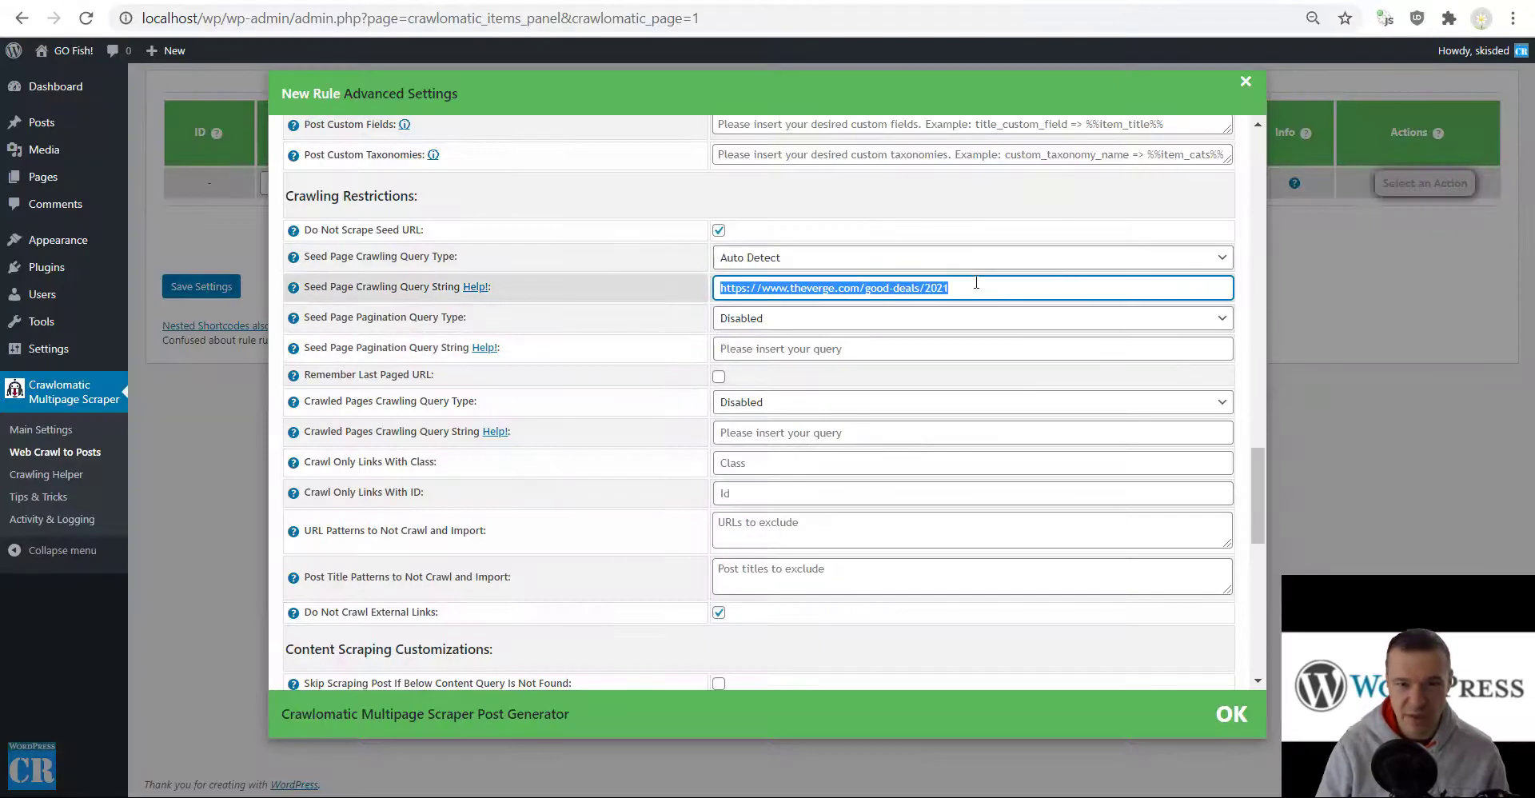
left_click(972, 290)
key("BackSpace")
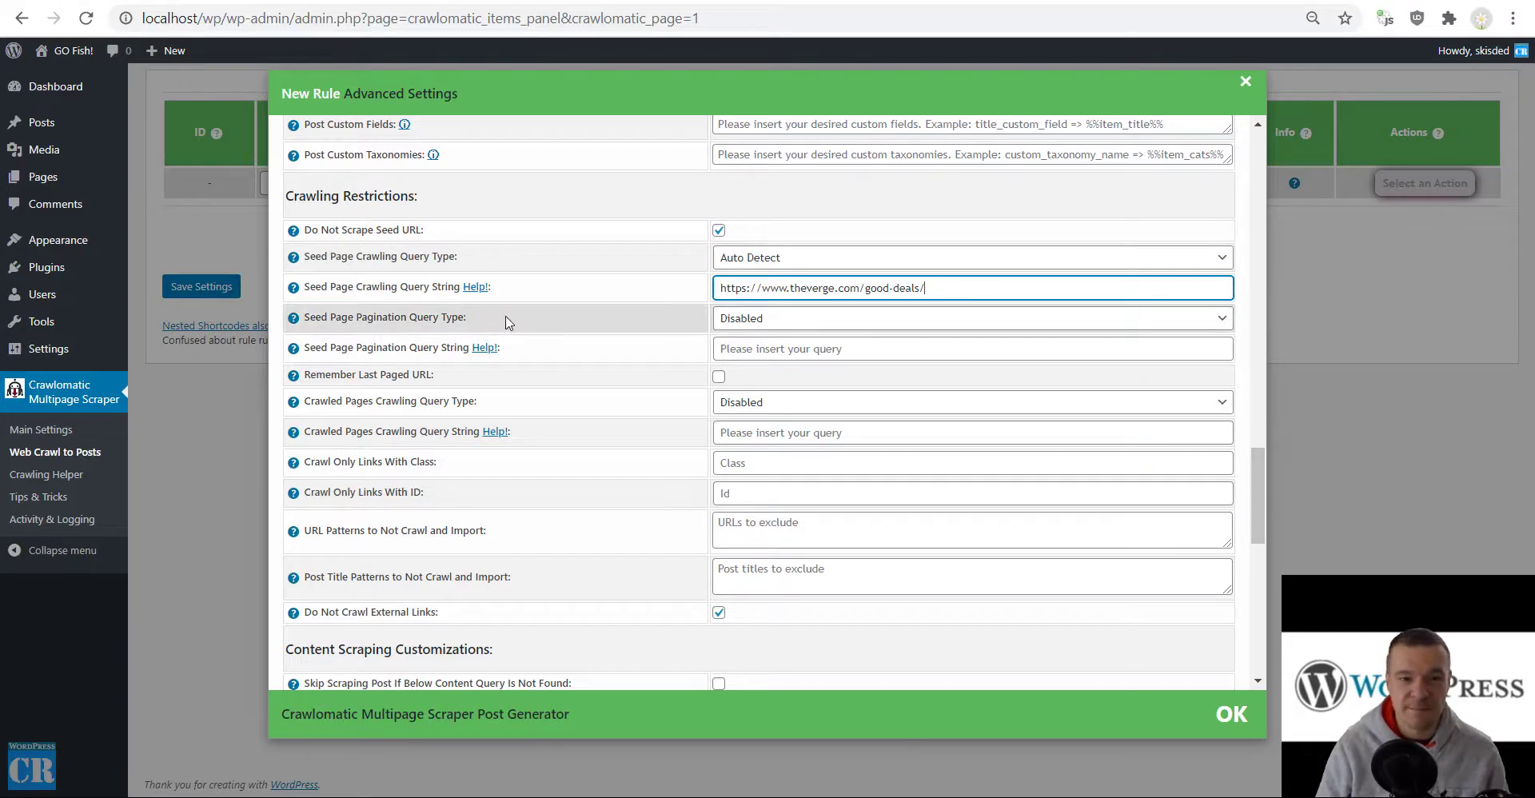
- Check the Content Query Type choices in the new rule's content scraping customizations, leave it on Auto Detect, and save the rule
scroll(632, 352, "down", 5)
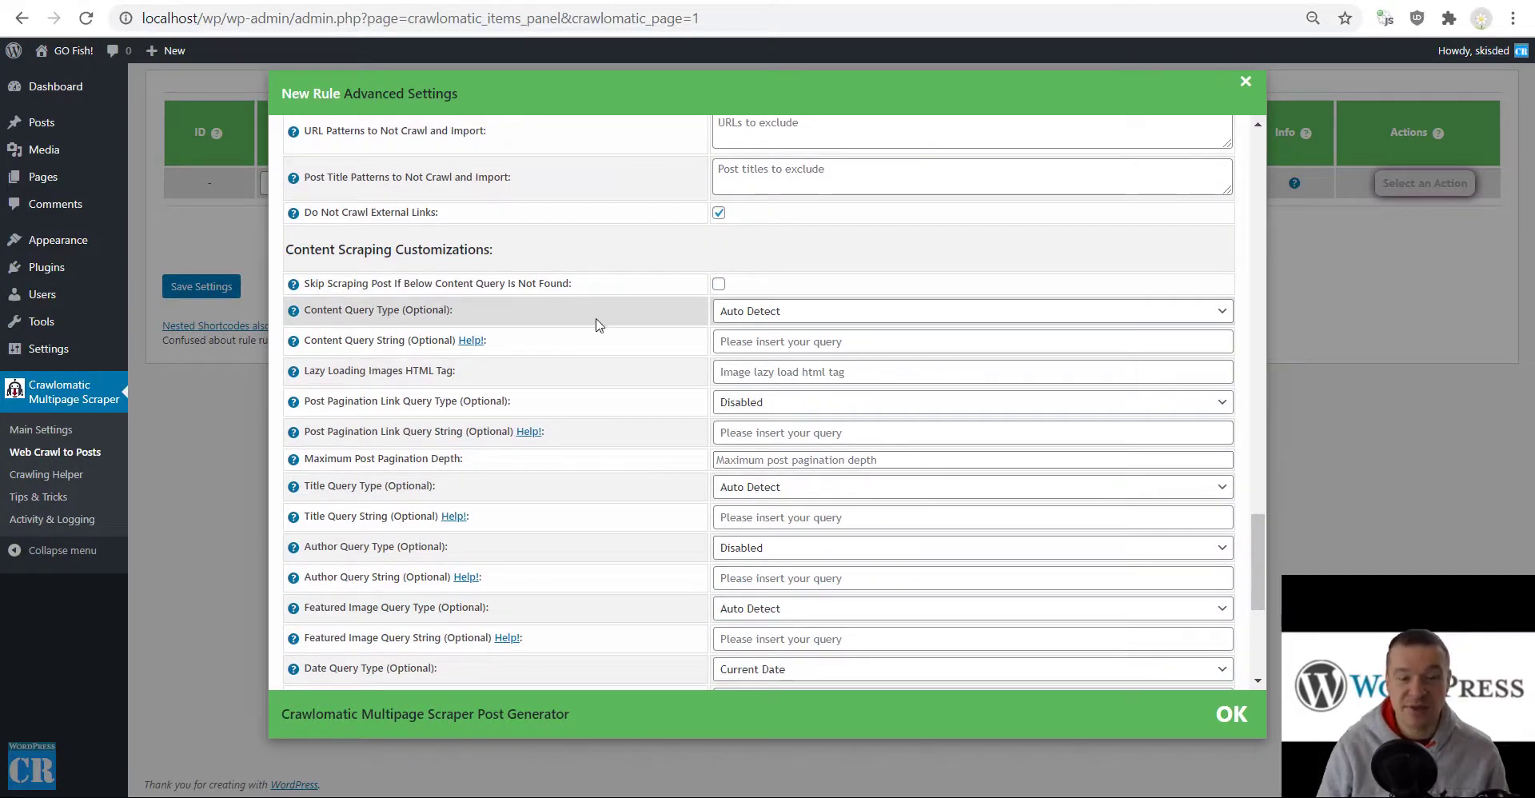
left_click(745, 312)
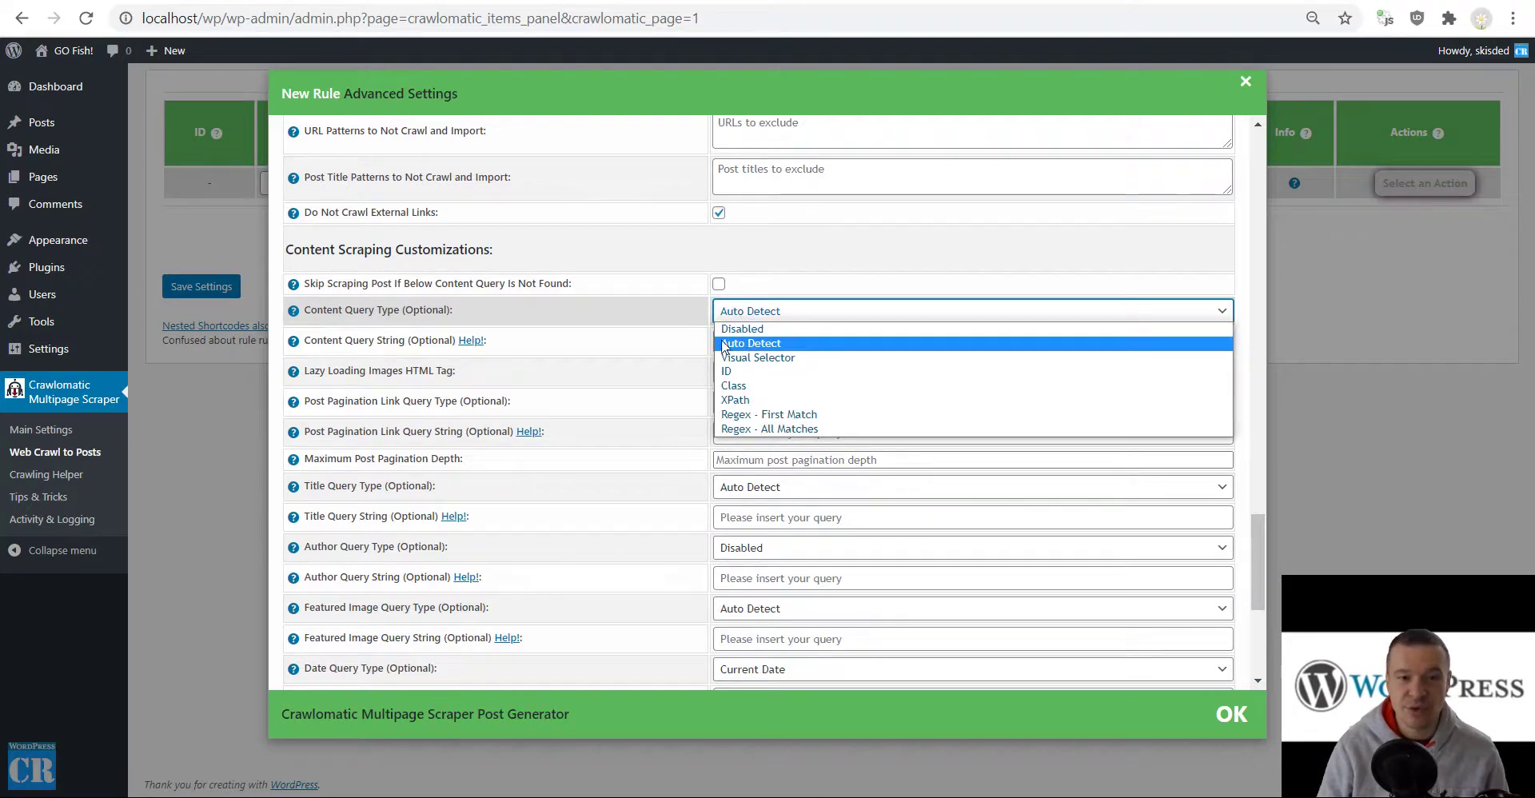
left_click(212, 294)
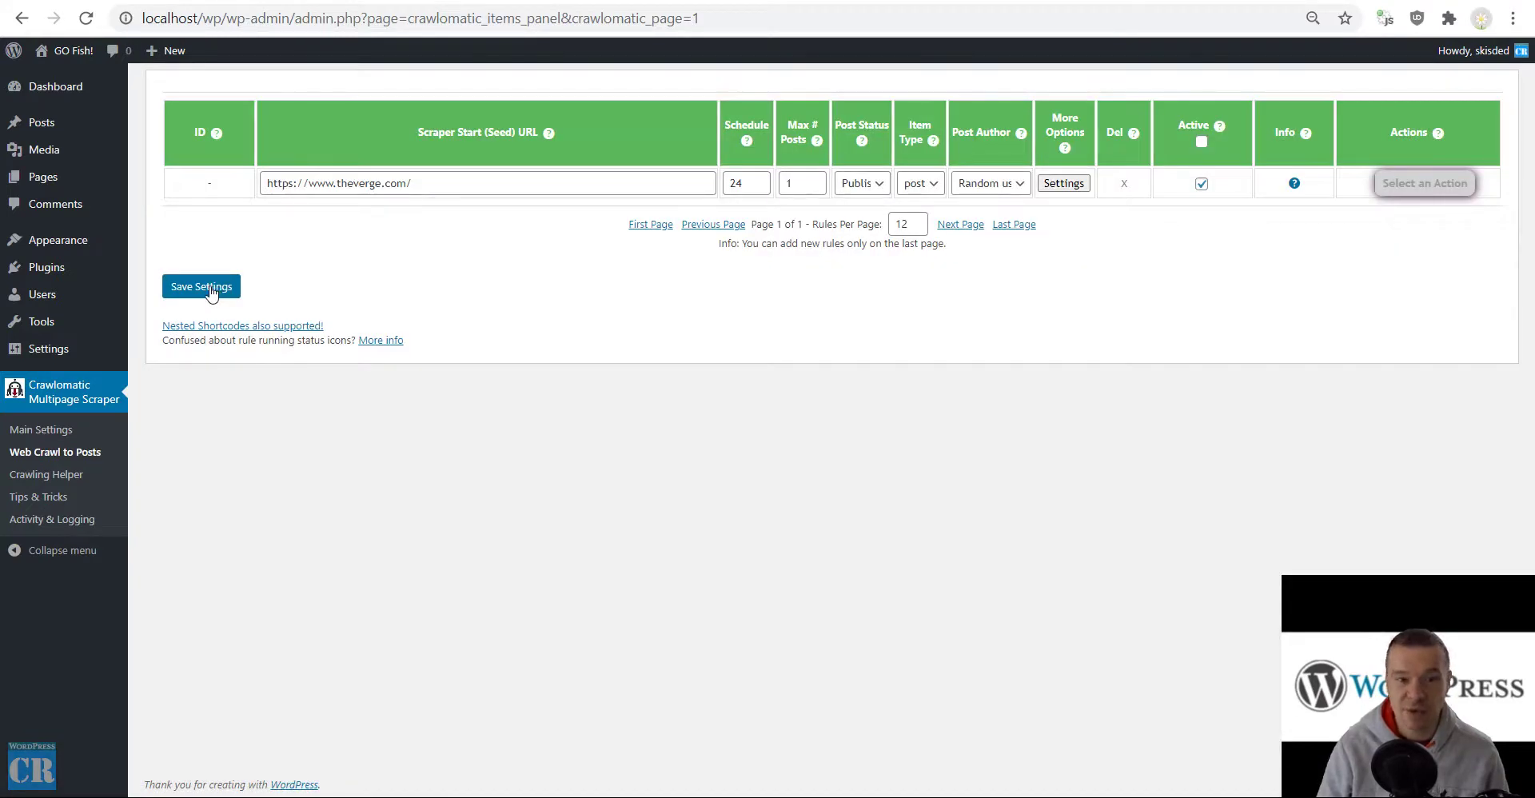
left_click(212, 293)
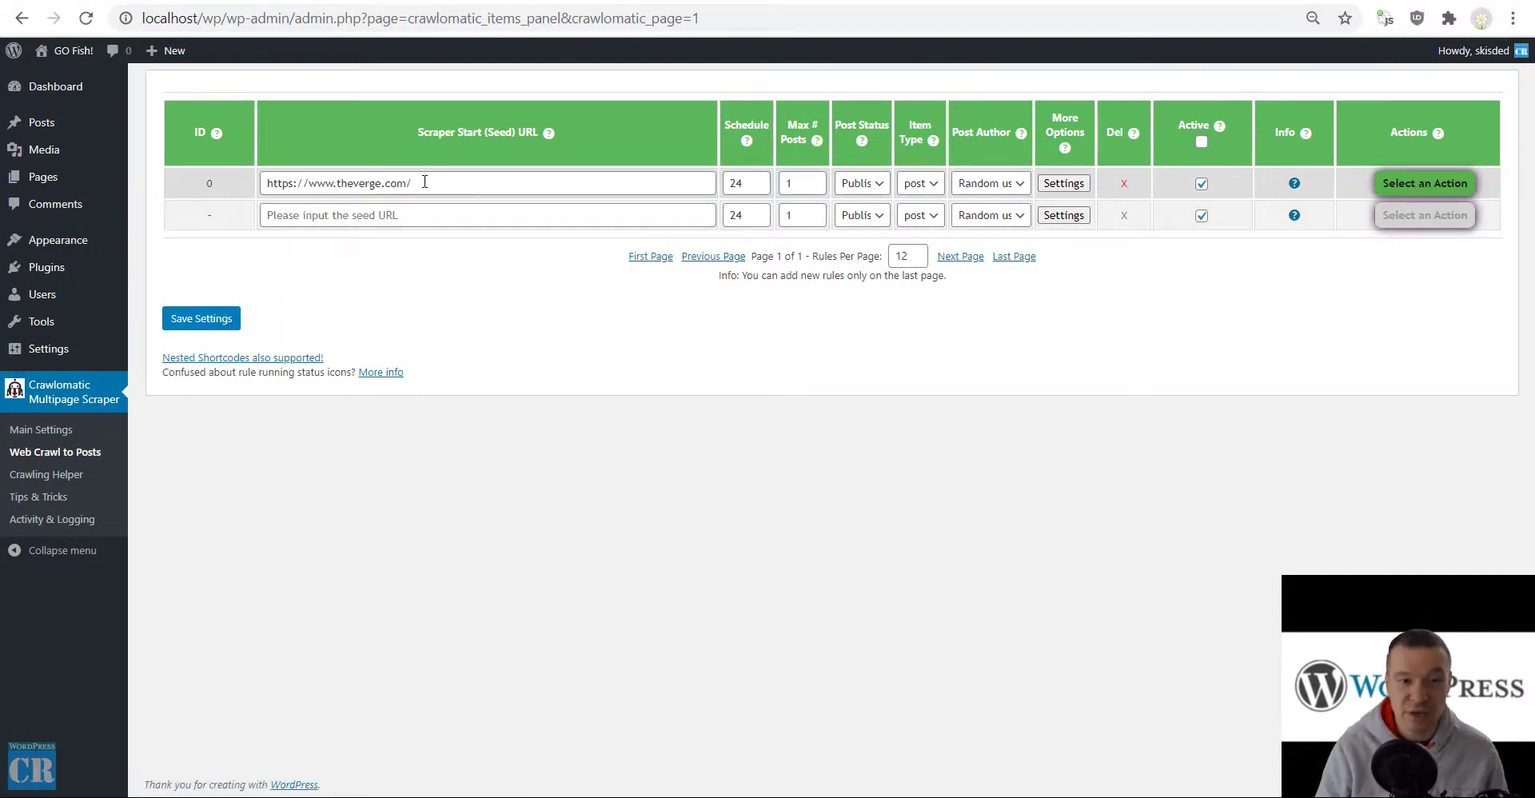
- Review the saved rule's seed URL and its crawling restrictions, including the Seed Page Crawling Query String
left_click_drag(424, 182, 236, 186)
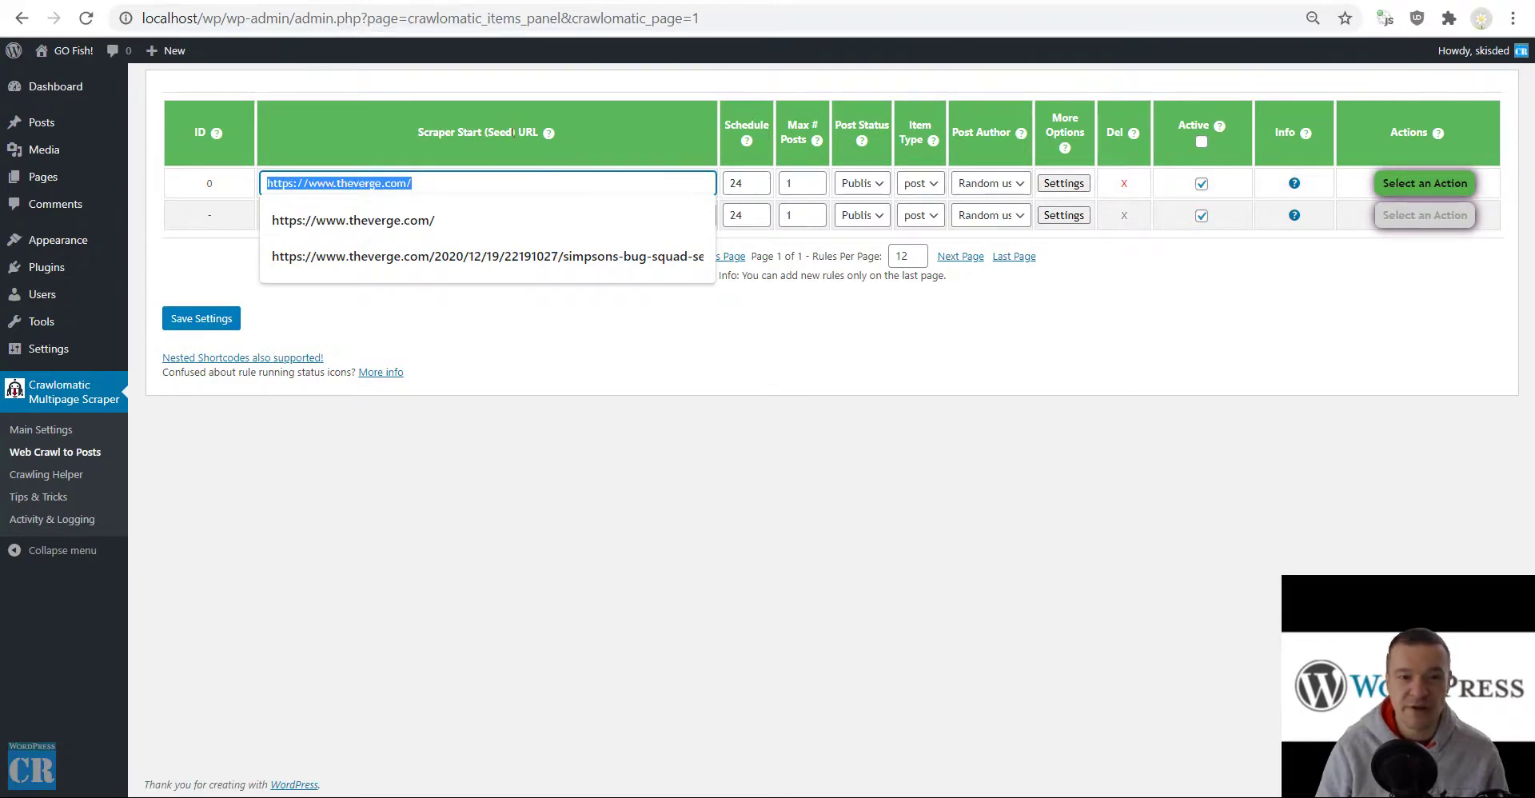
left_click(626, 144)
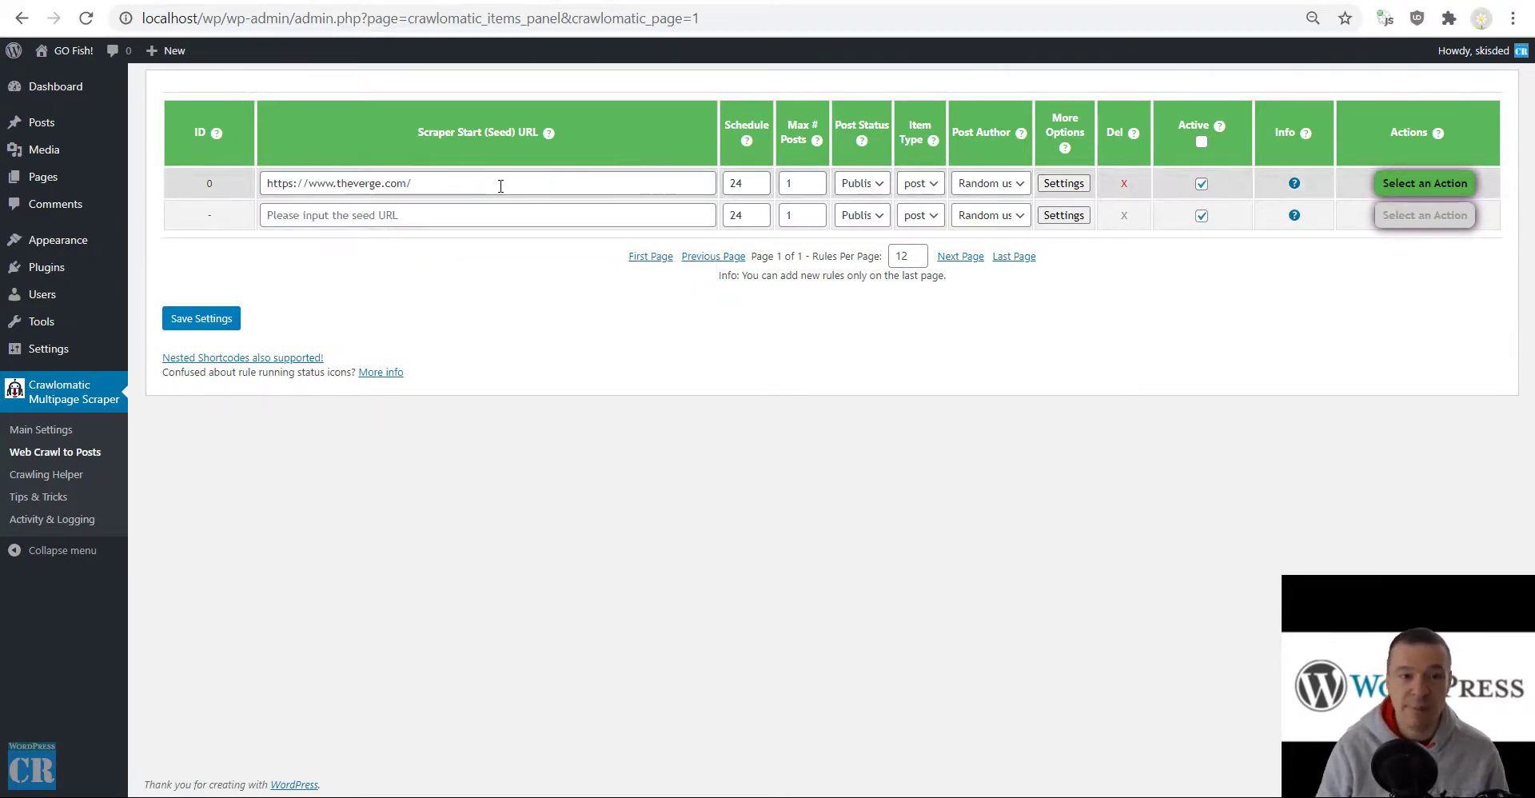
left_click(1063, 183)
scroll(659, 380, "down", 10)
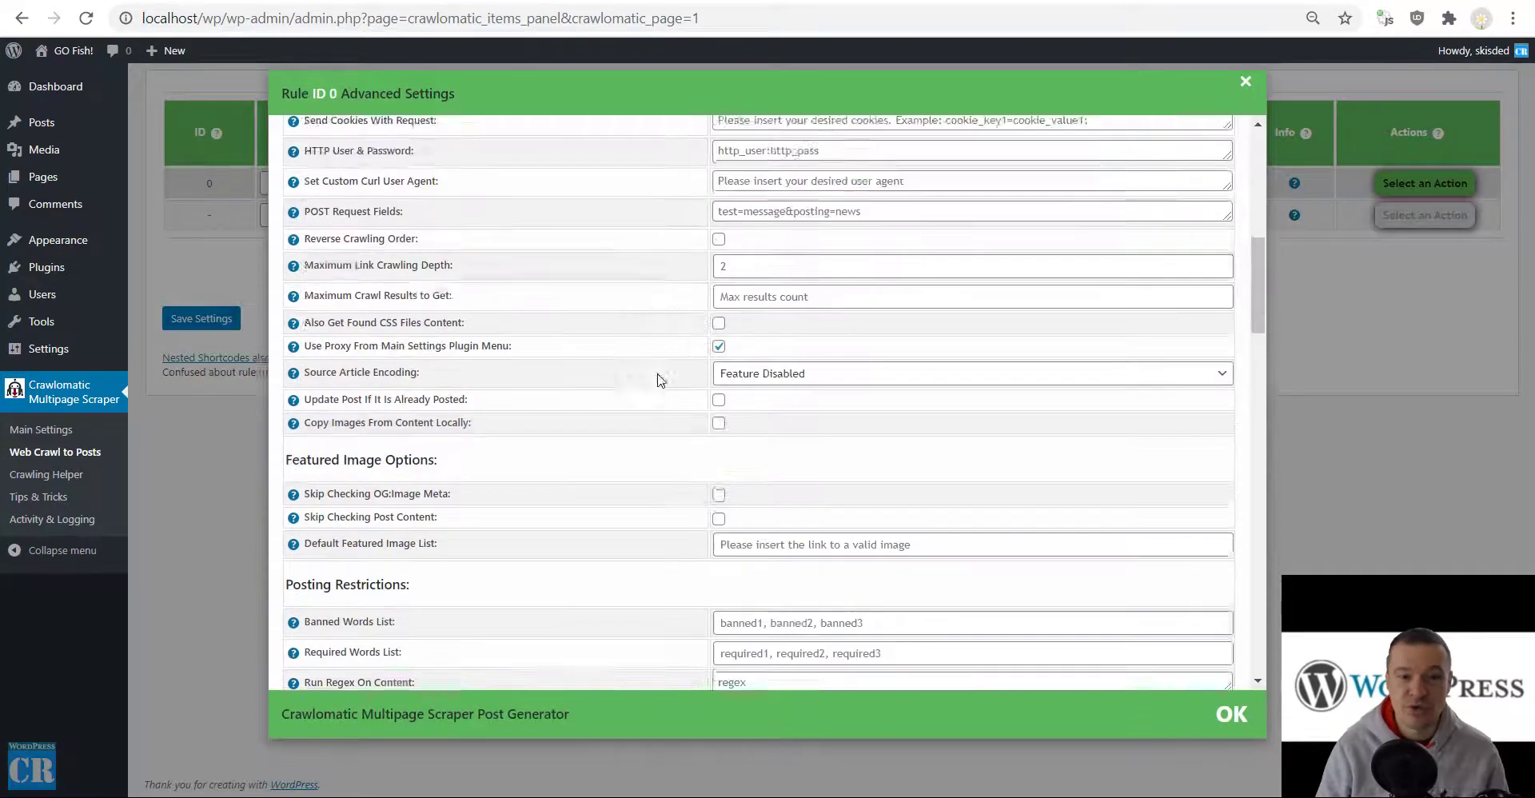
scroll(659, 380, "down", 15)
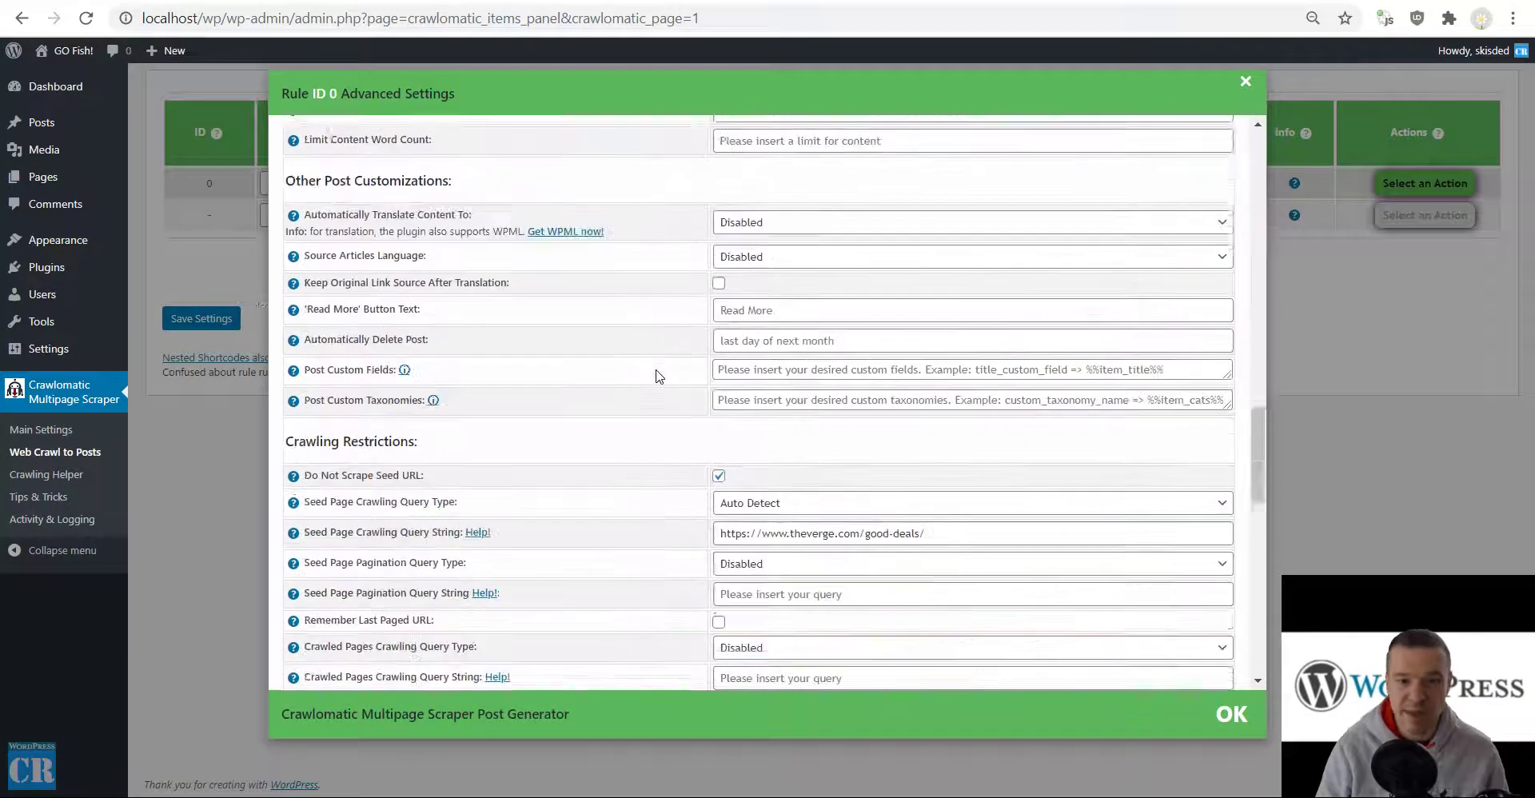
scroll(659, 376, "down", 3)
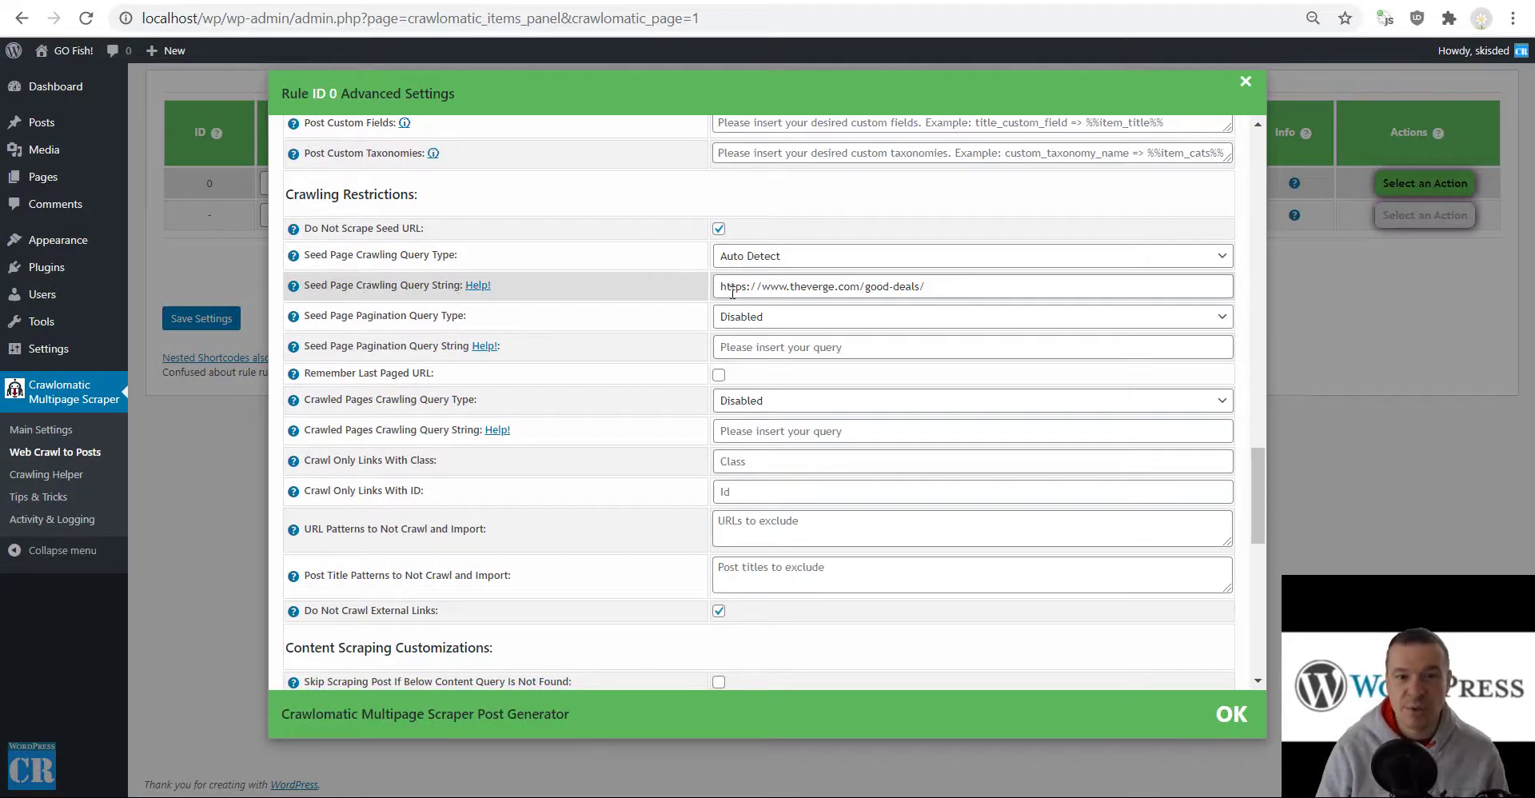
left_click_drag(970, 291, 707, 300)
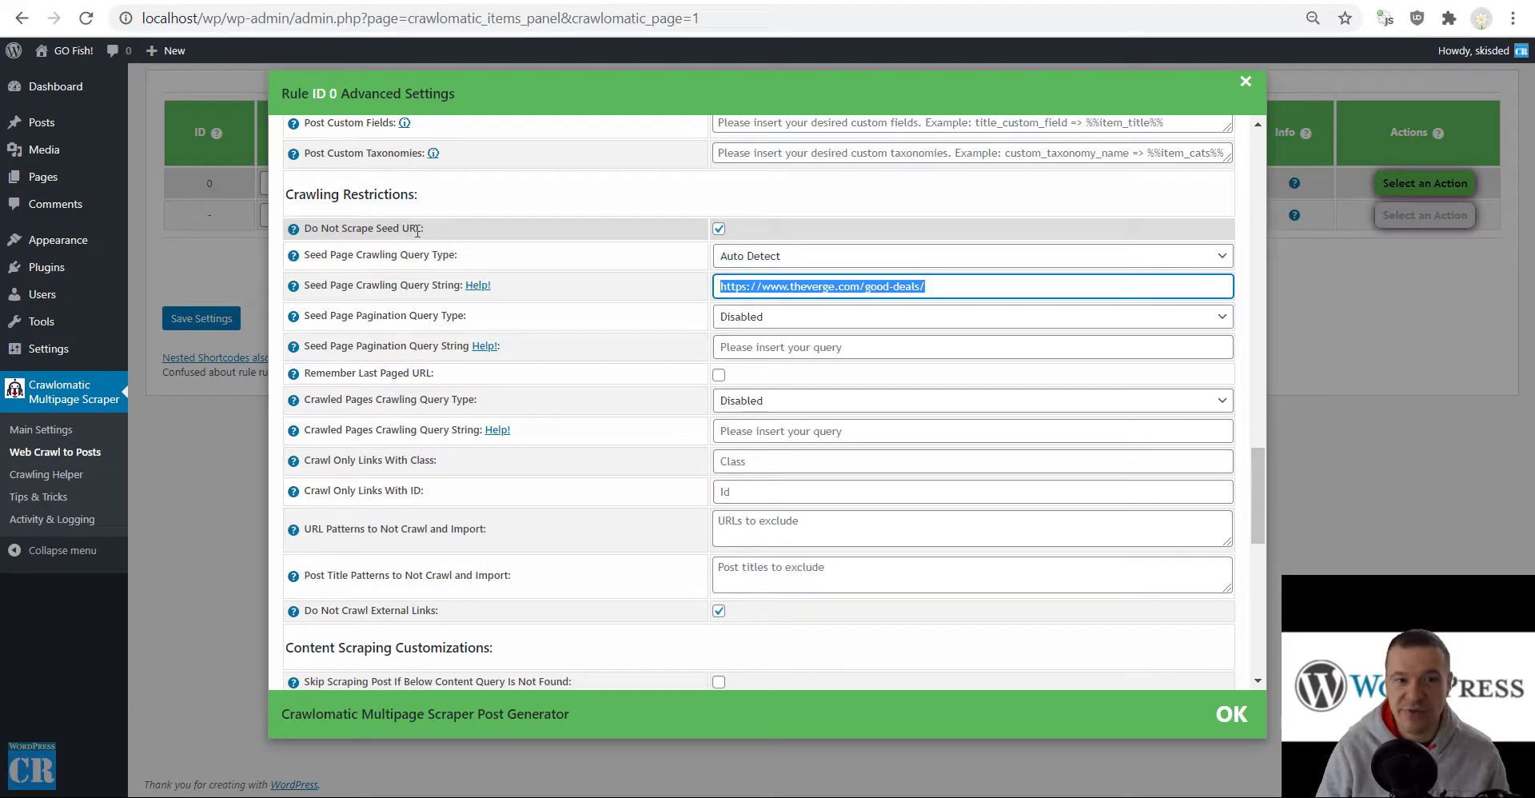
left_click(181, 251)
- View the WordPress site's front page for existing posts and return to the crawl rules list
left_click(1435, 186)
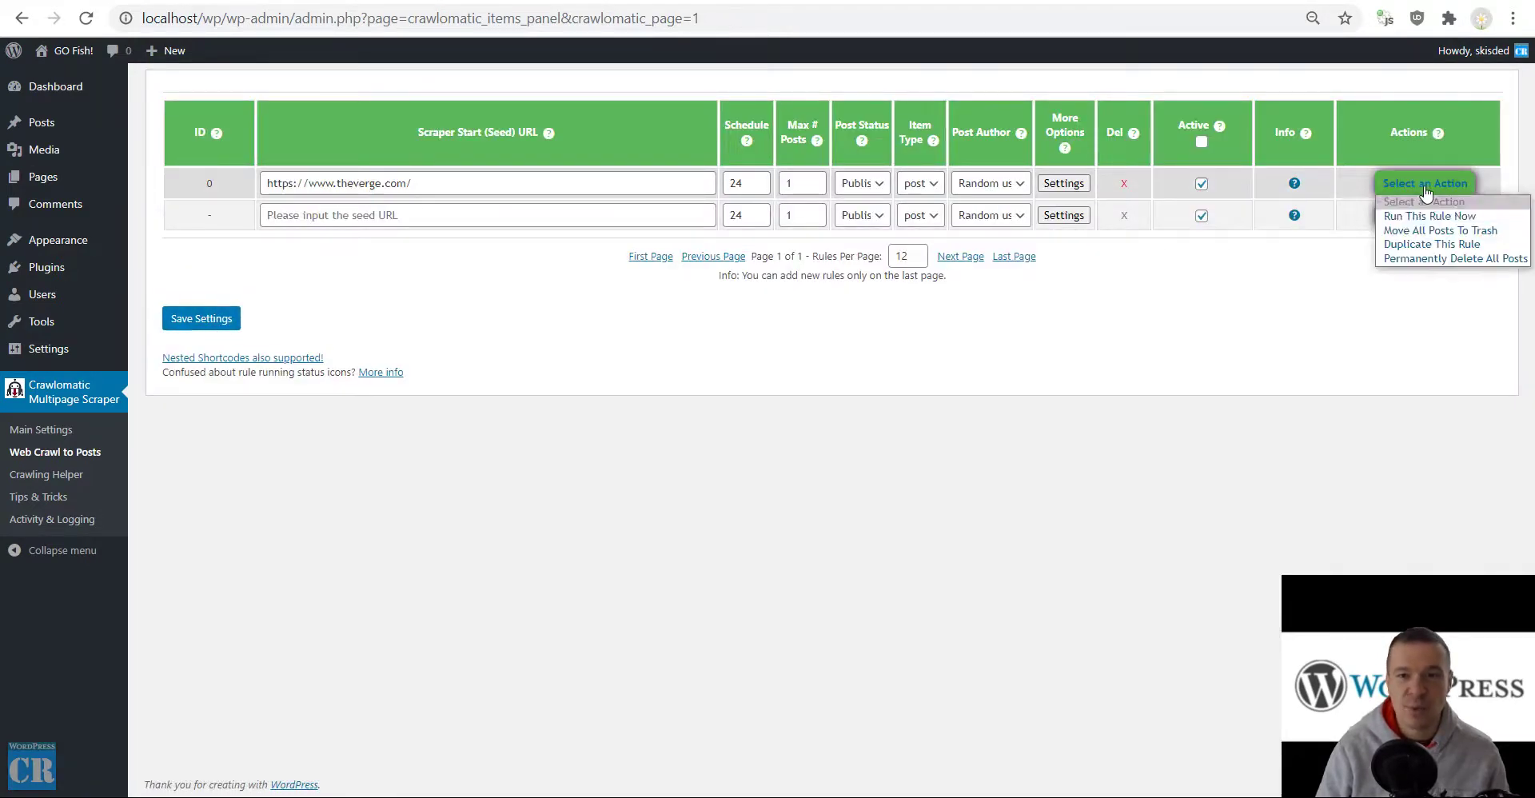
left_click(507, 319)
left_click(56, 80)
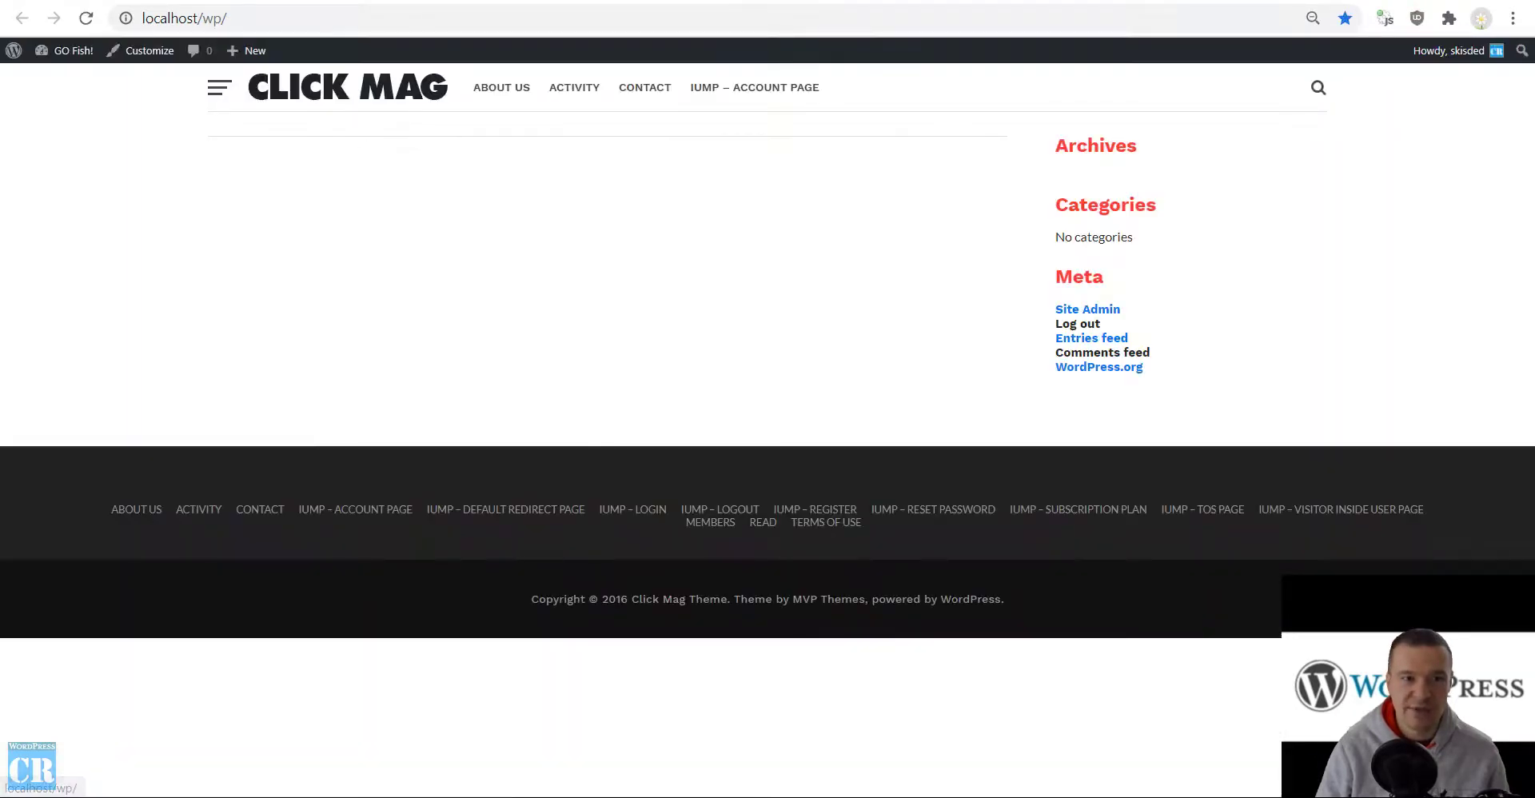
key("alt+Left")
left_click(1425, 183)
left_click(1408, 213)
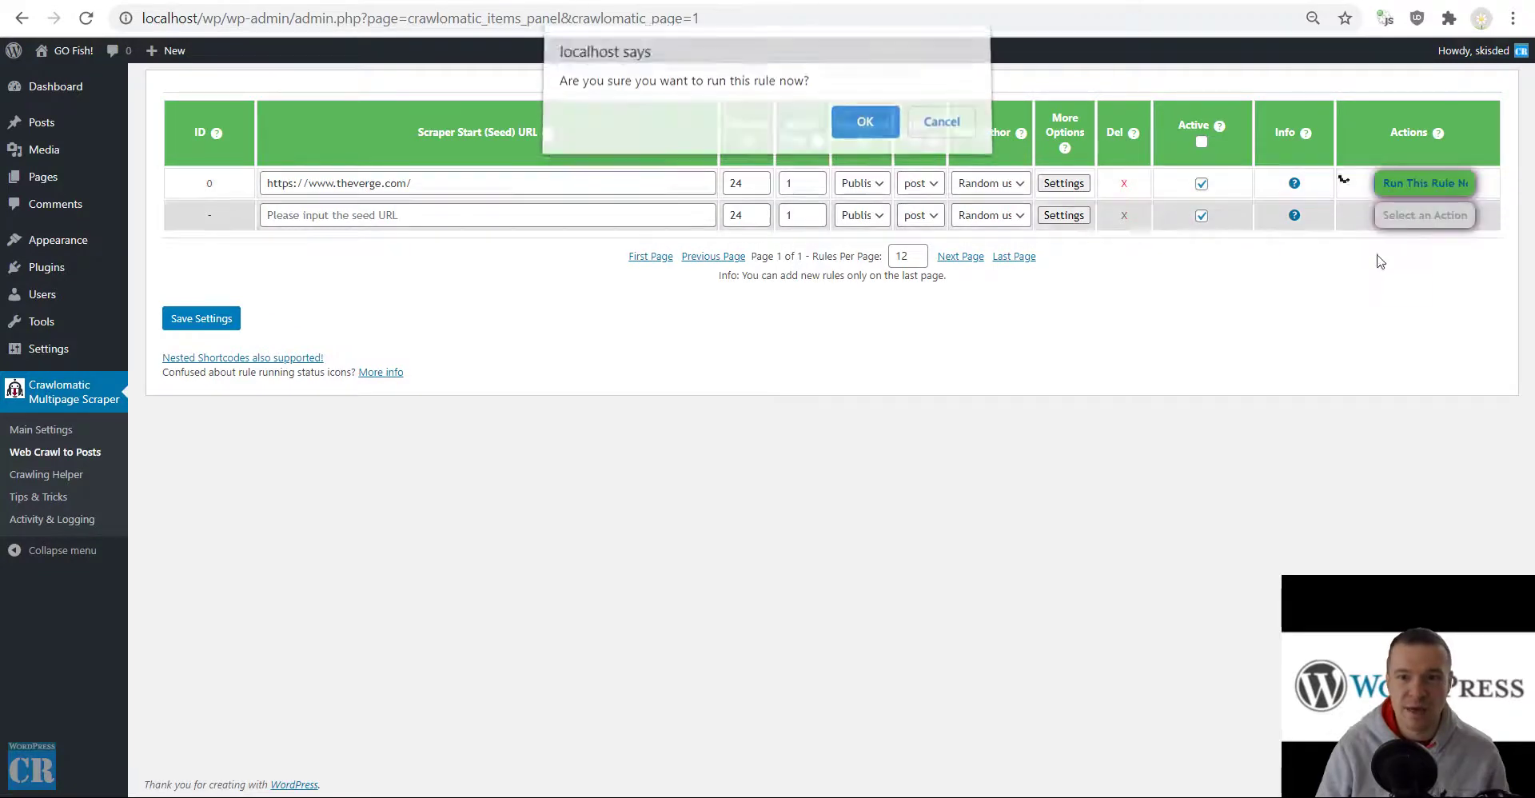
key("Return")
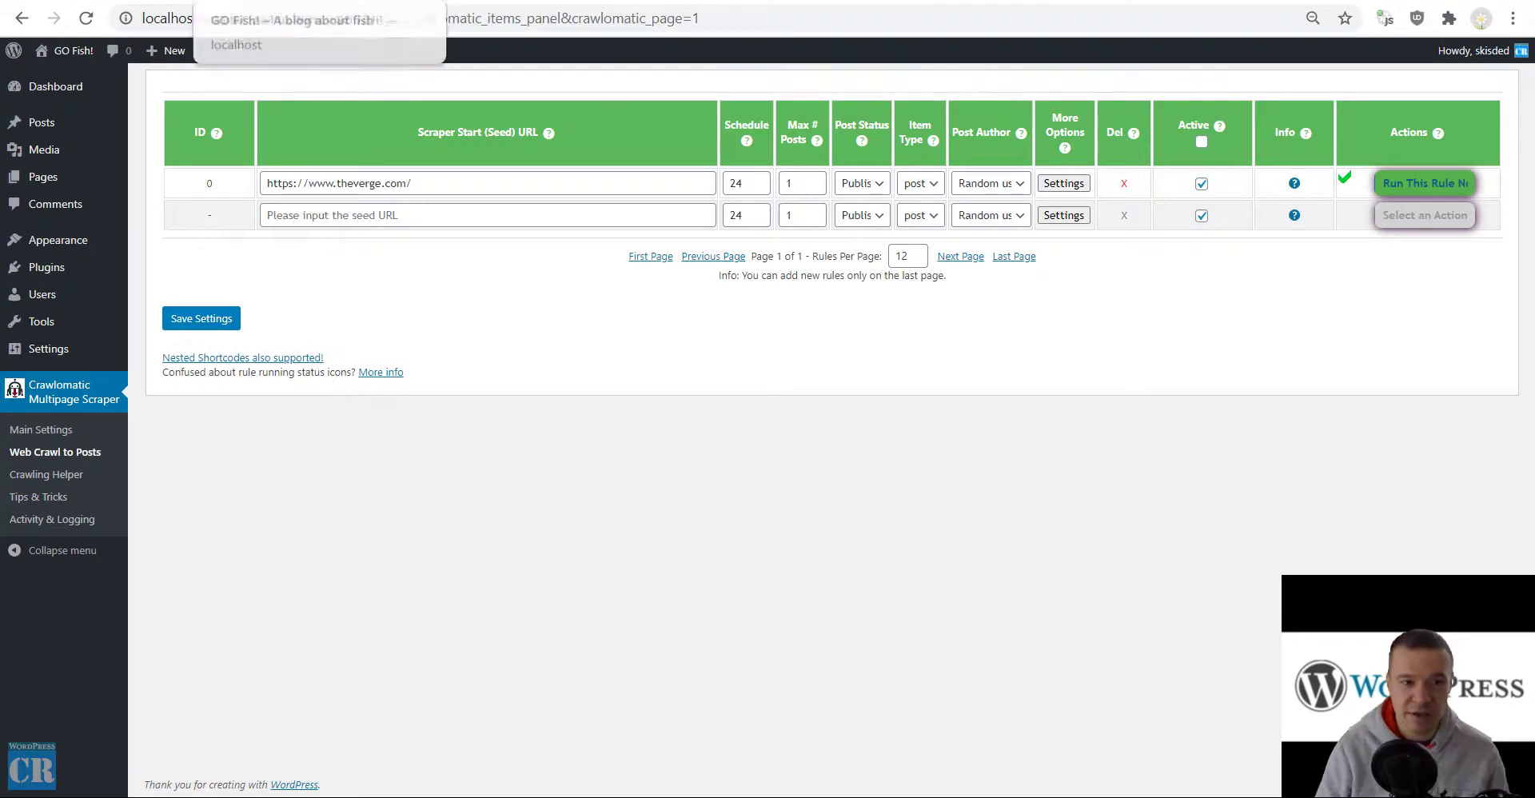
- Reload the WordPress site's front page and read through the imported Cyberpunk 2077 discs post
left_click(279, 2)
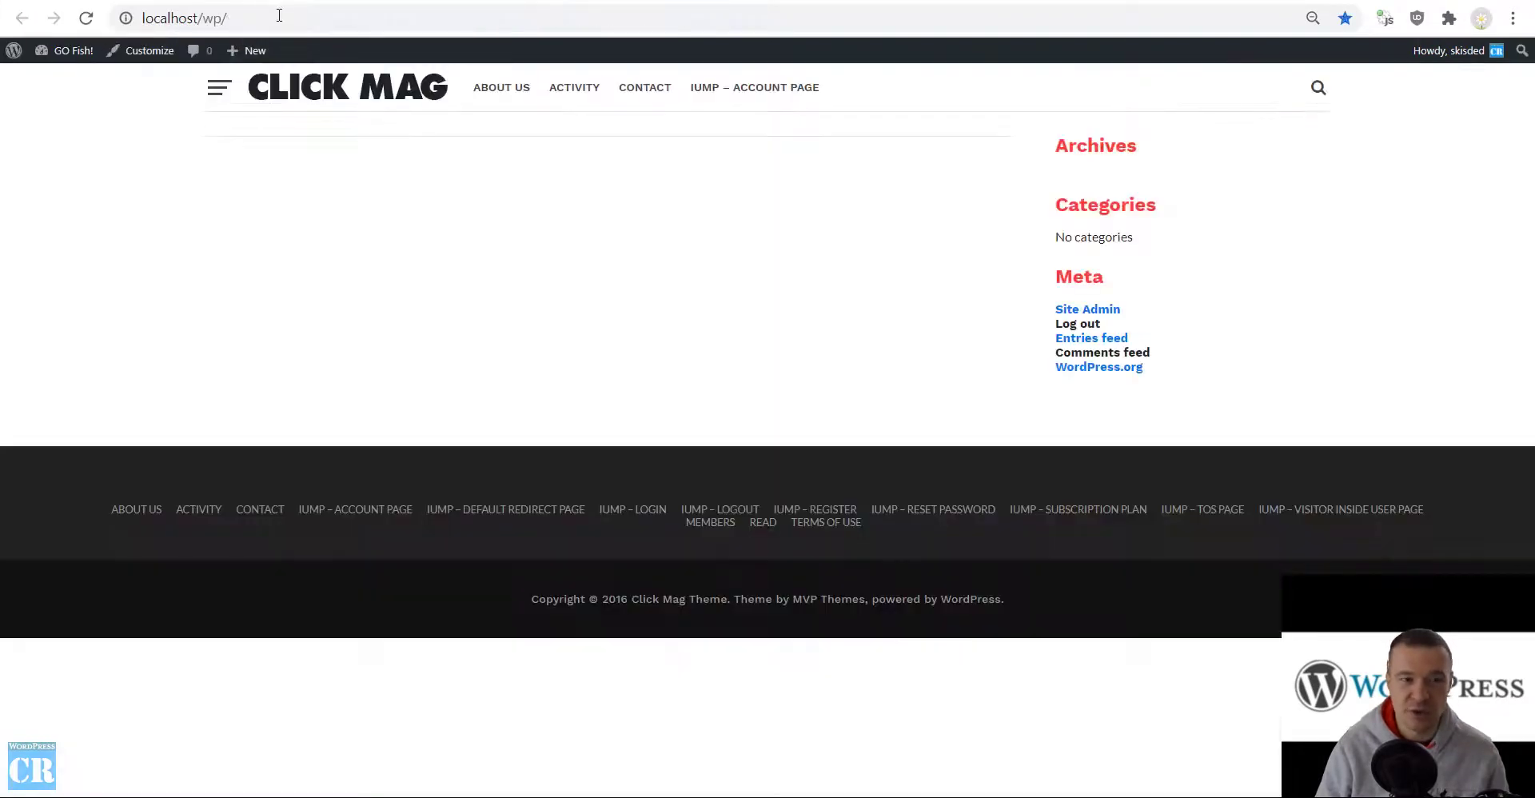
left_click(85, 18)
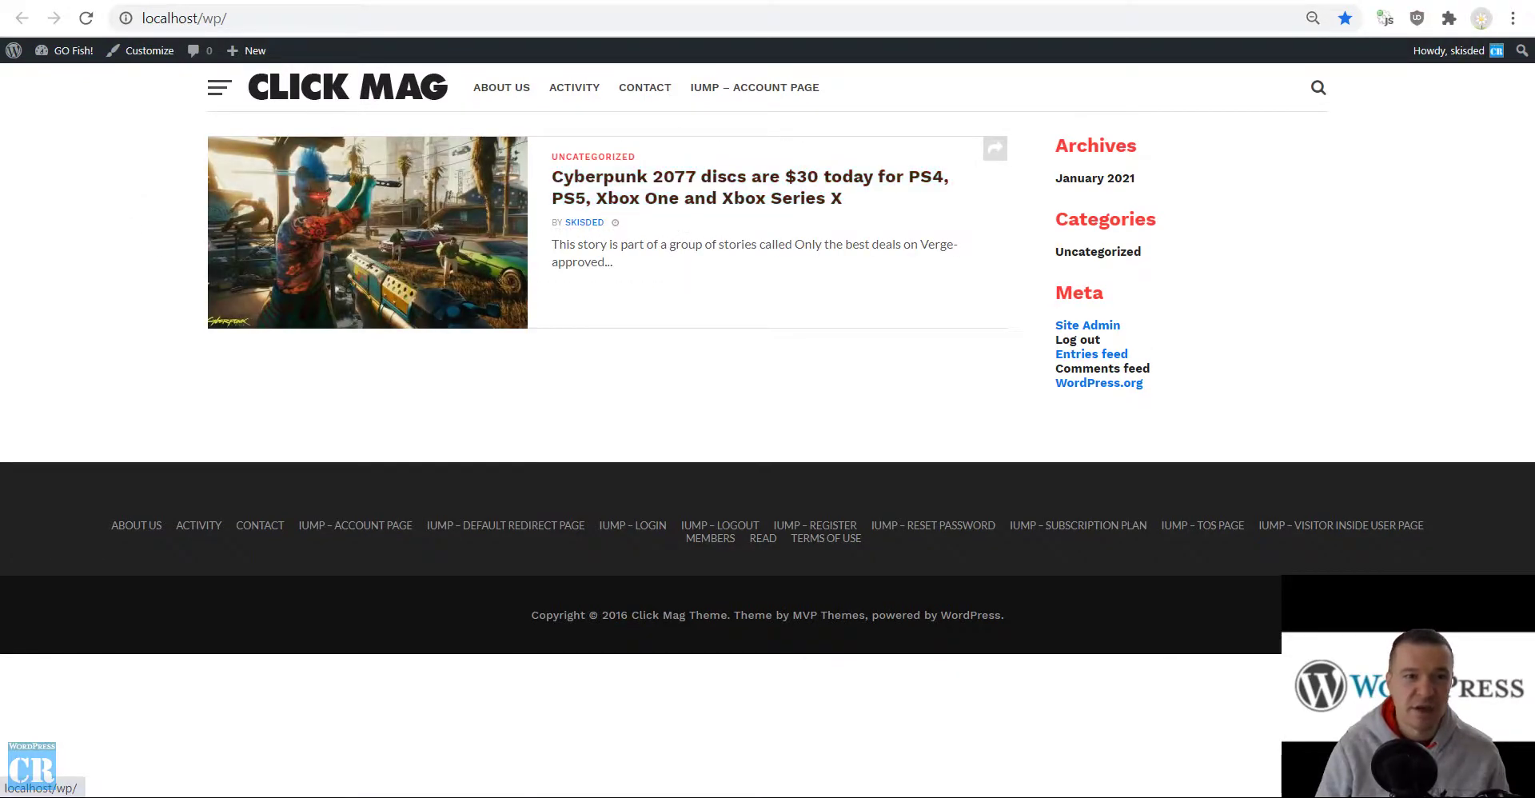
left_click(899, 178)
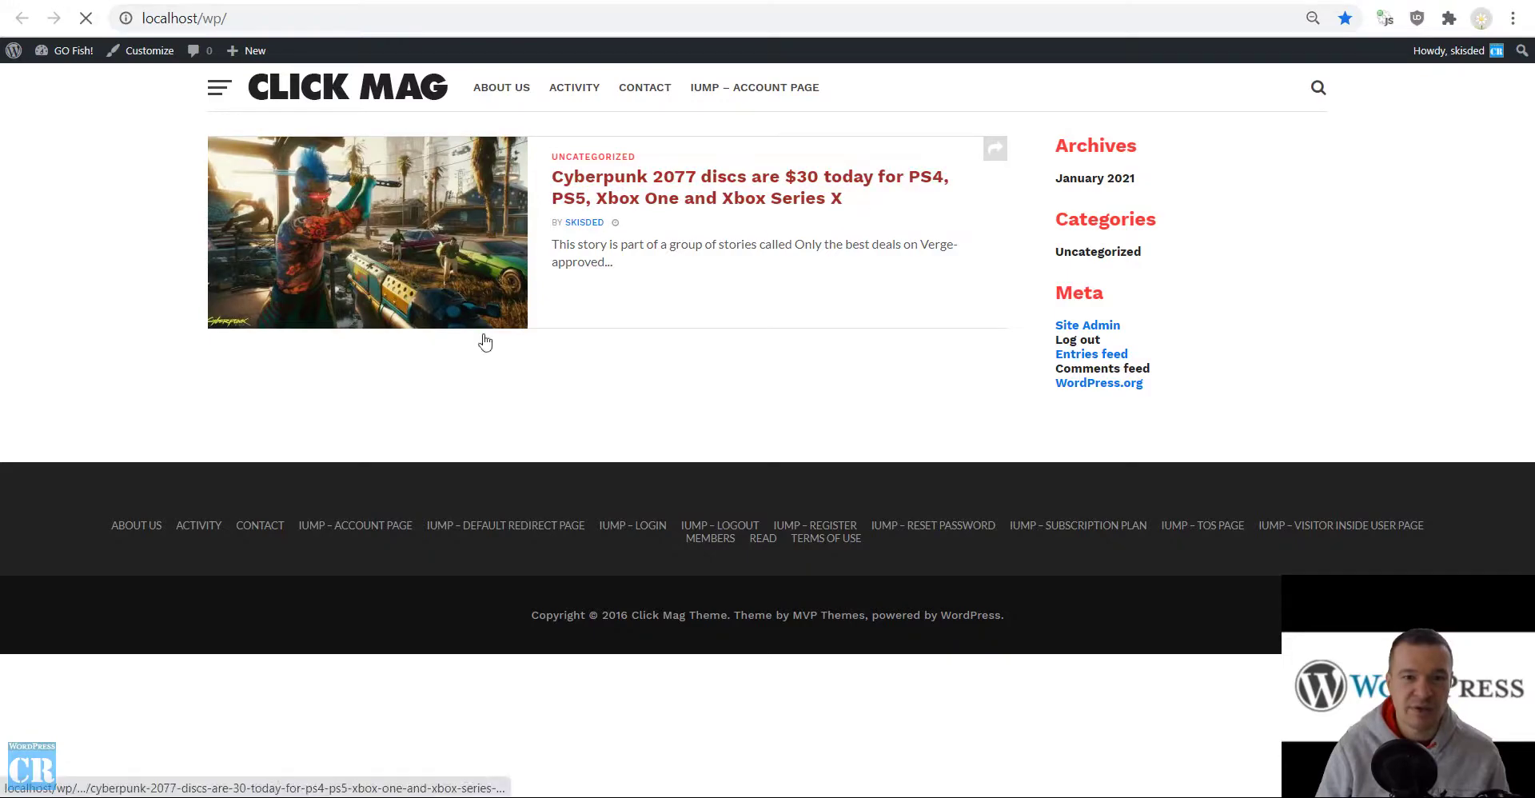
scroll(448, 332, "down", 7)
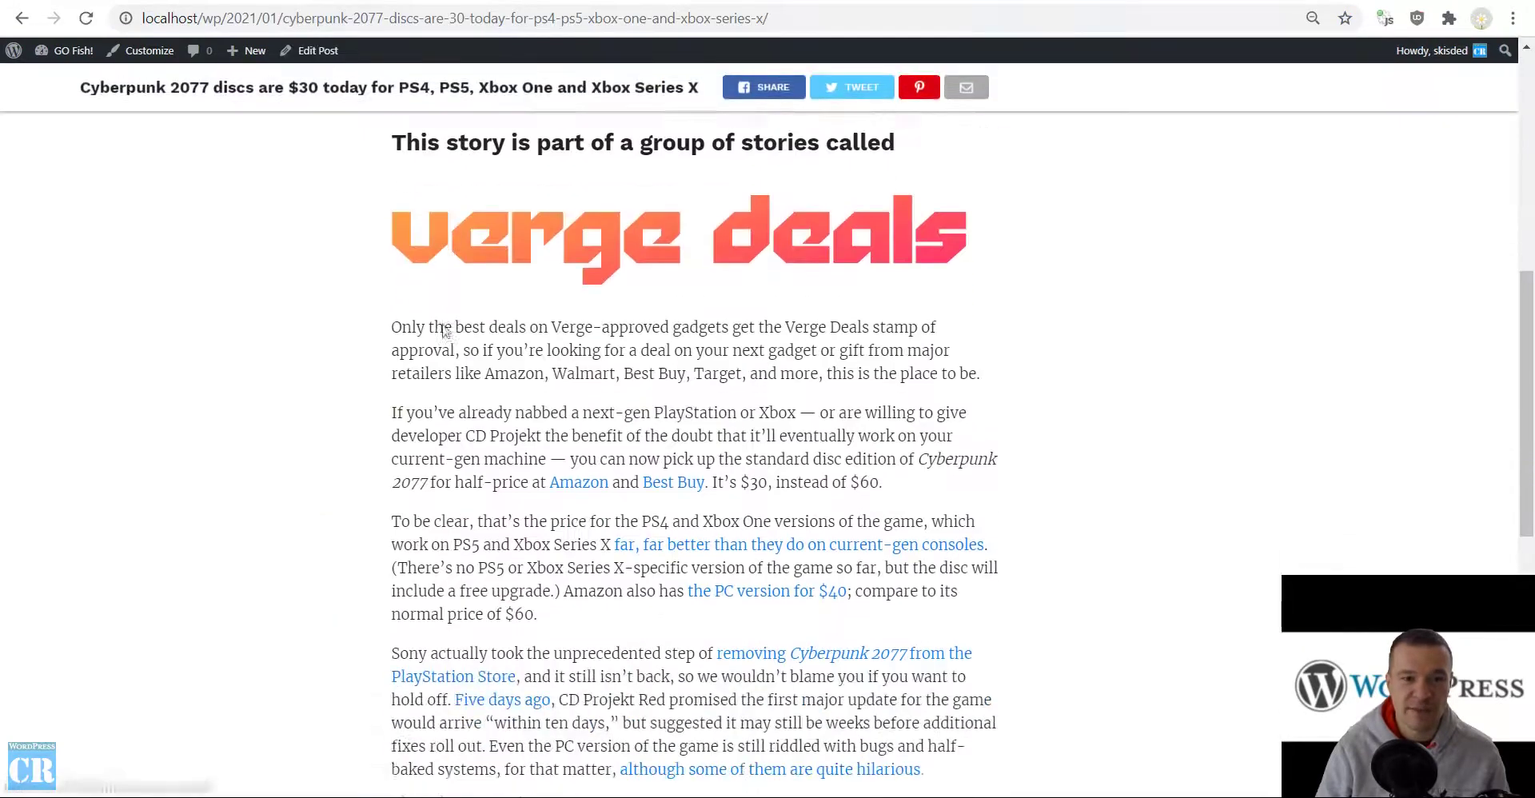
scroll(444, 330, "down", 7)
scroll(383, 387, "up", 13)
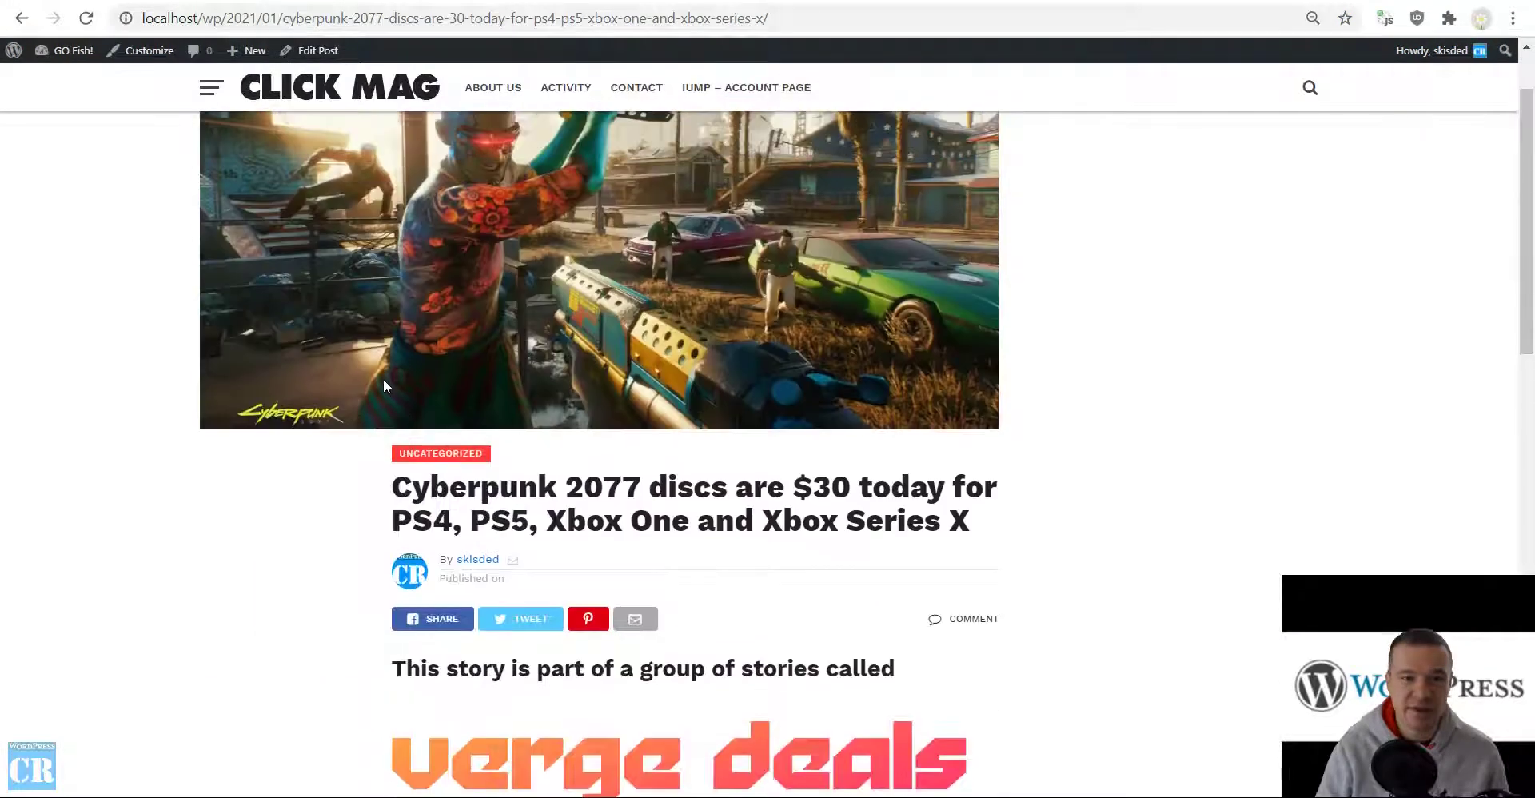
scroll(383, 386, "up", 2)
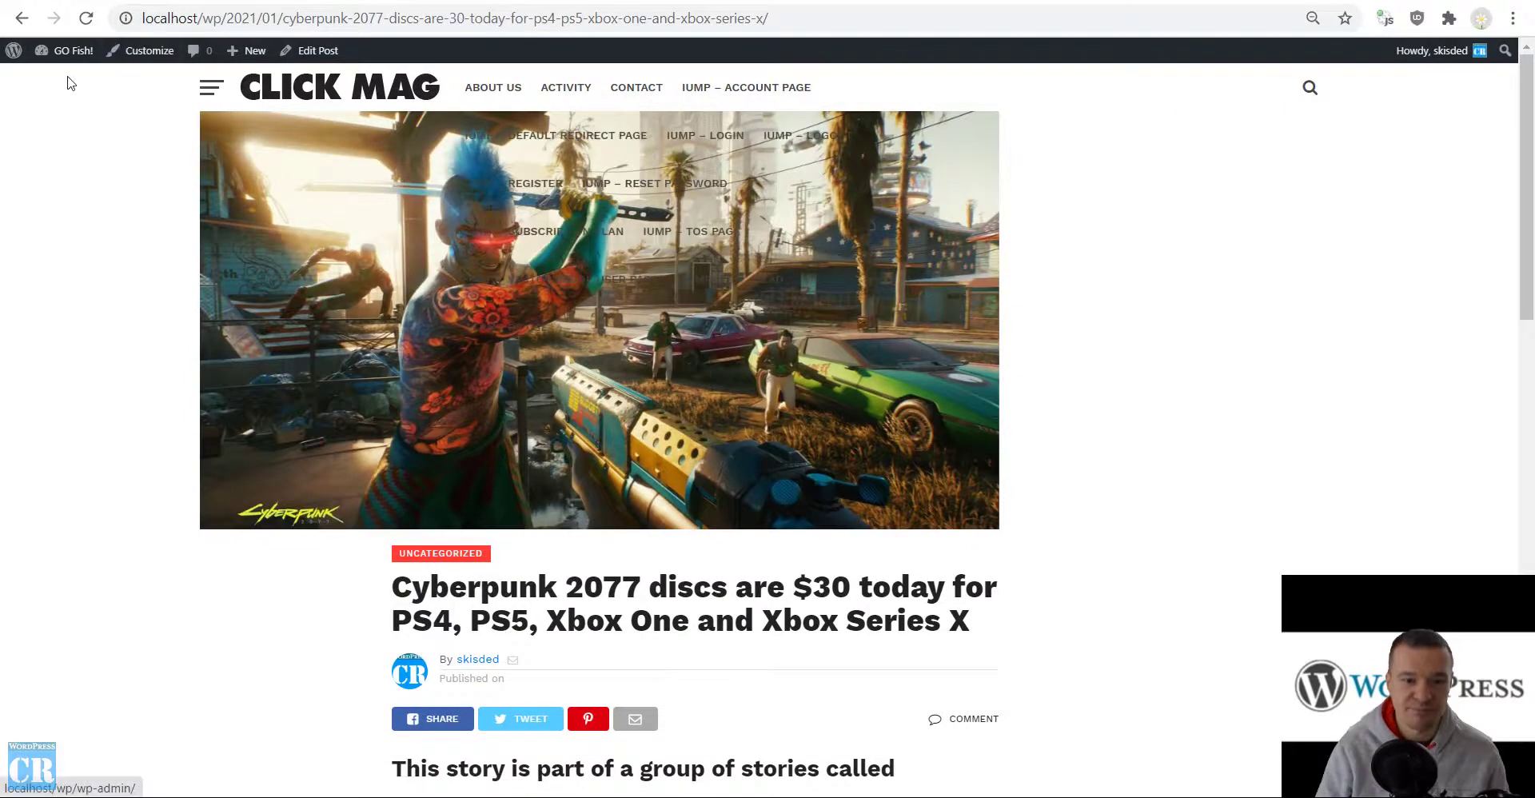
left_click(22, 17)
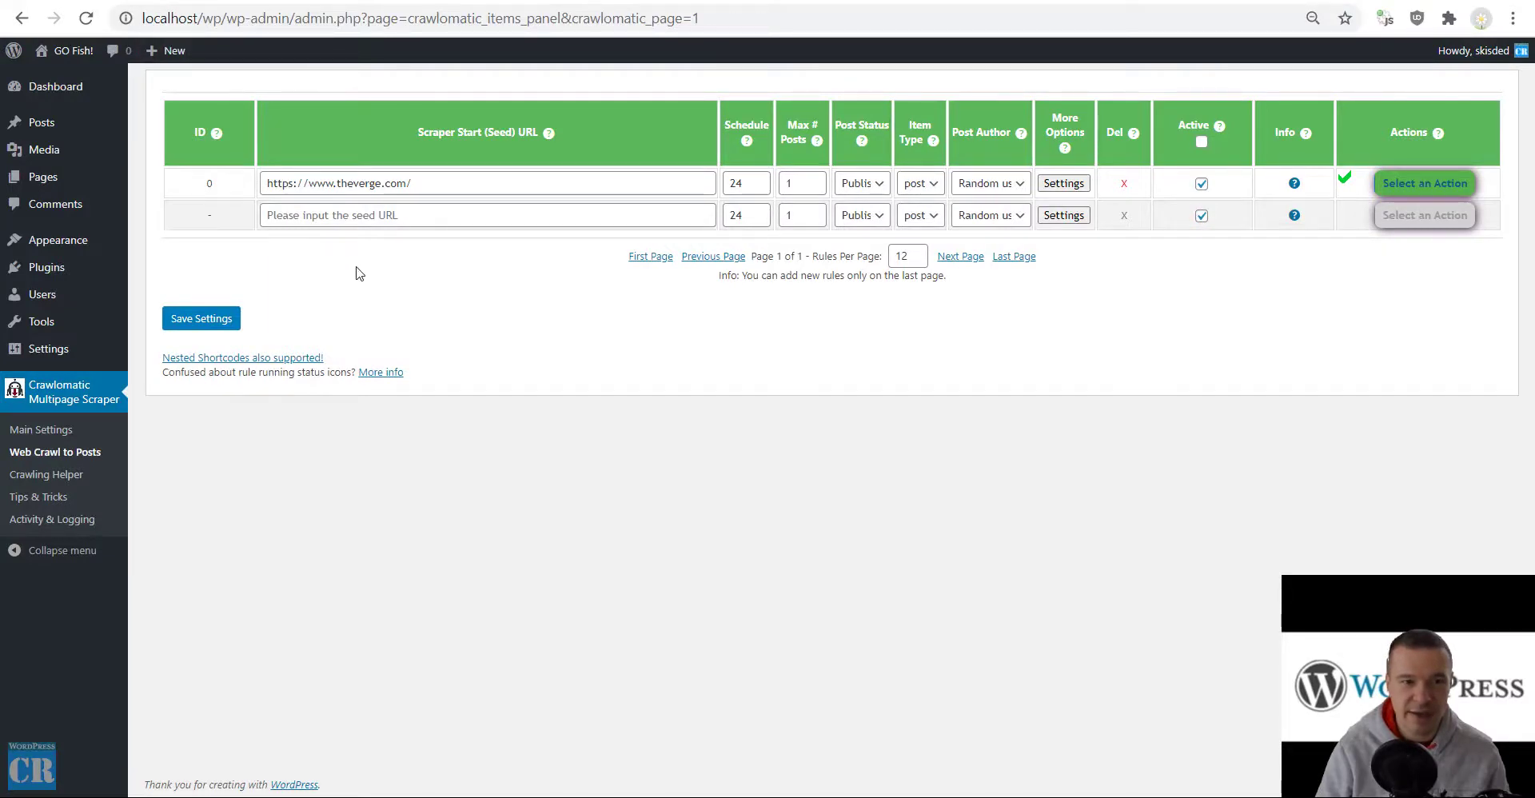
- Search the plugin's main settings for "loggin" and locate the Enable Detailed Logging for Rules option
left_click(53, 434)
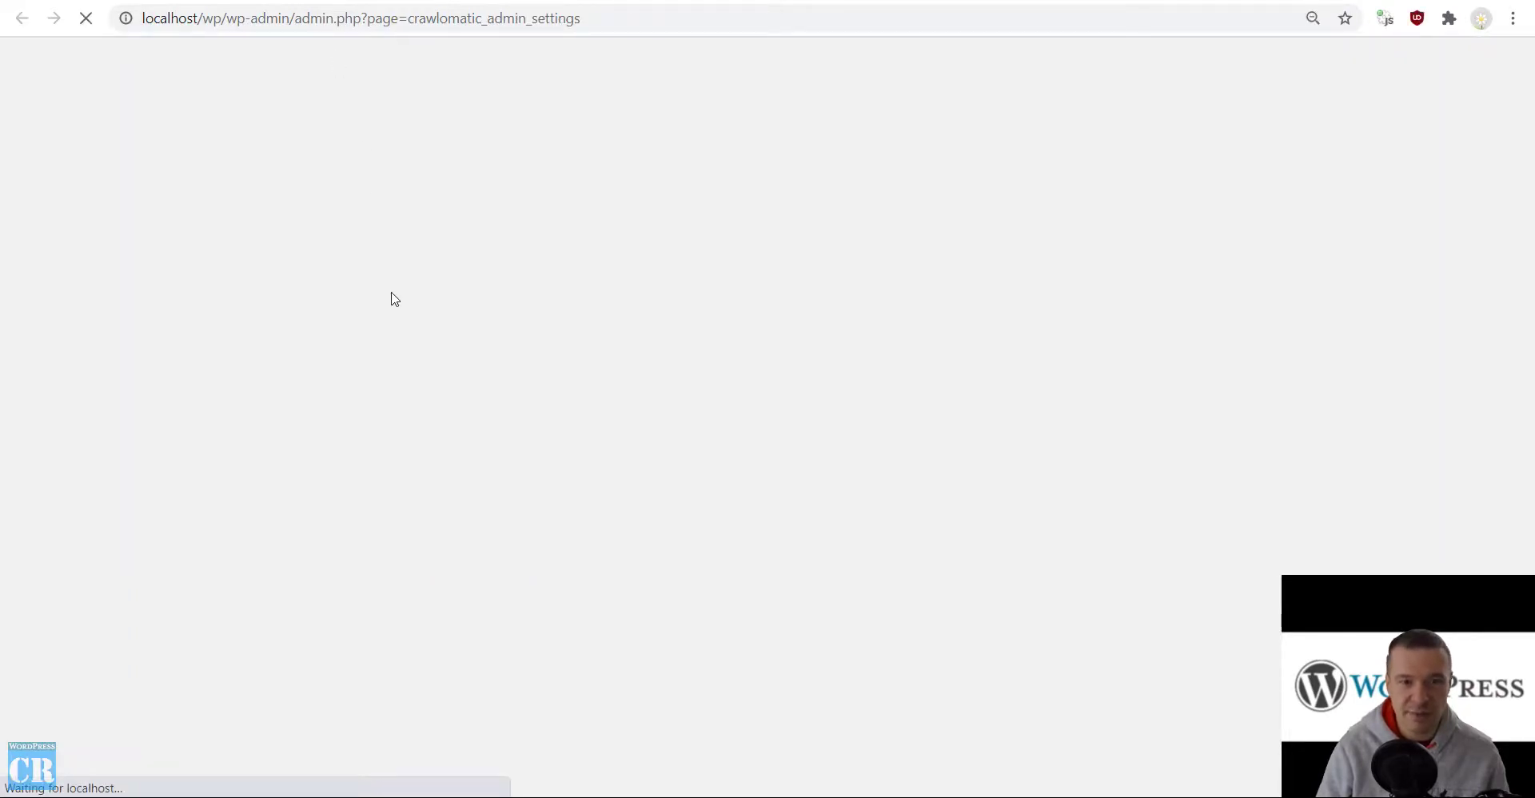
key("ctrl+f")
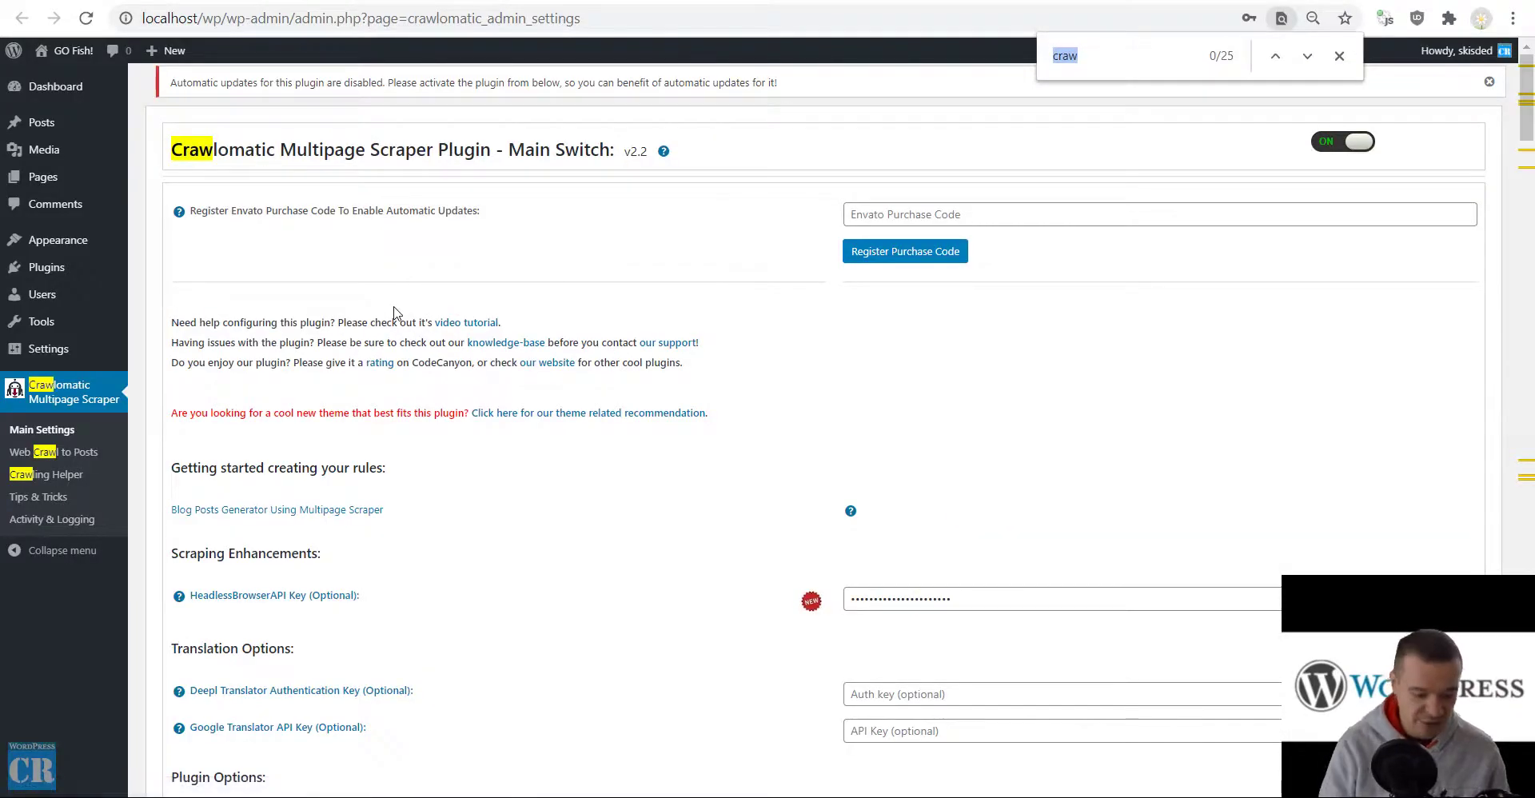
type("loggin")
key("Return")
key("Return")
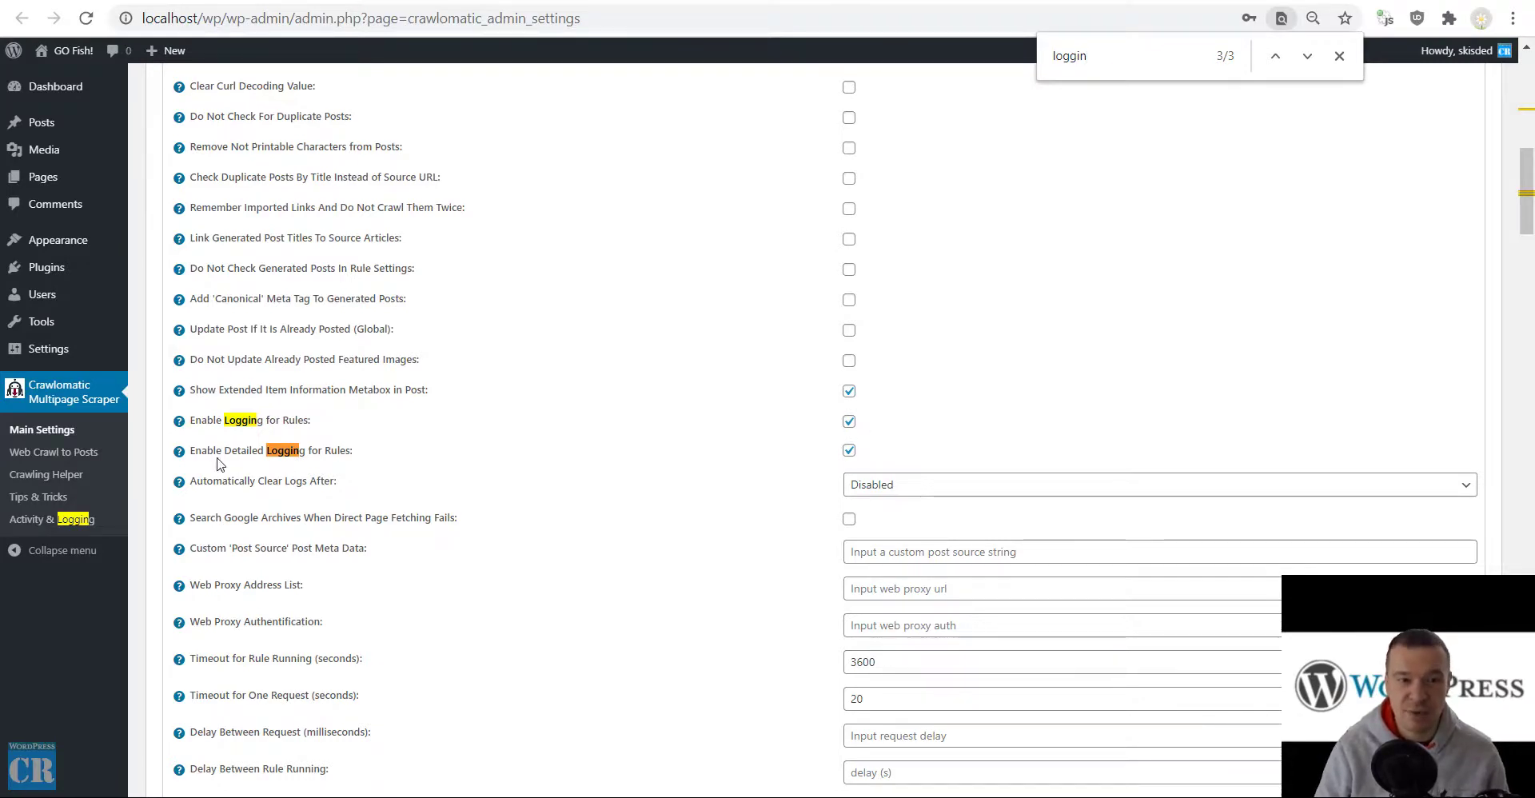
left_click_drag(190, 450, 347, 450)
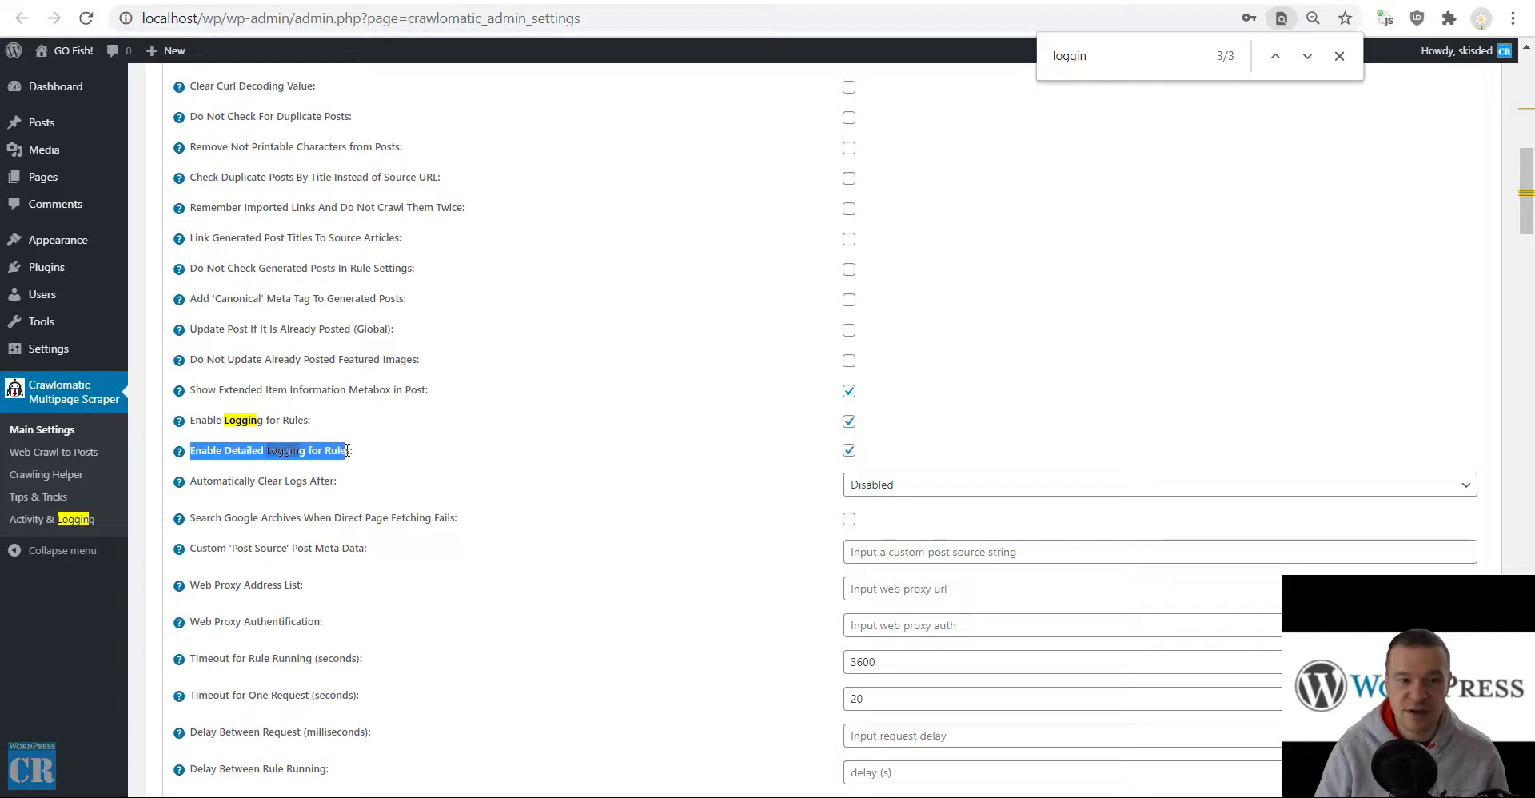
key("ctrl+f")
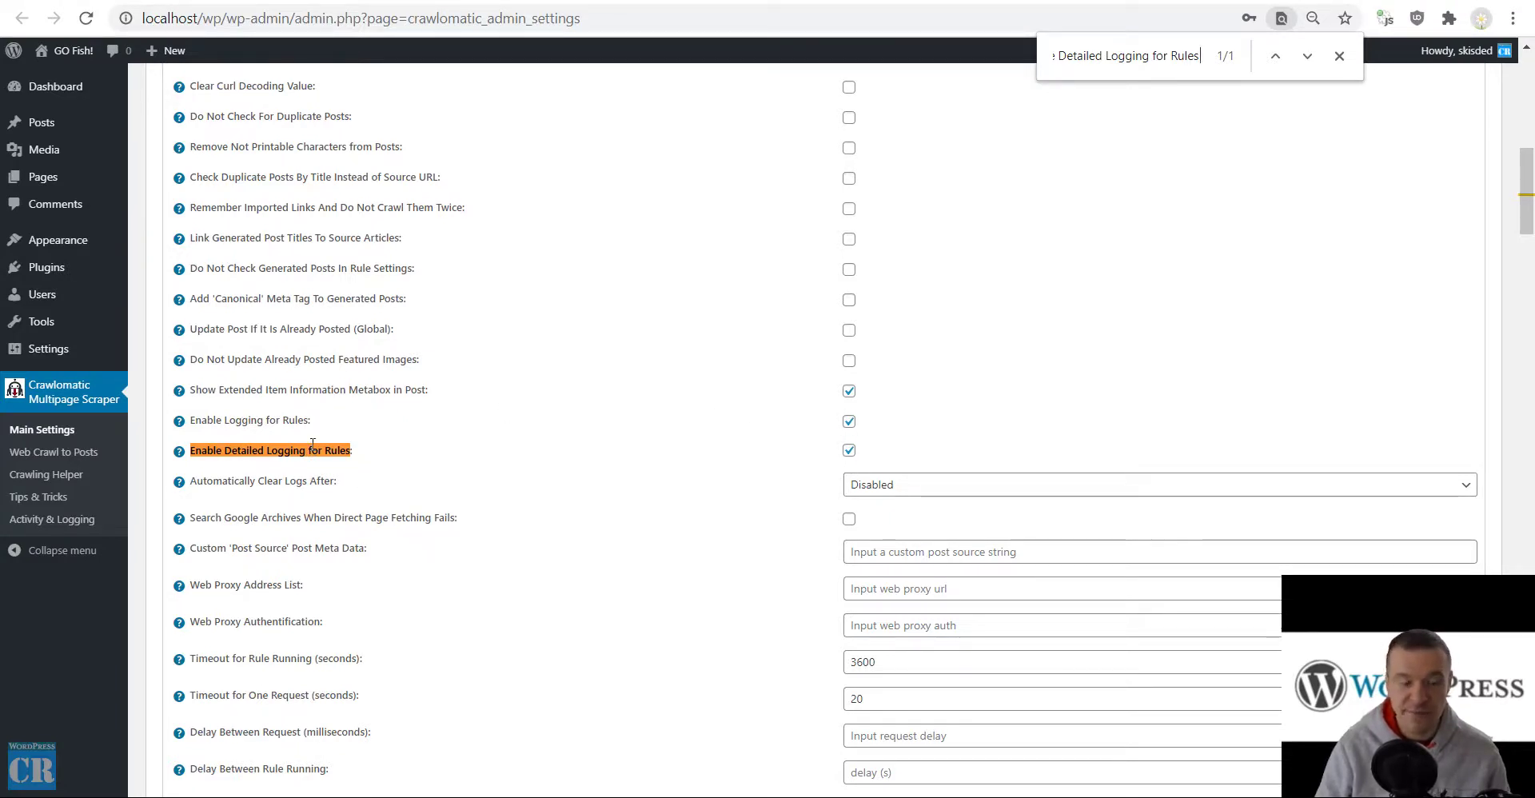
- Open the plugin's activity log and examine the entries about processing and skipping the seed page
left_click(26, 523)
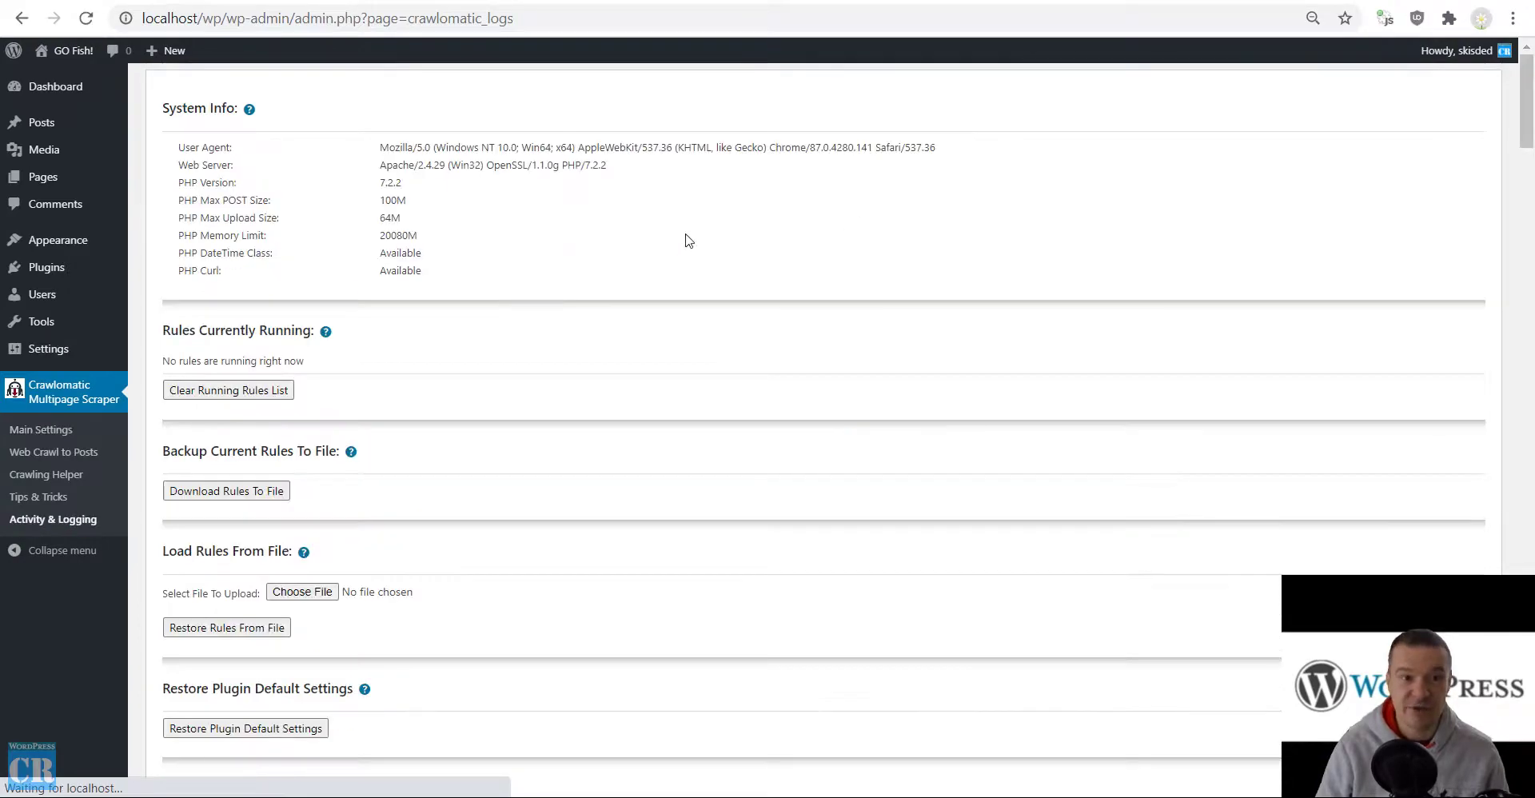
scroll(974, 257, "down", 8)
scroll(974, 257, "down", 4)
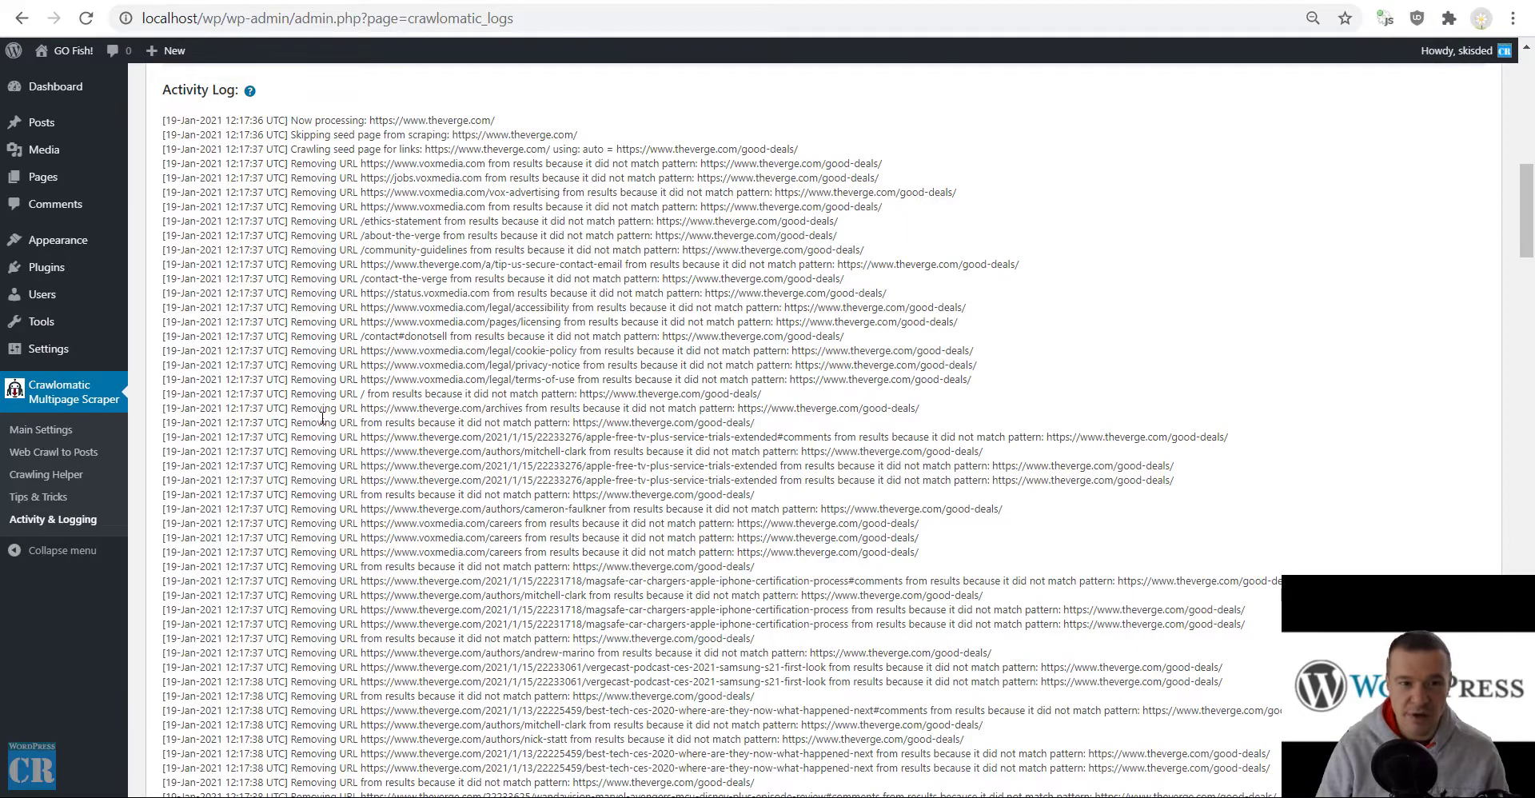
scroll(322, 417, "down", 3)
scroll(312, 360, "up", 6)
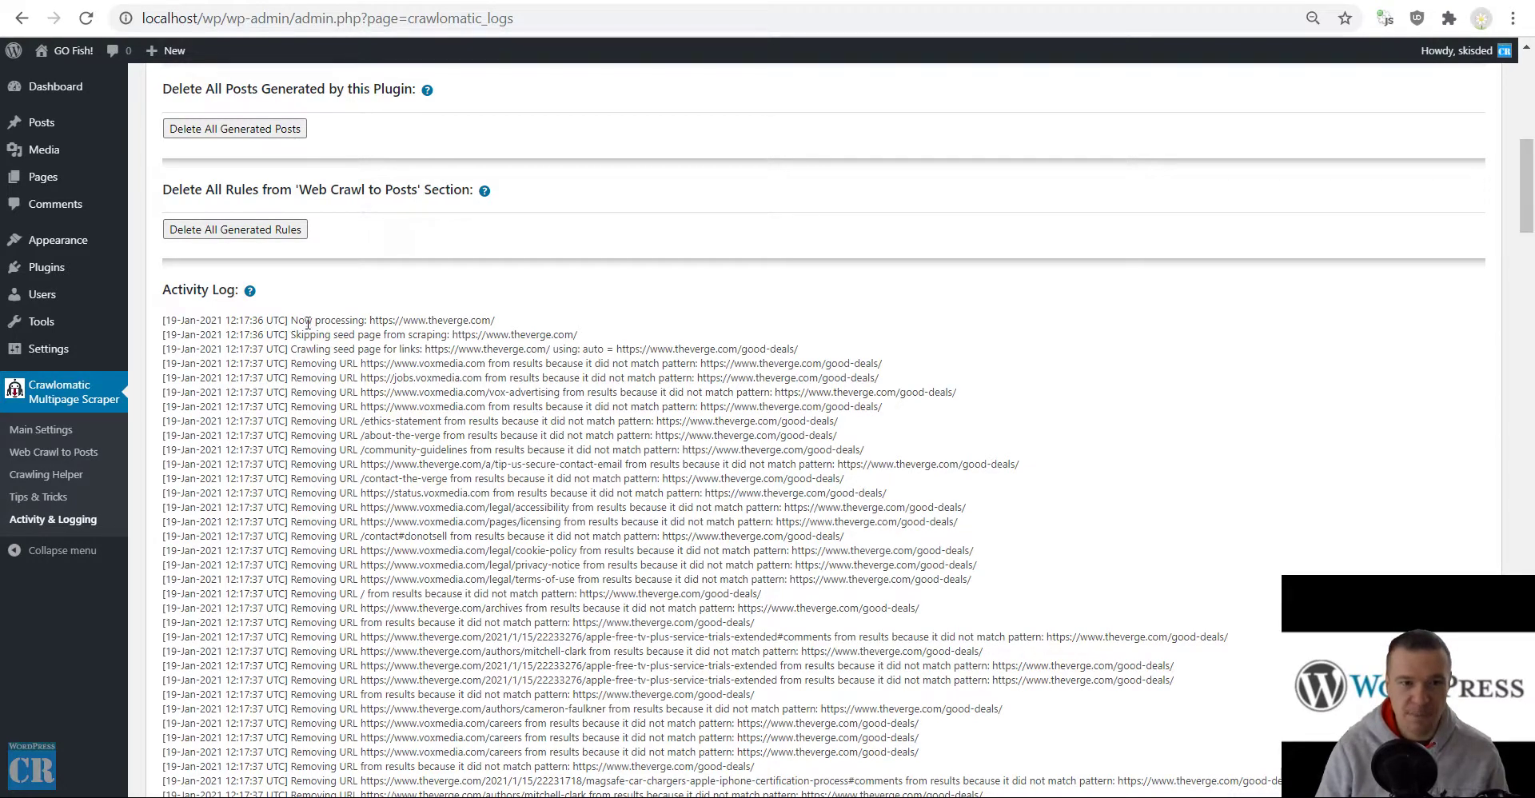
left_click_drag(293, 318, 498, 320)
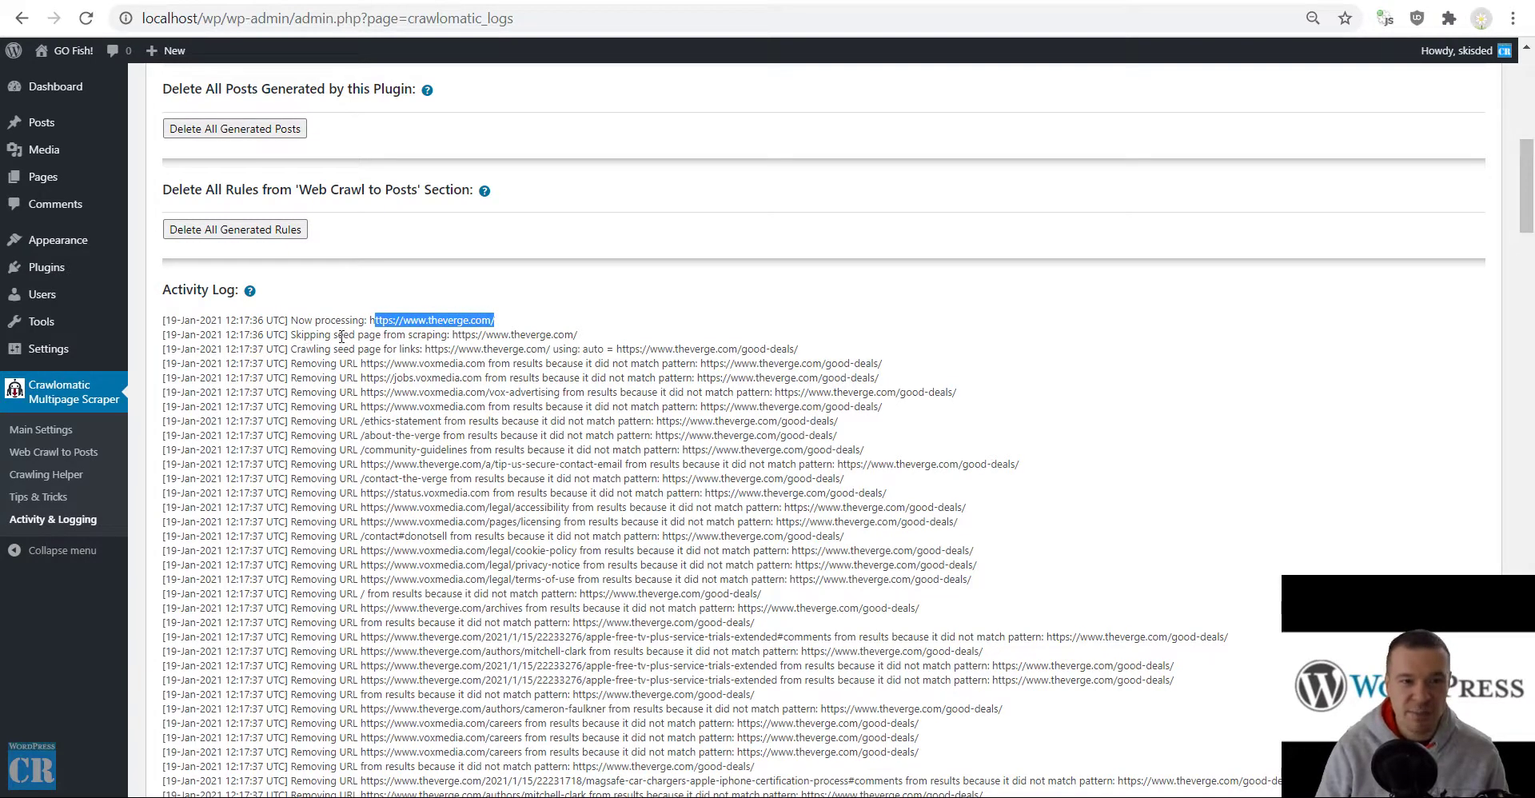
left_click_drag(325, 335, 375, 335)
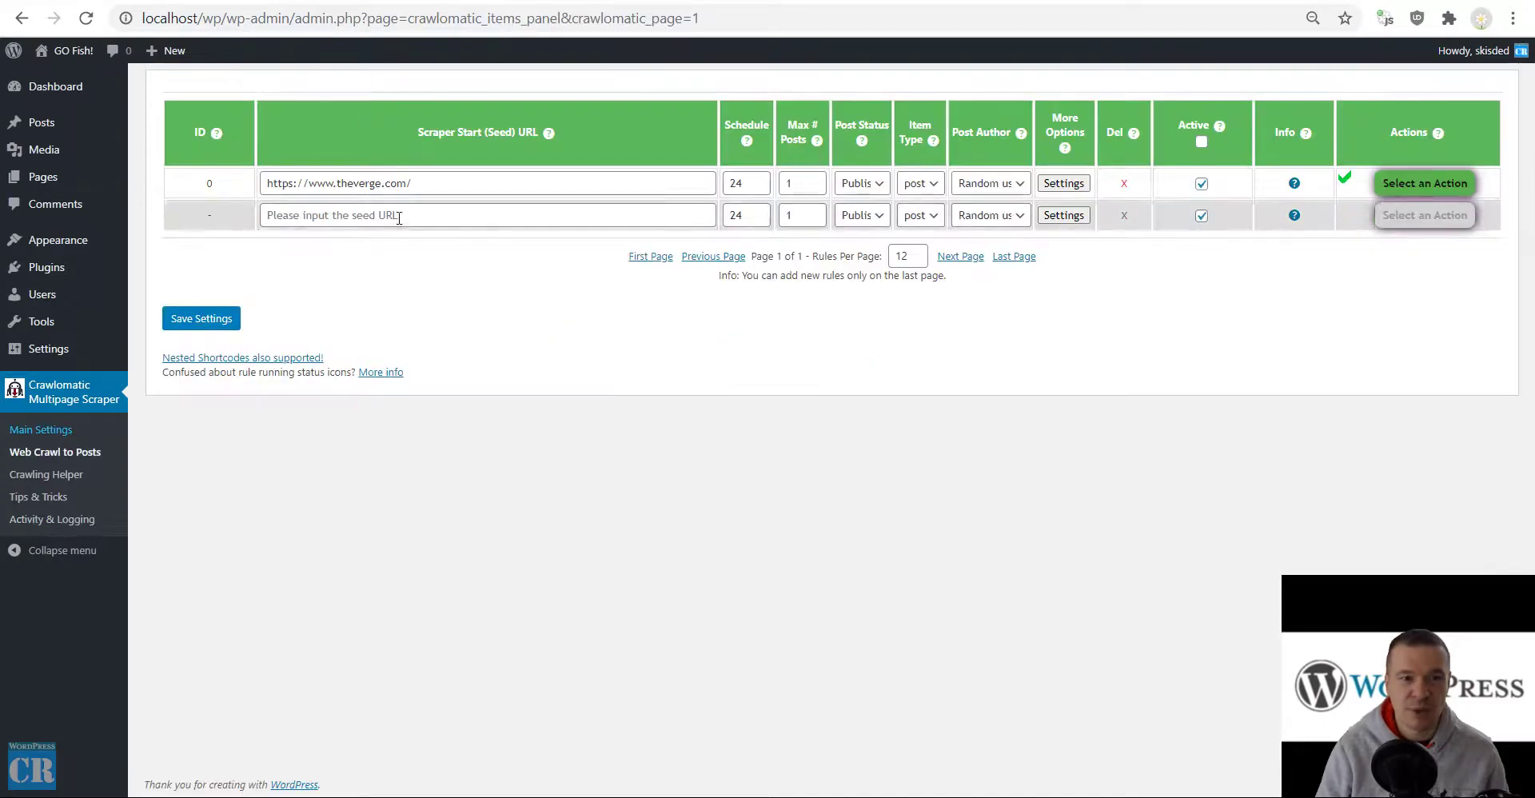
- Compare the rule's advanced settings with the log entries on crawling the seed page for links and removing URLs
left_click(1063, 186)
scroll(657, 423, "down", 3)
scroll(657, 422, "down", 5)
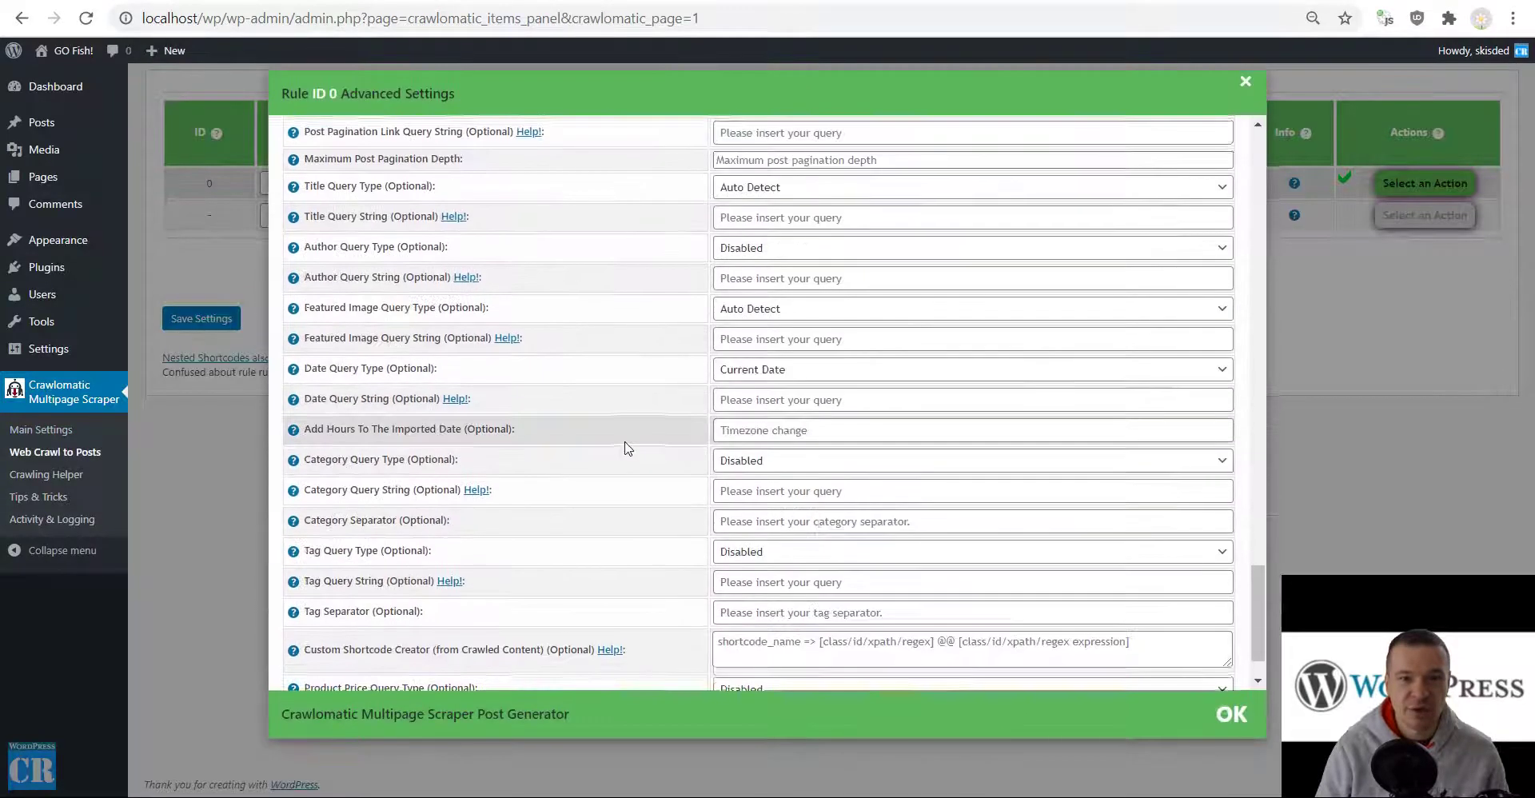
scroll(624, 432, "up", 10)
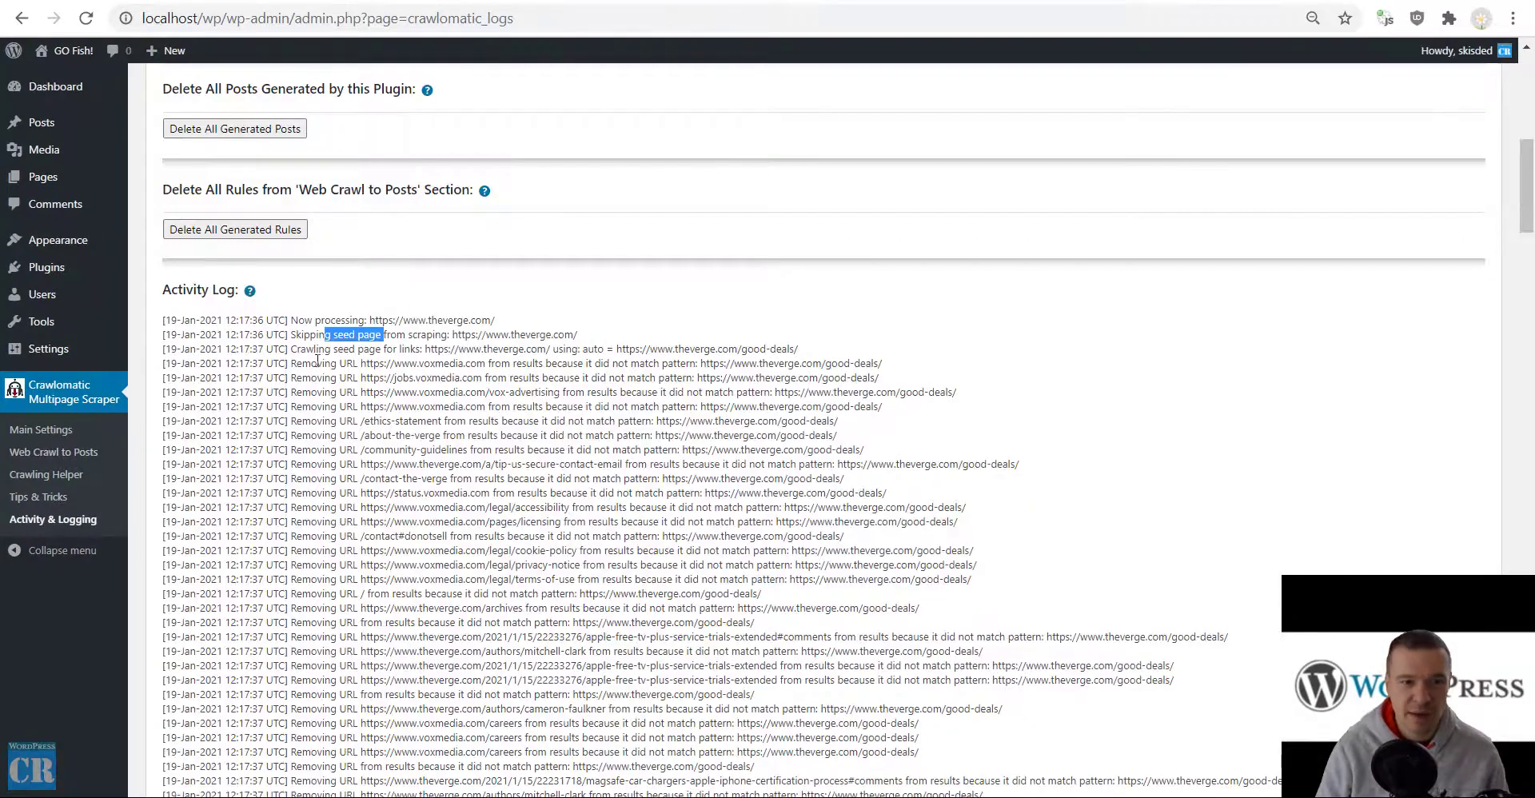
left_click_drag(304, 350, 417, 352)
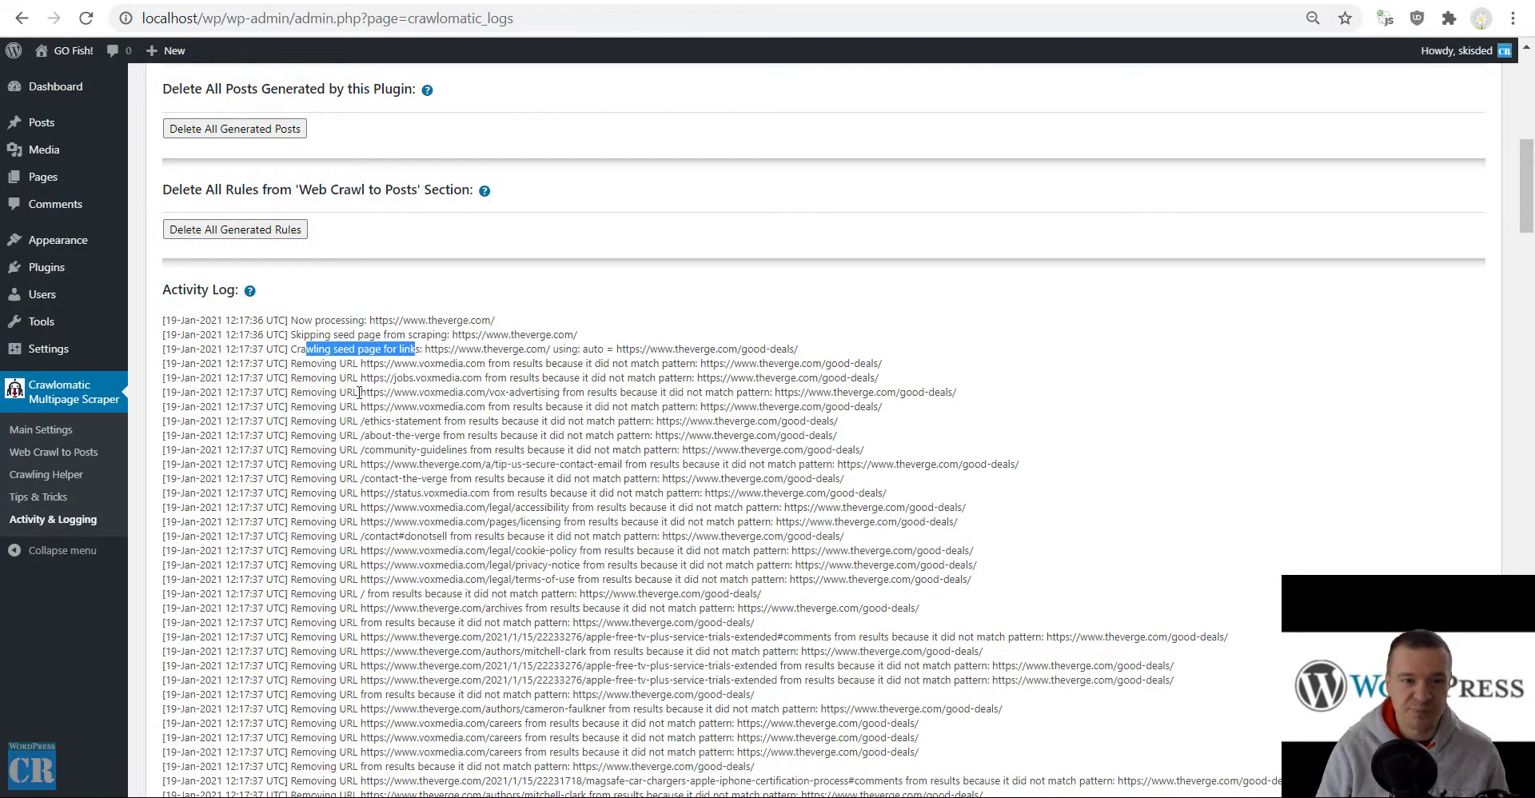
left_click_drag(311, 364, 362, 364)
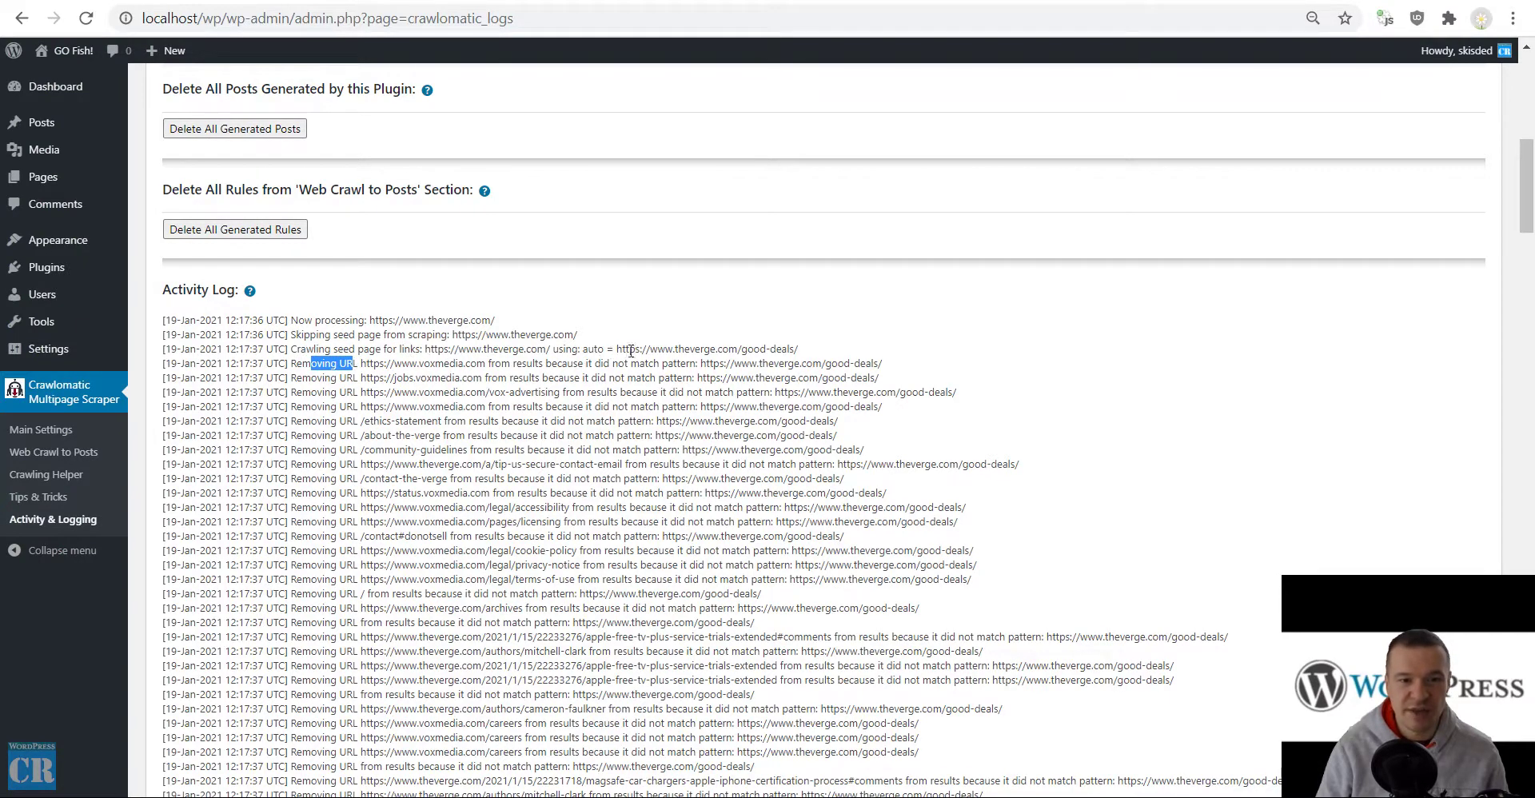
- Examine the activity log's good-deals query pattern and the entries on URLs removed for not matching it
left_click_drag(617, 352, 814, 358)
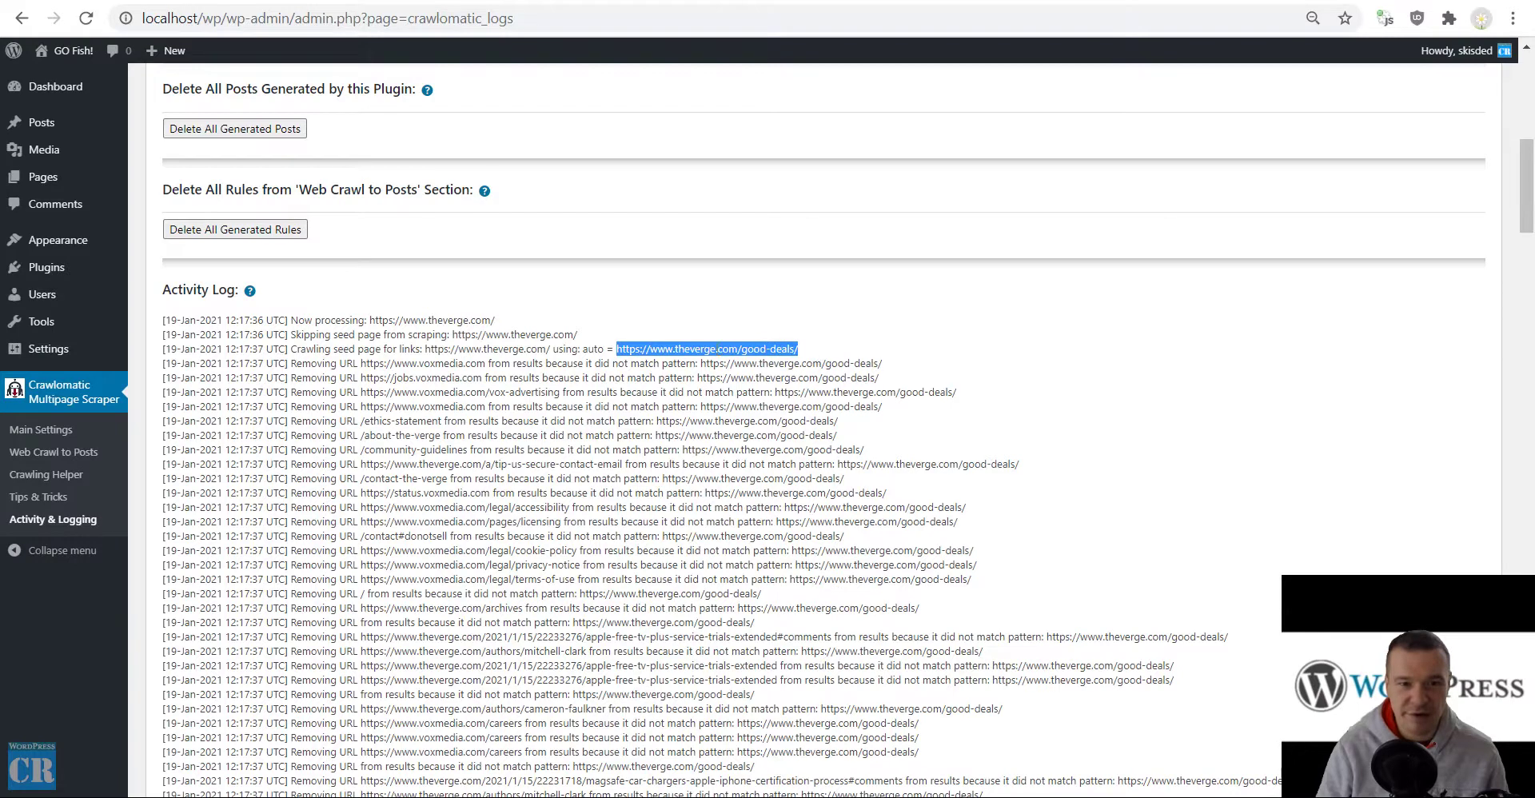
left_click_drag(374, 364, 482, 377)
left_click(386, 389)
left_click_drag(386, 391, 477, 392)
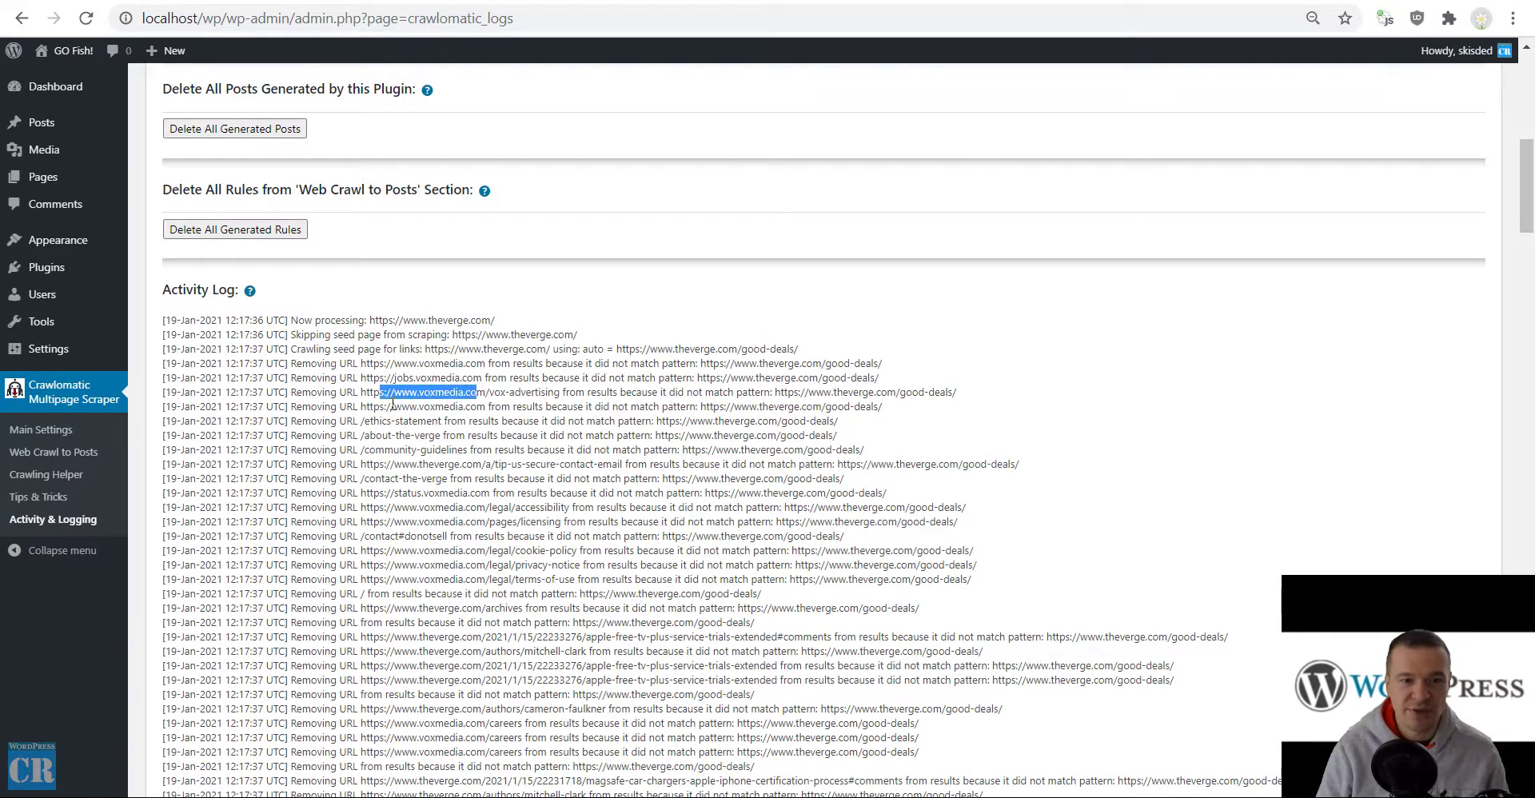
scroll(361, 409, "down", 10)
scroll(361, 409, "down", 20)
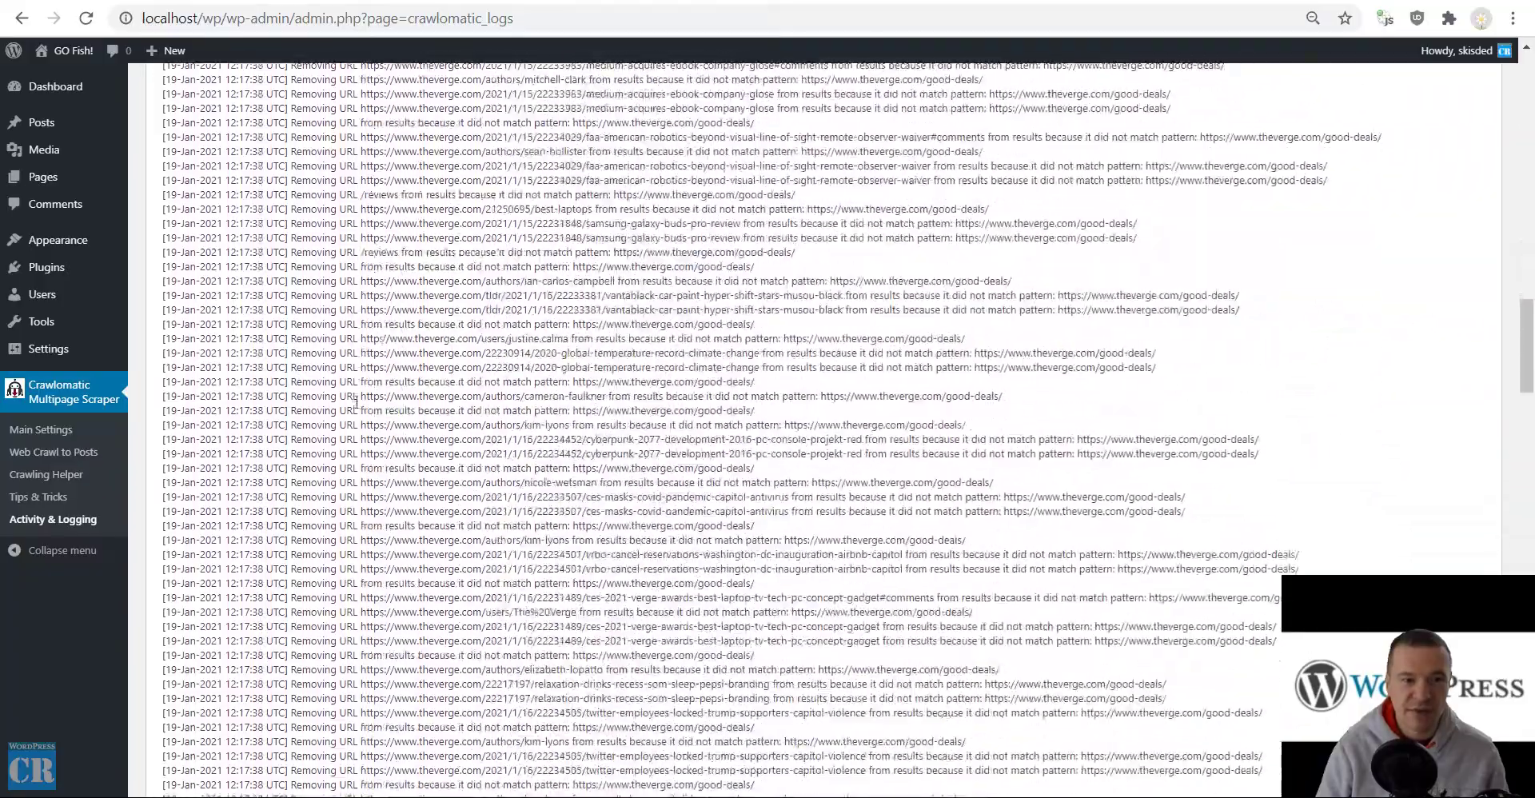
scroll(356, 398, "down", 15)
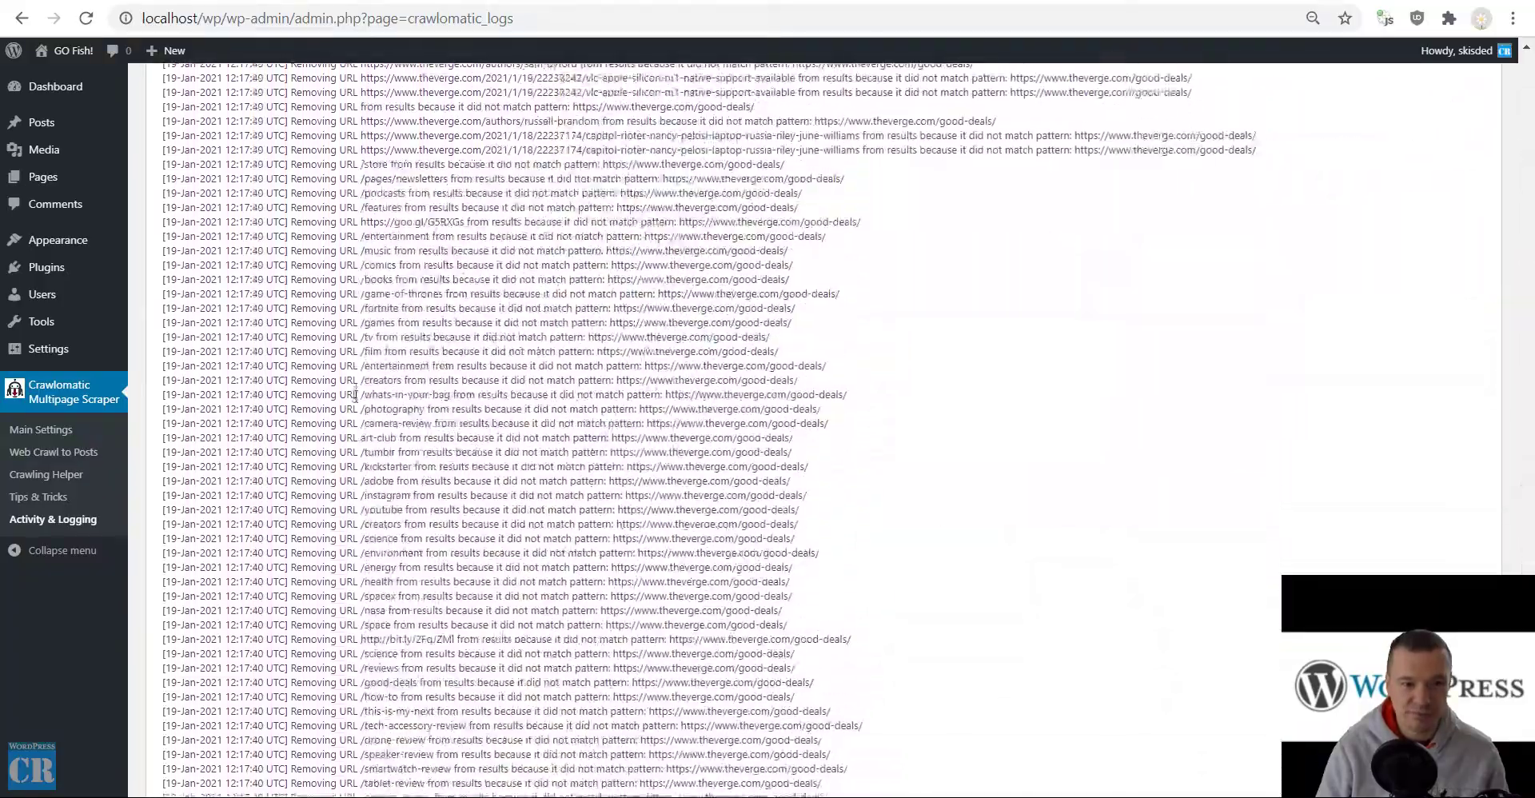
scroll(373, 284, "down", 5)
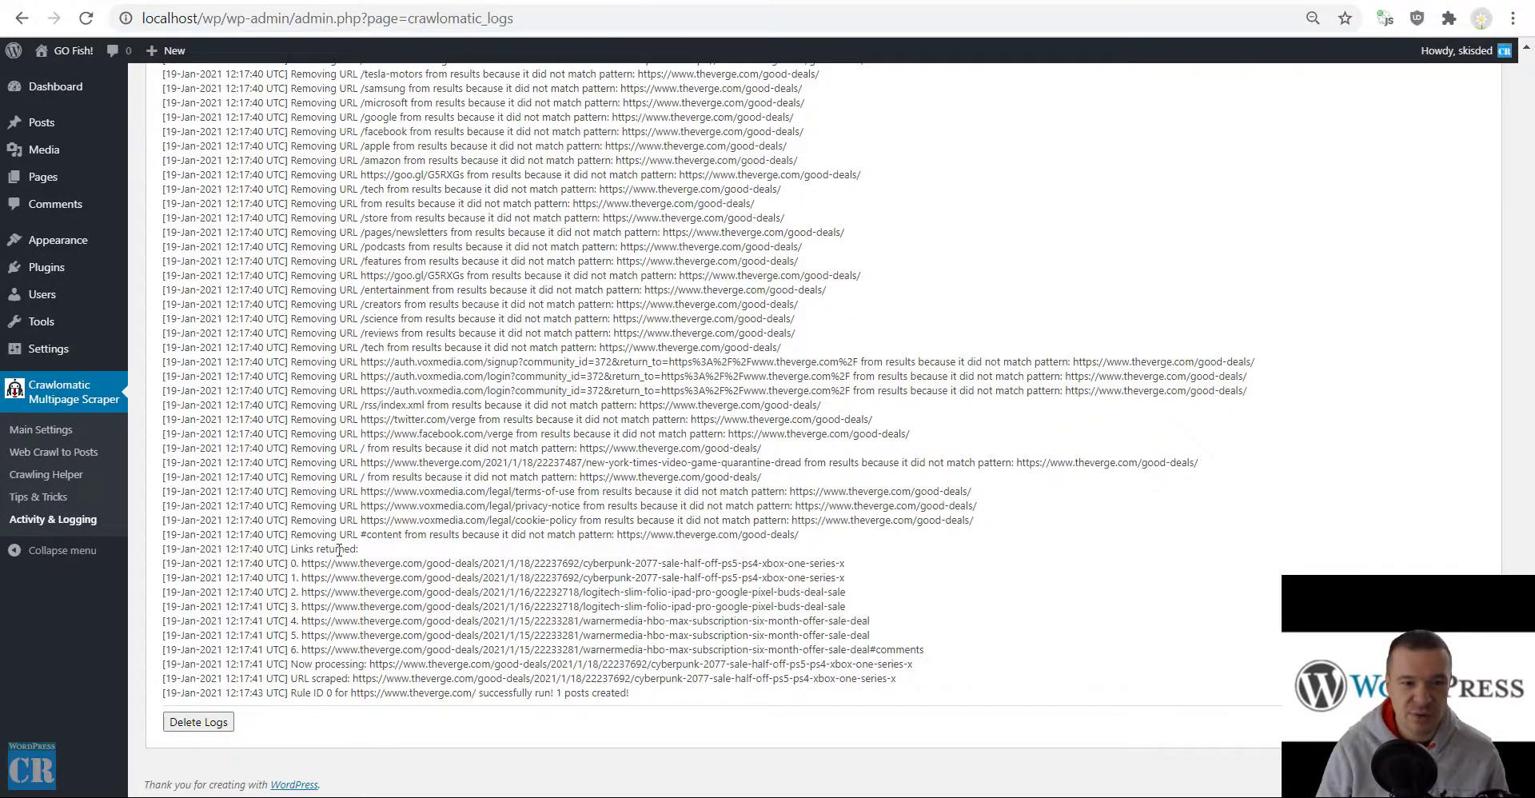
- Examine the log's returned good-deals links and the entries on processing and scraping the Cyberpunk 2077 sale article
left_click_drag(306, 563, 946, 654)
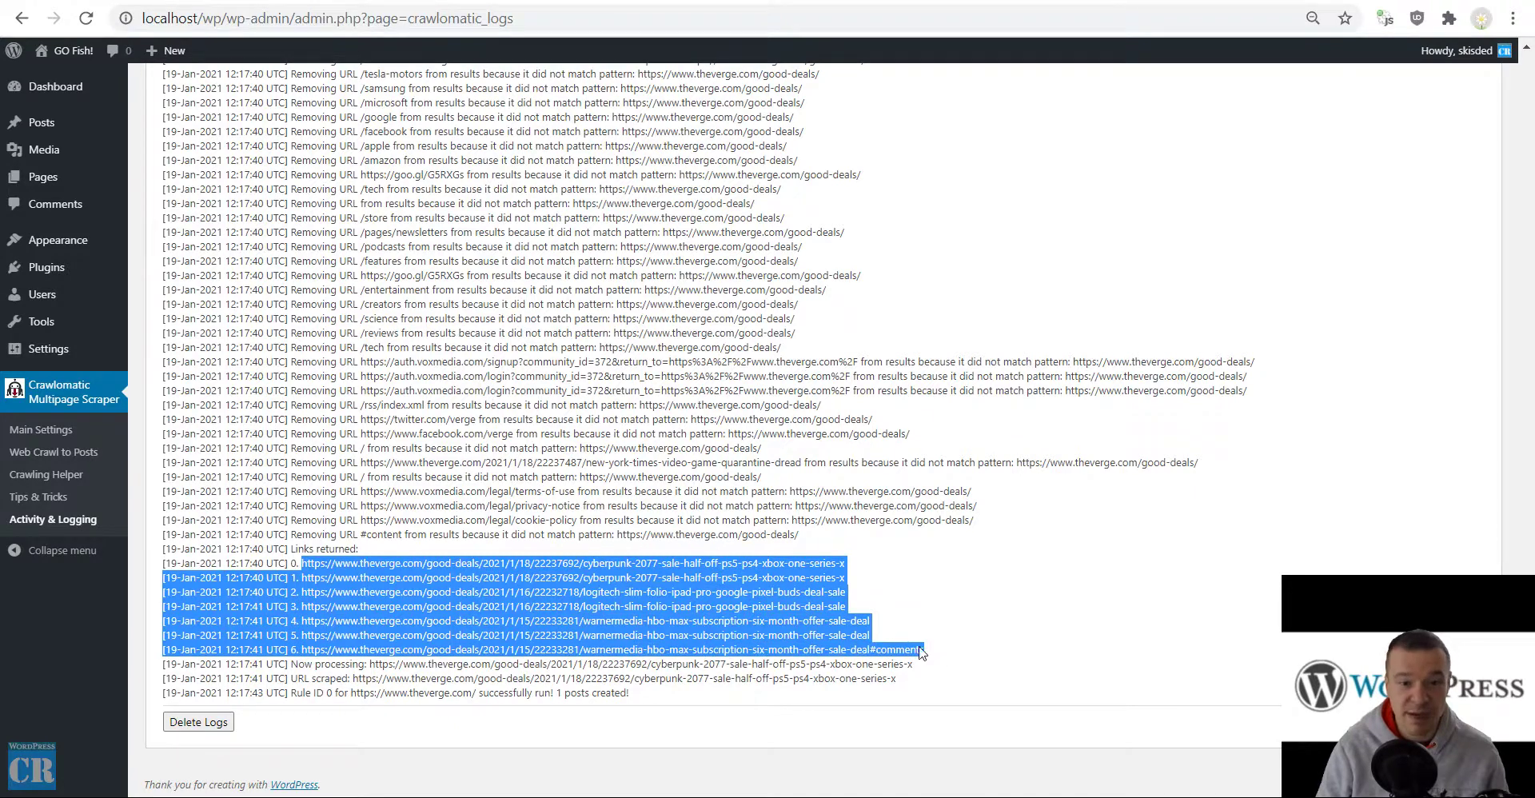
left_click(488, 563)
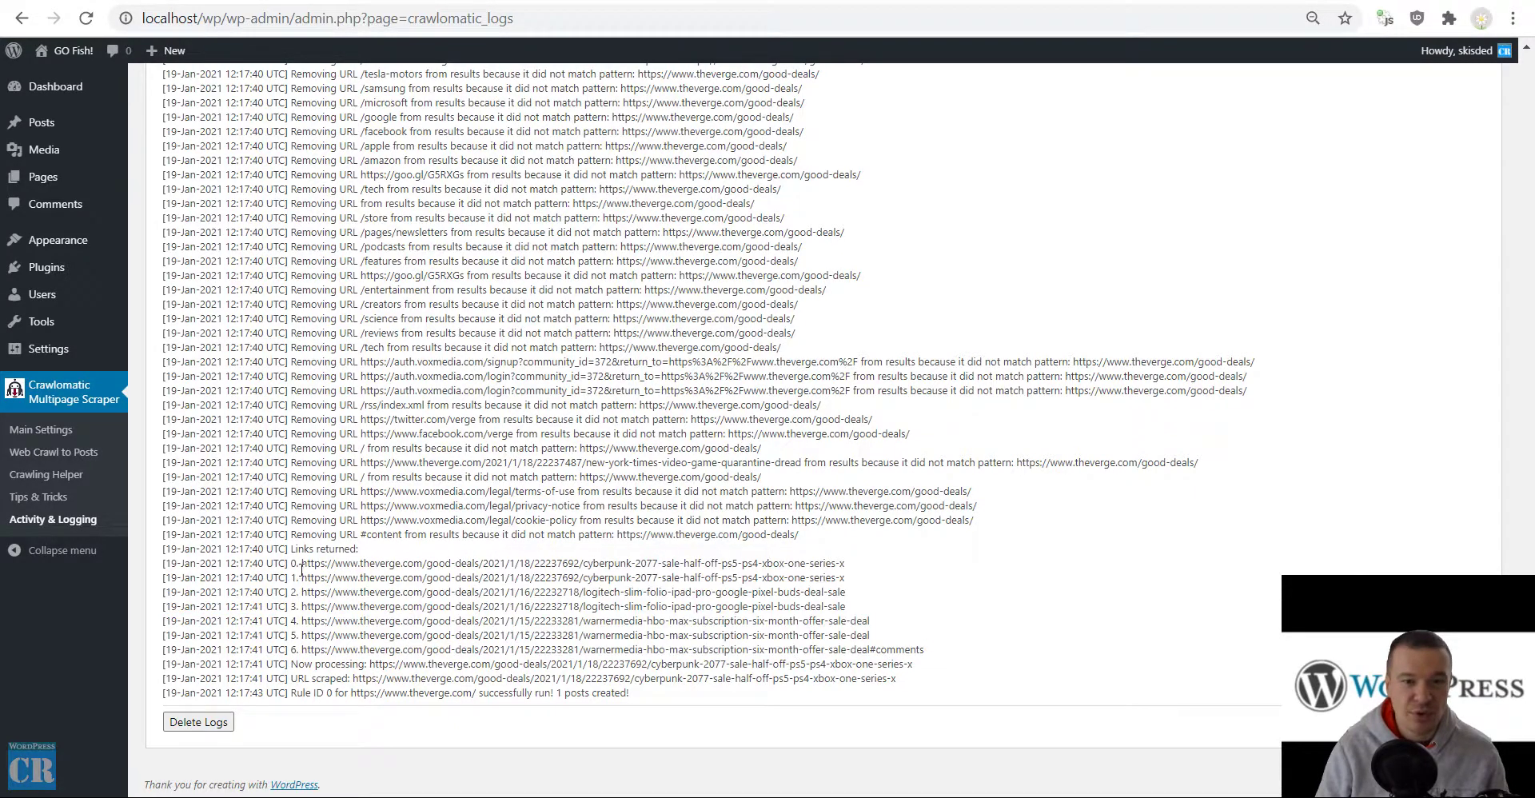
left_click_drag(319, 564, 861, 567)
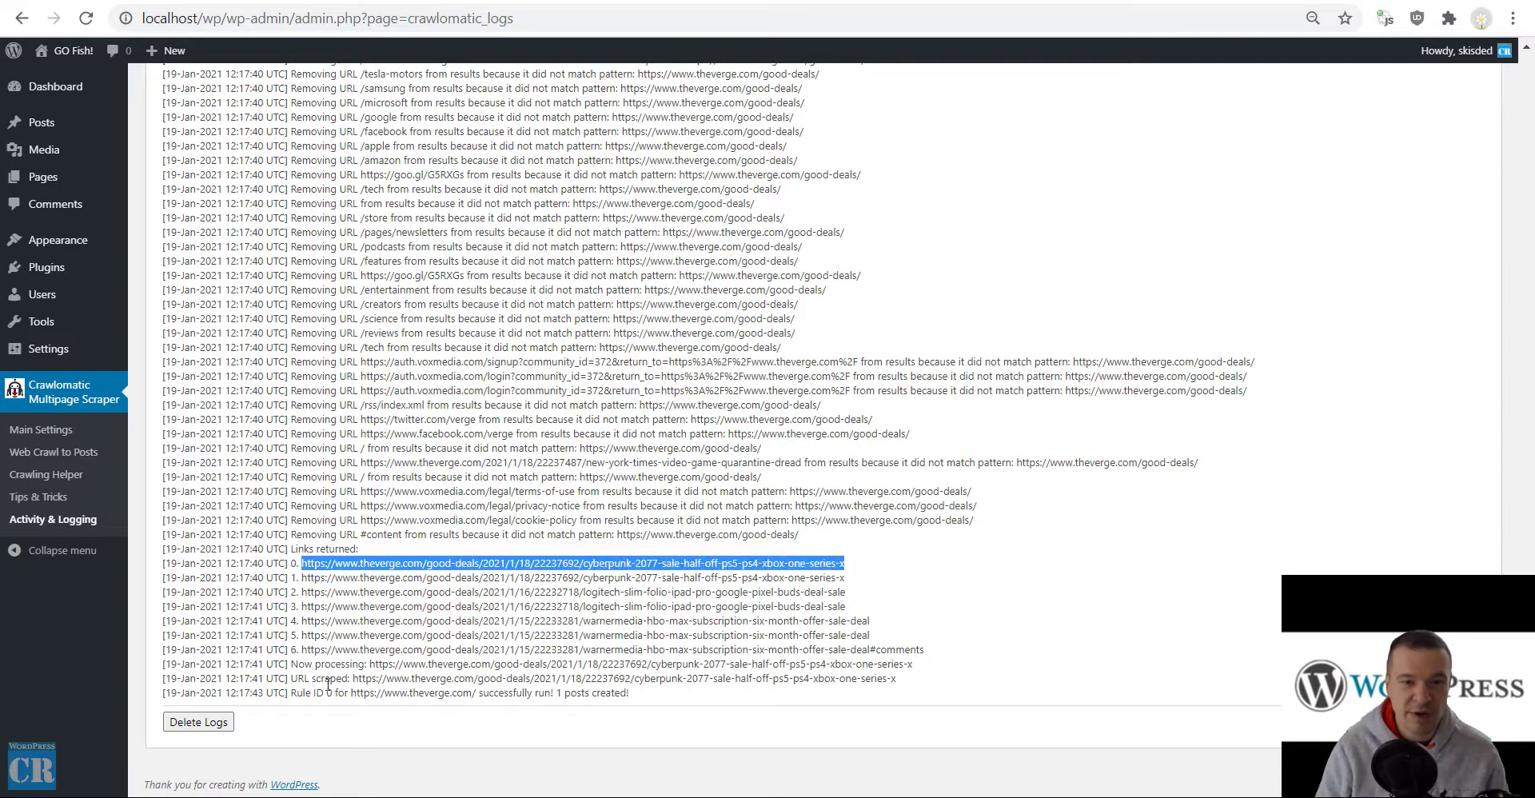
left_click_drag(370, 663, 941, 671)
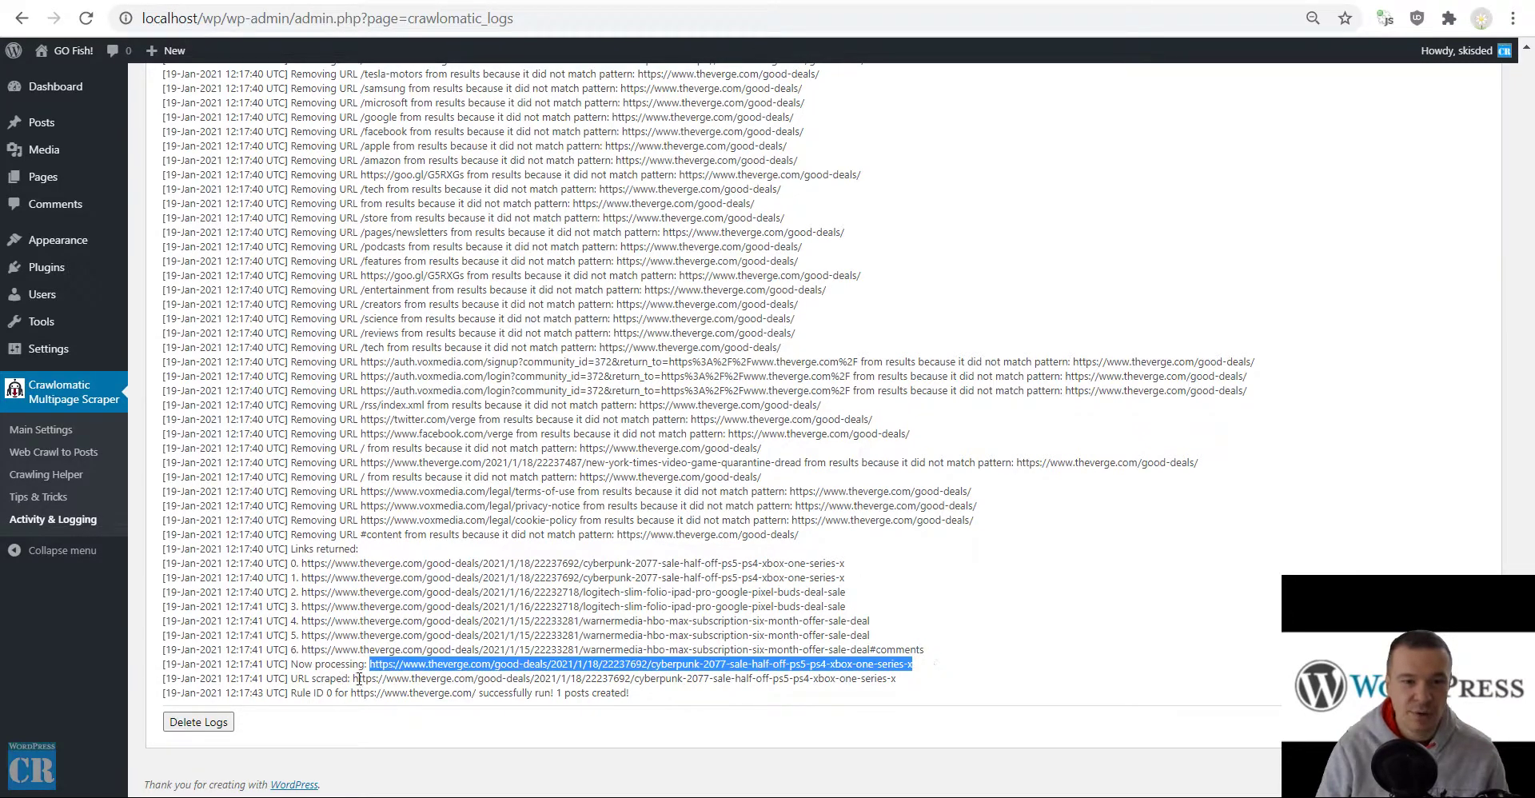
left_click_drag(353, 679, 937, 682)
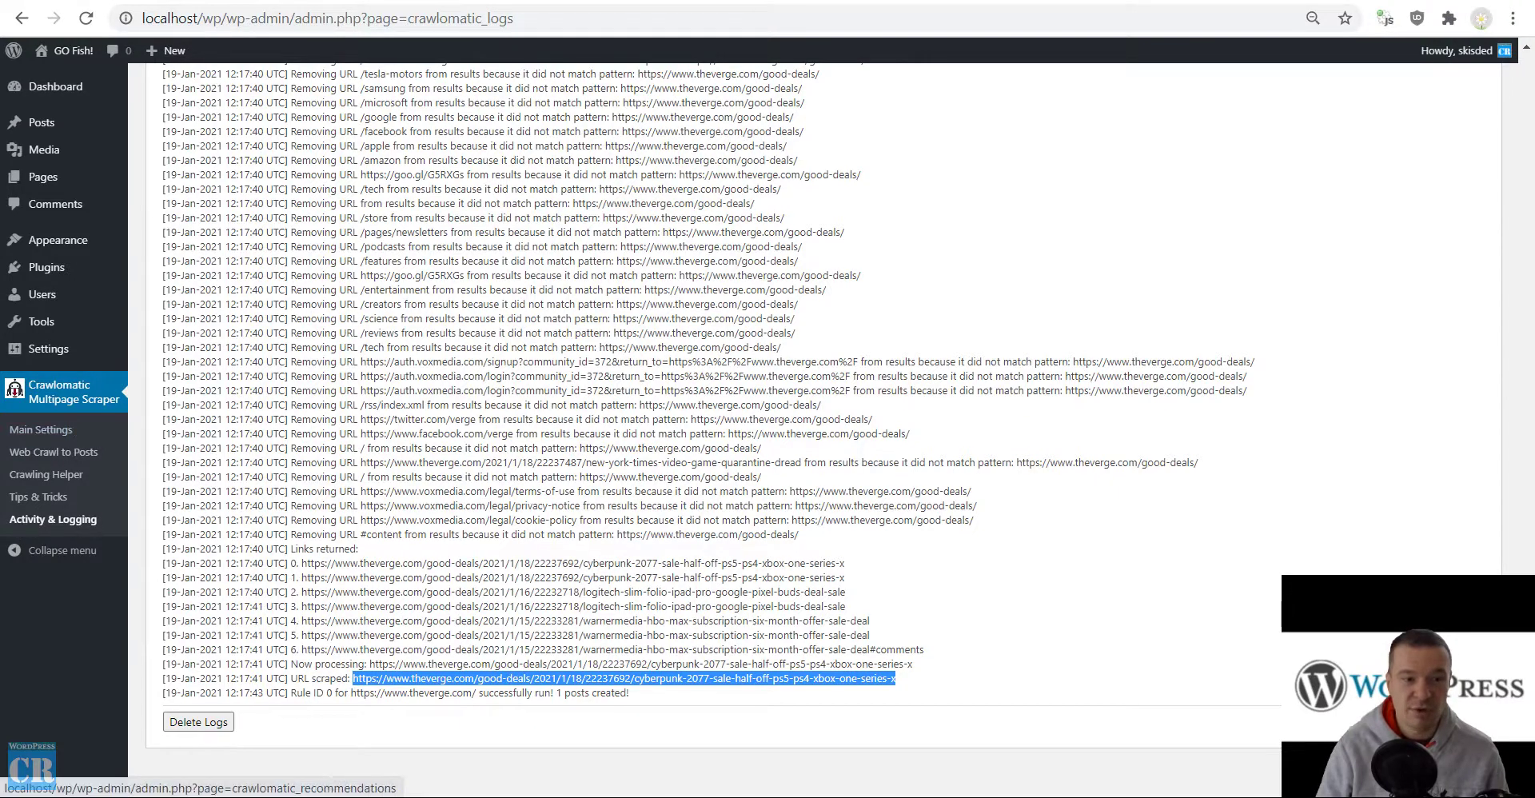
right_click(22, 17)
left_click(88, 31)
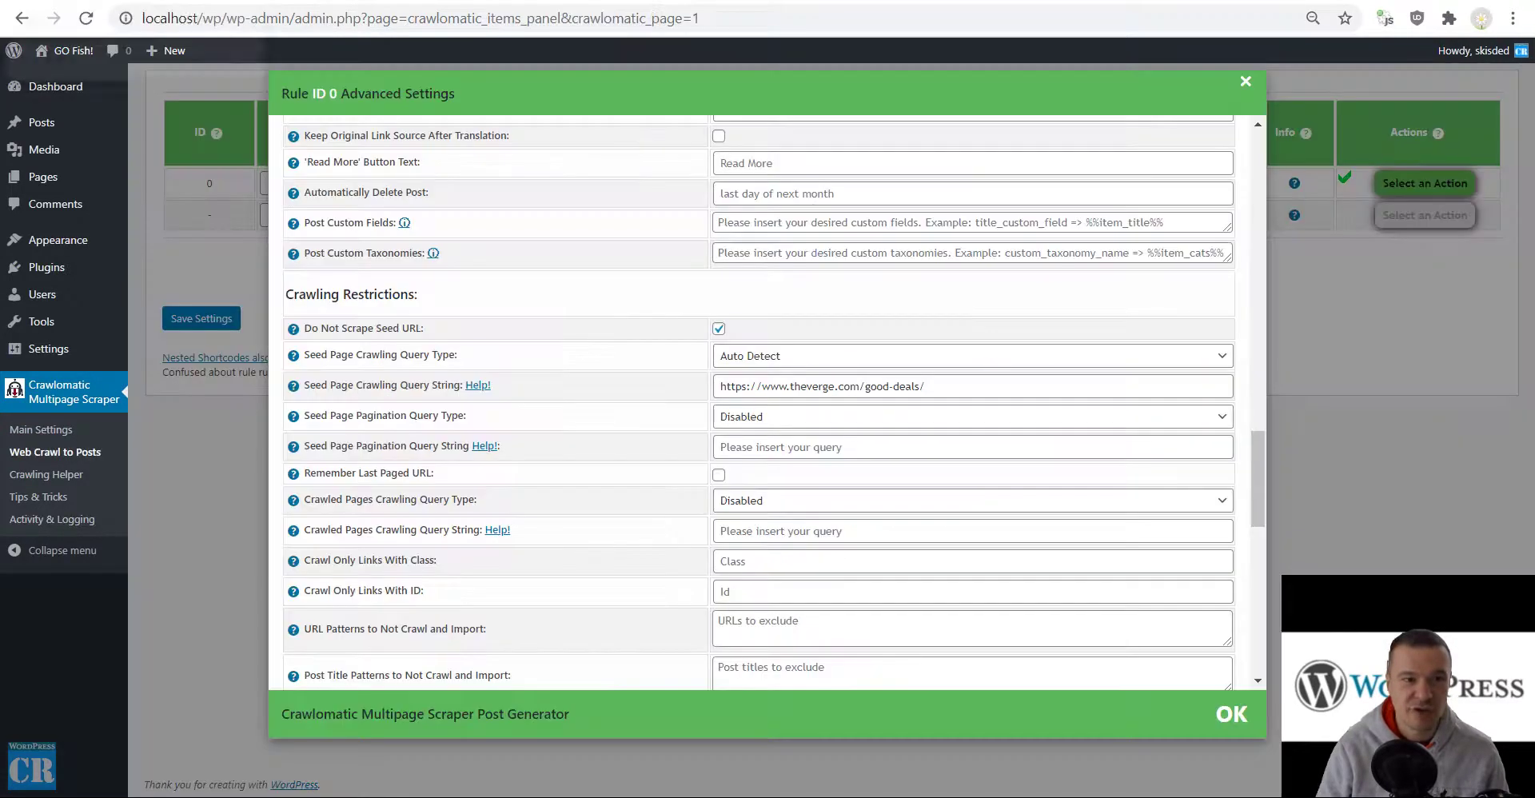
left_click(213, 258)
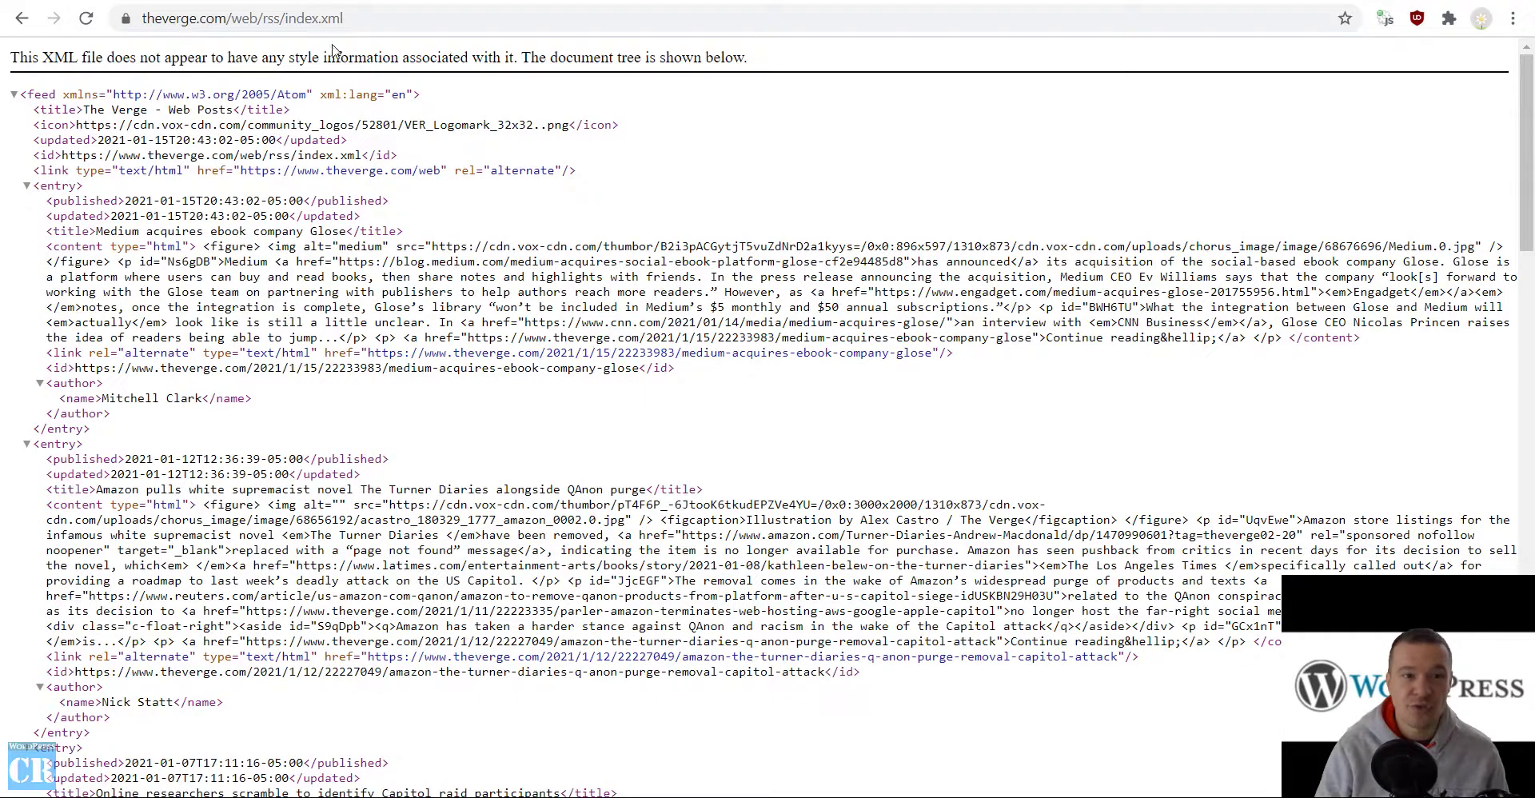
left_click(342, 19)
key("ctrl+c")
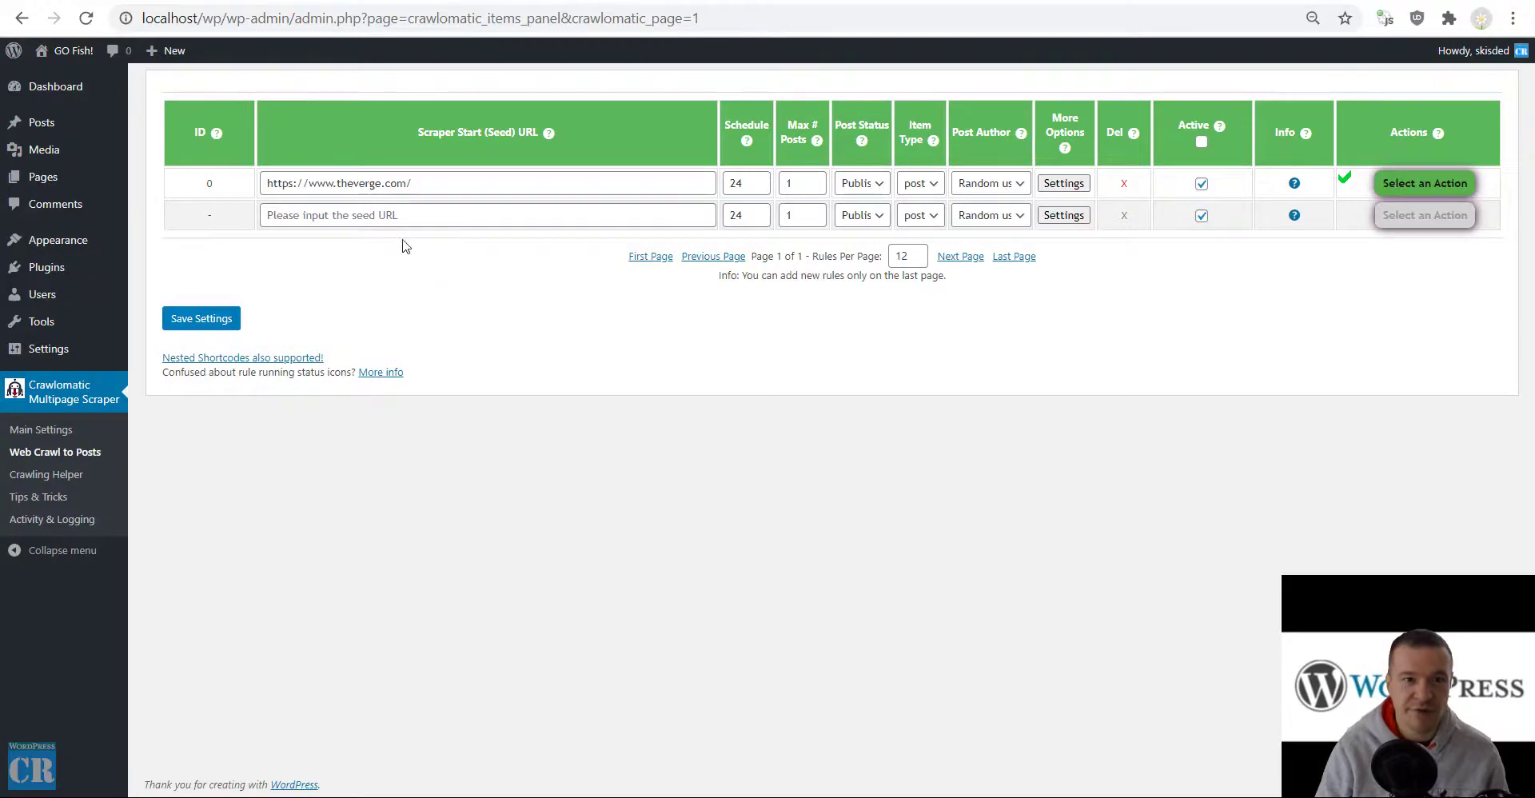
triple_click(406, 183)
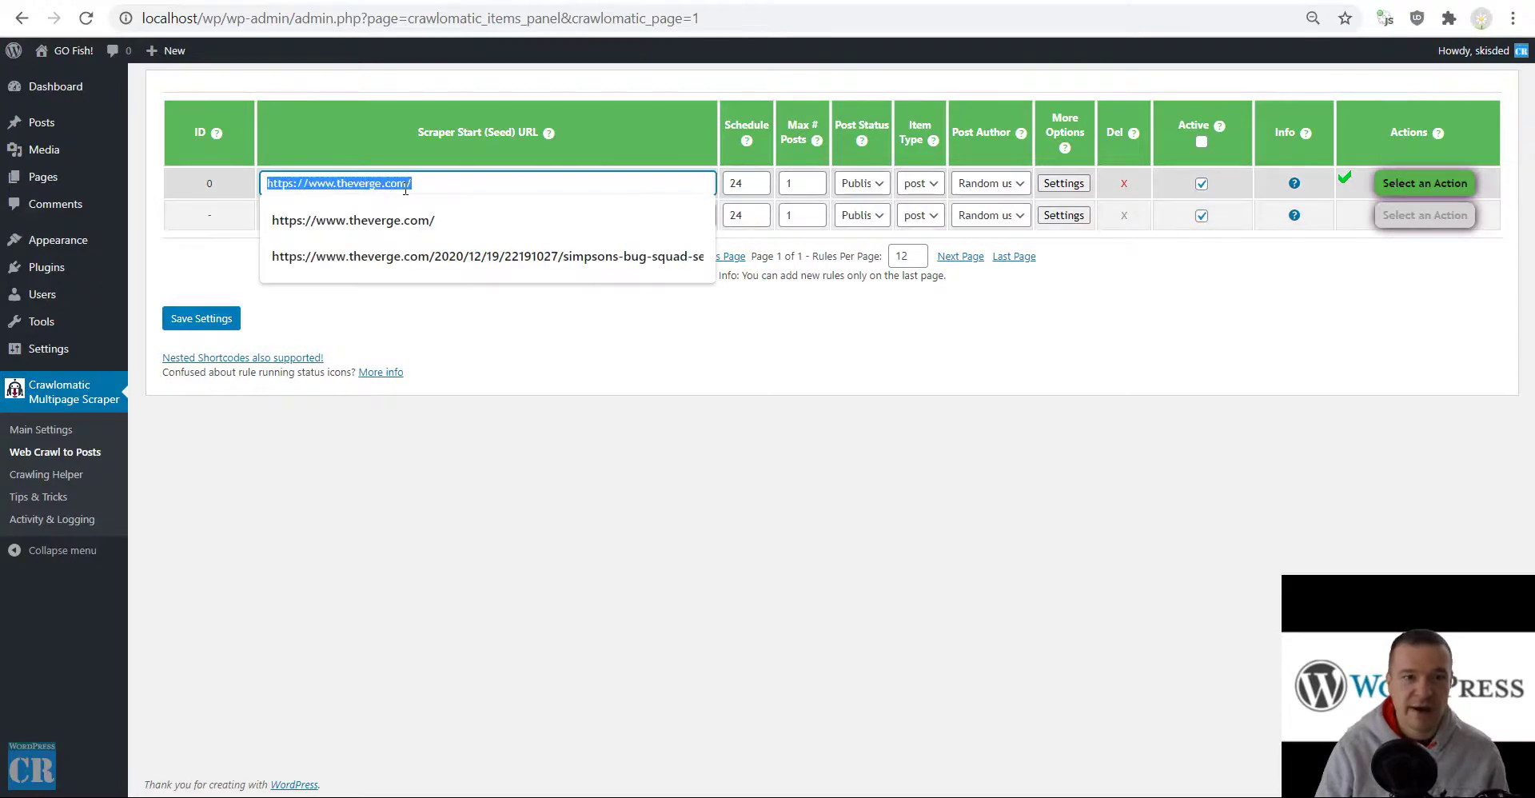
key("ctrl+v")
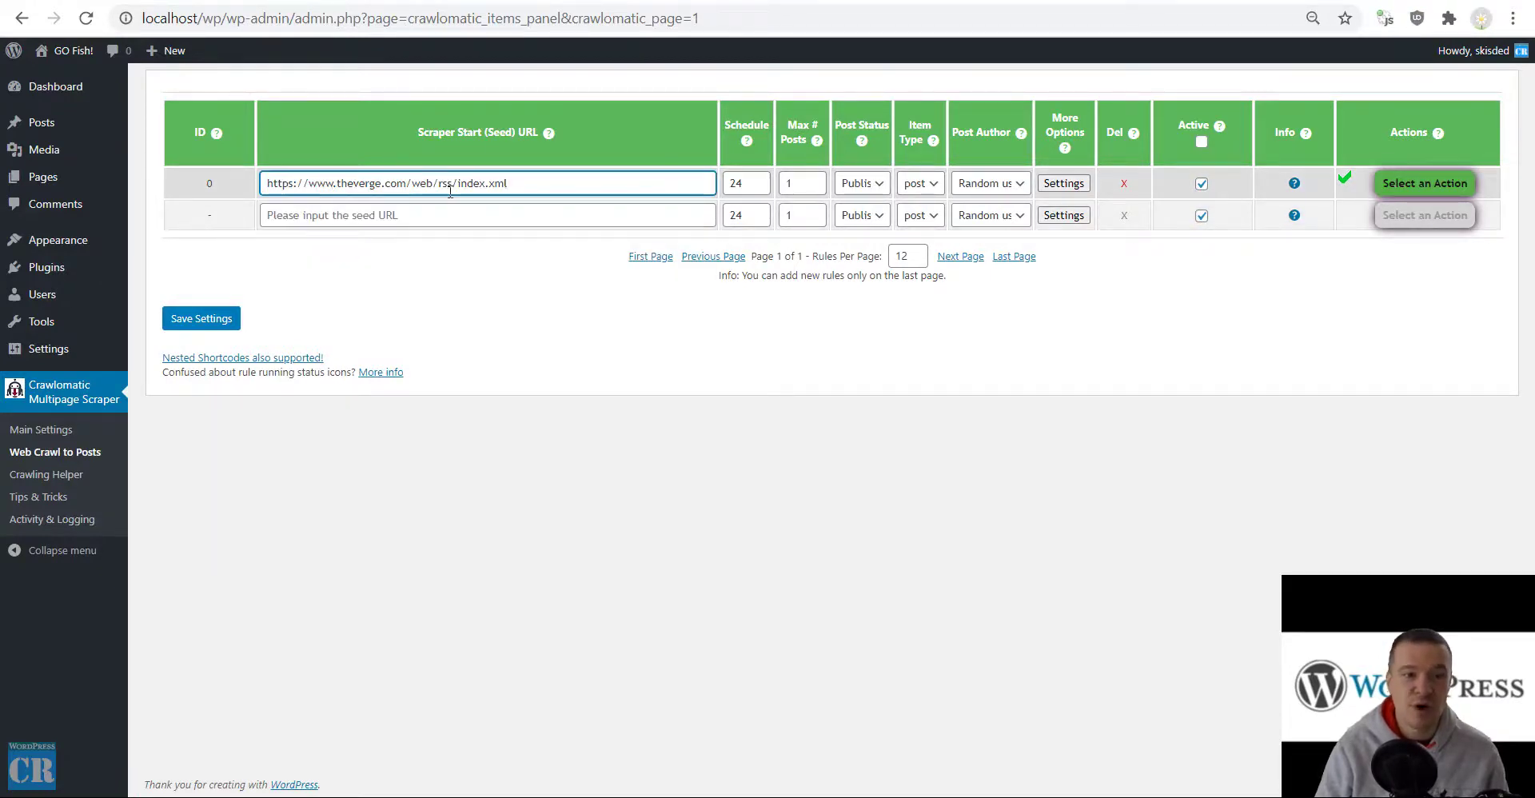
- Set the Seed Page Crawling Query Type to RSS Feed in rule 0's advanced settings
left_click(1064, 184)
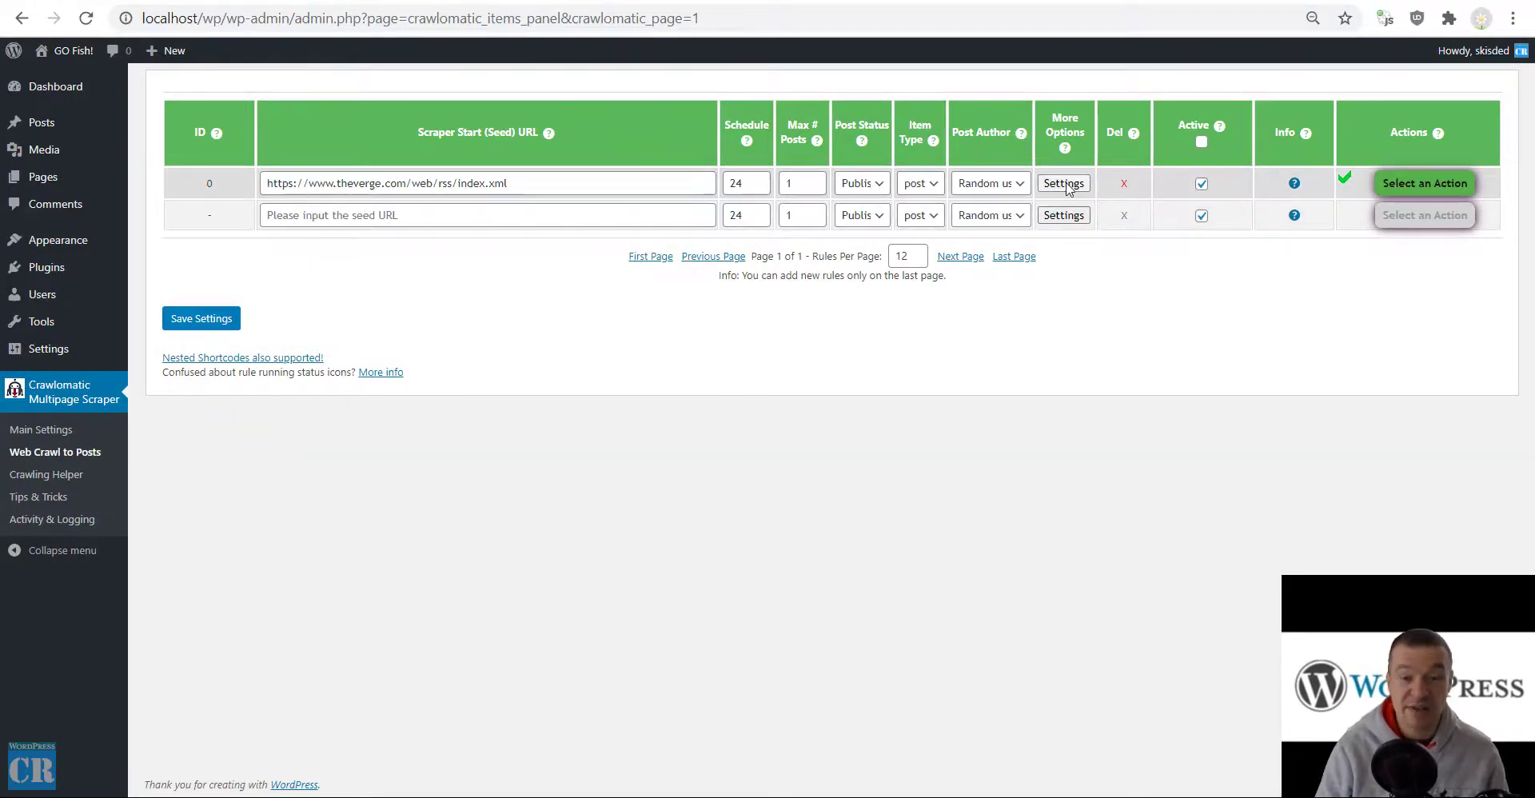
scroll(652, 334, "down", 6)
scroll(652, 334, "up", 6)
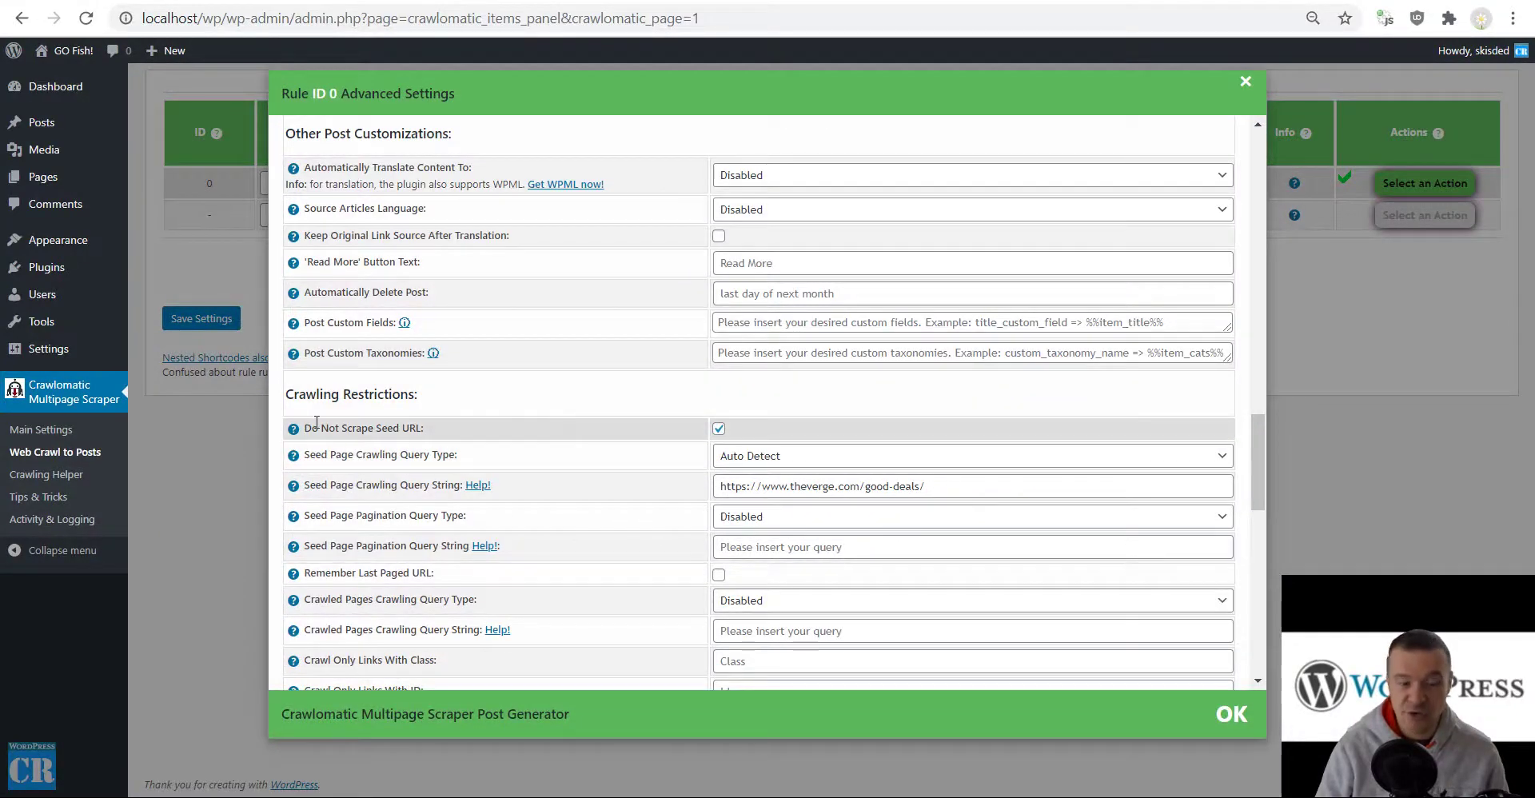
left_click_drag(306, 424, 399, 427)
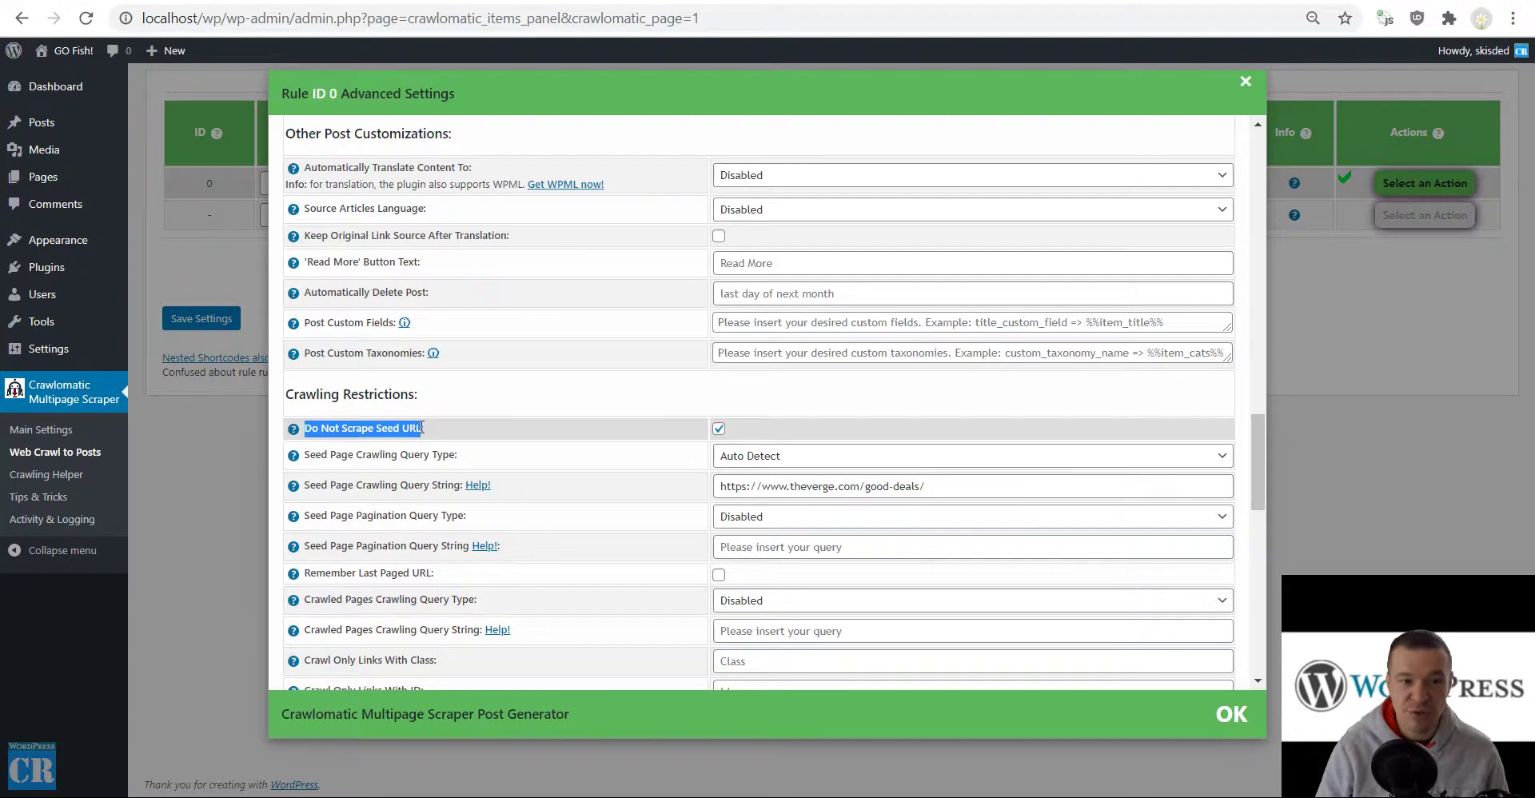
left_click(728, 455)
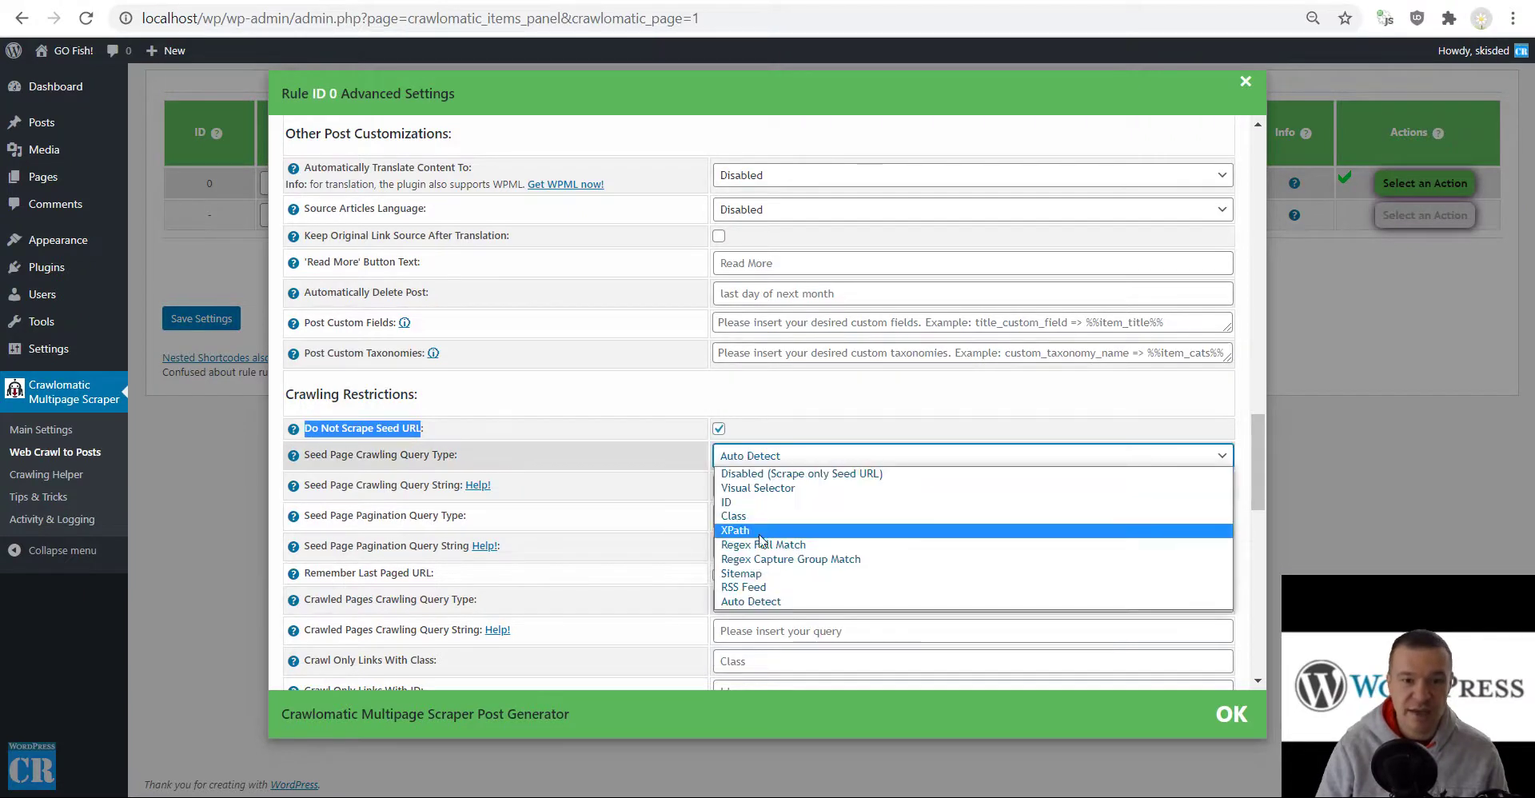
left_click(743, 587)
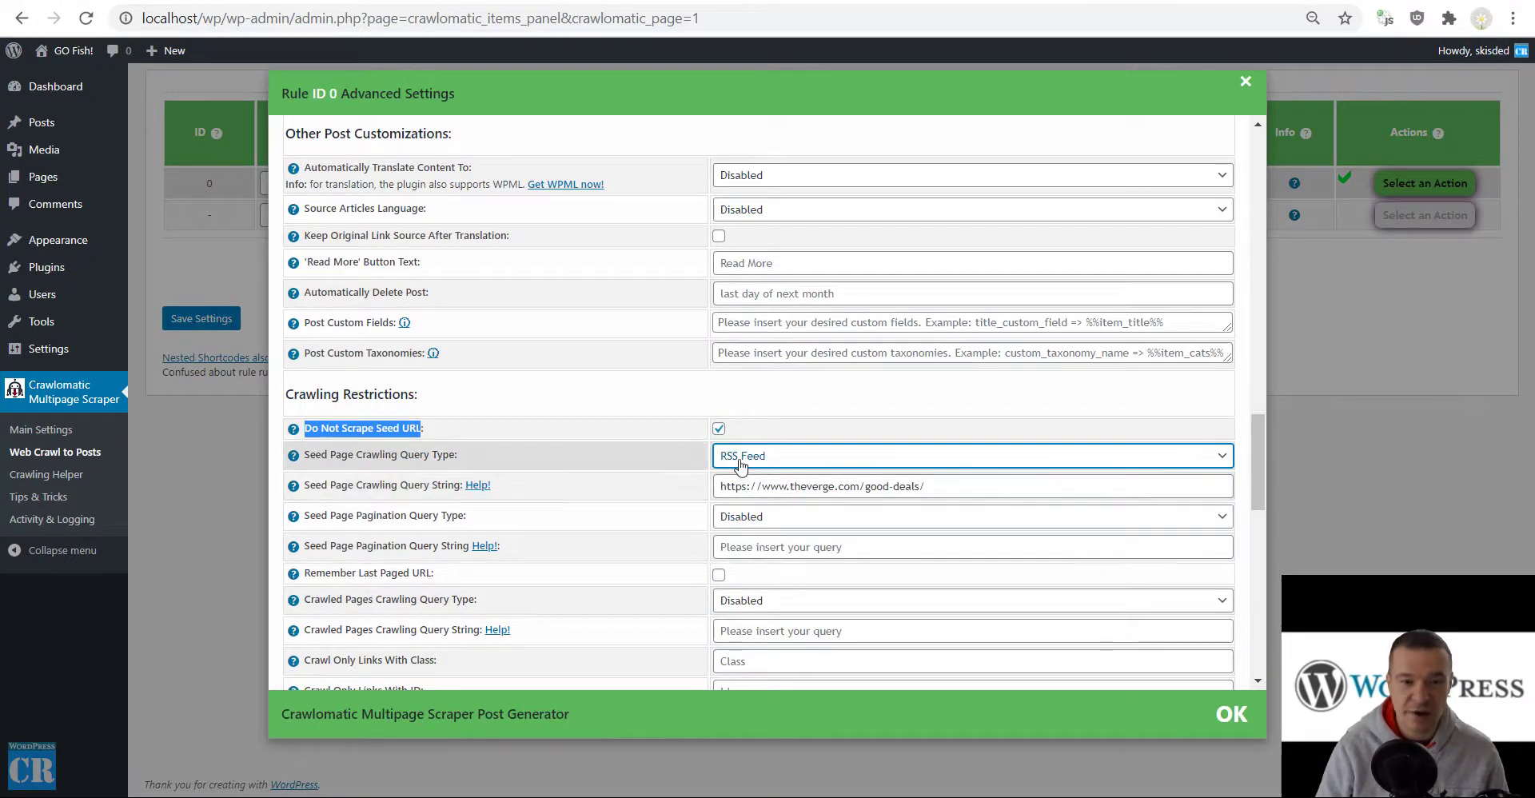
left_click(640, 459)
left_click(759, 462)
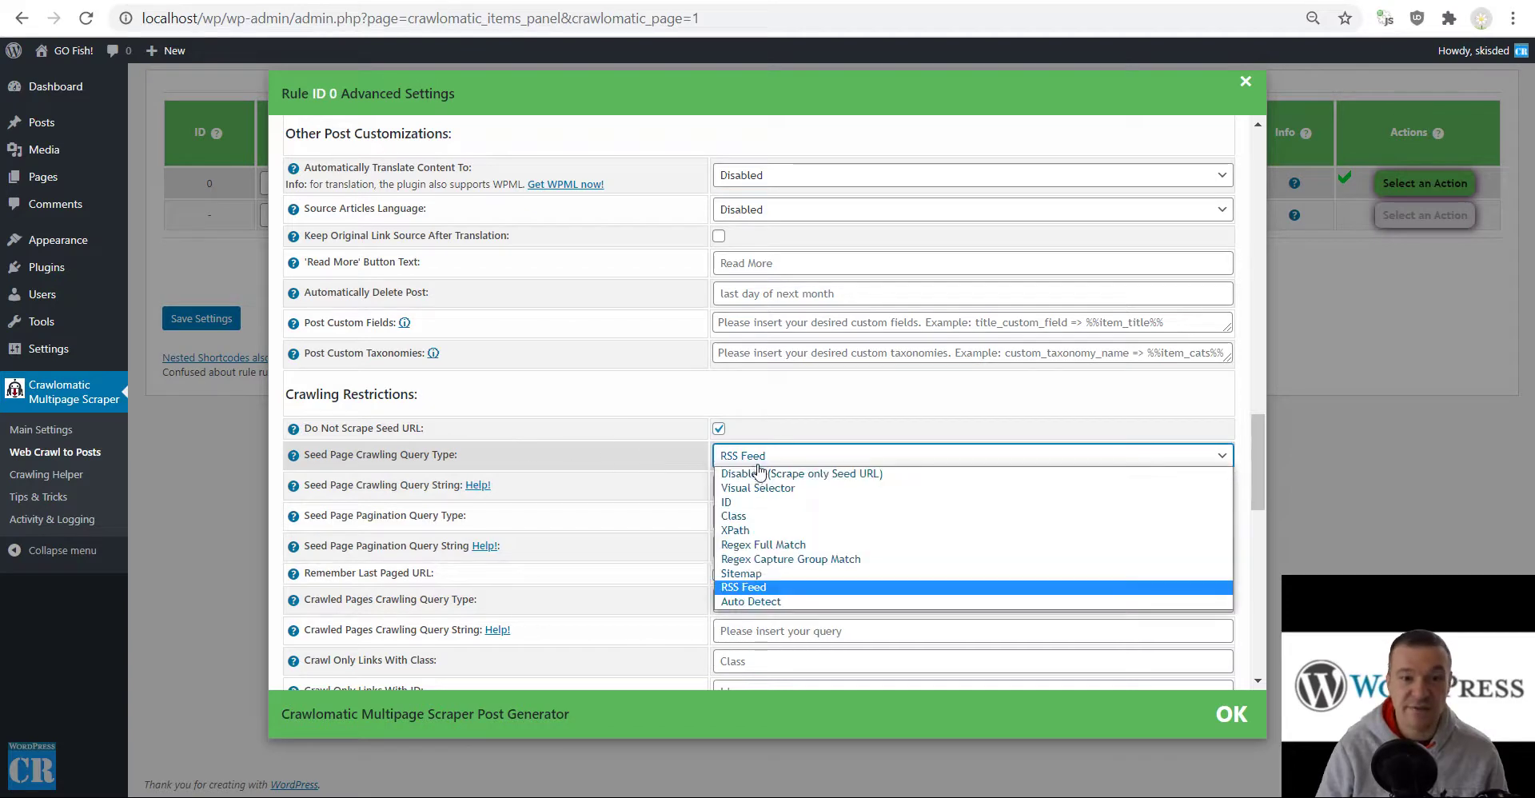
left_click(758, 588)
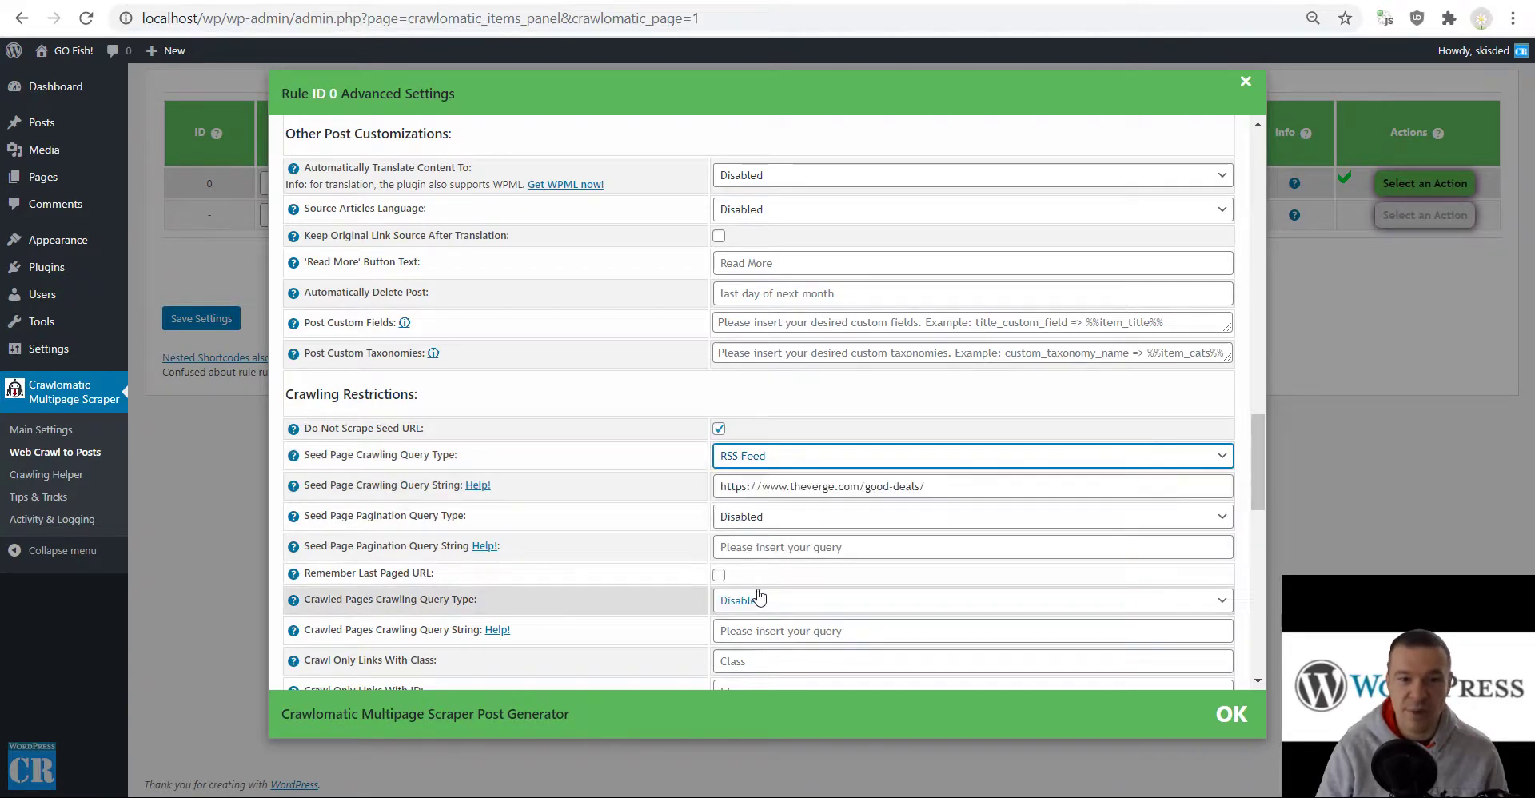
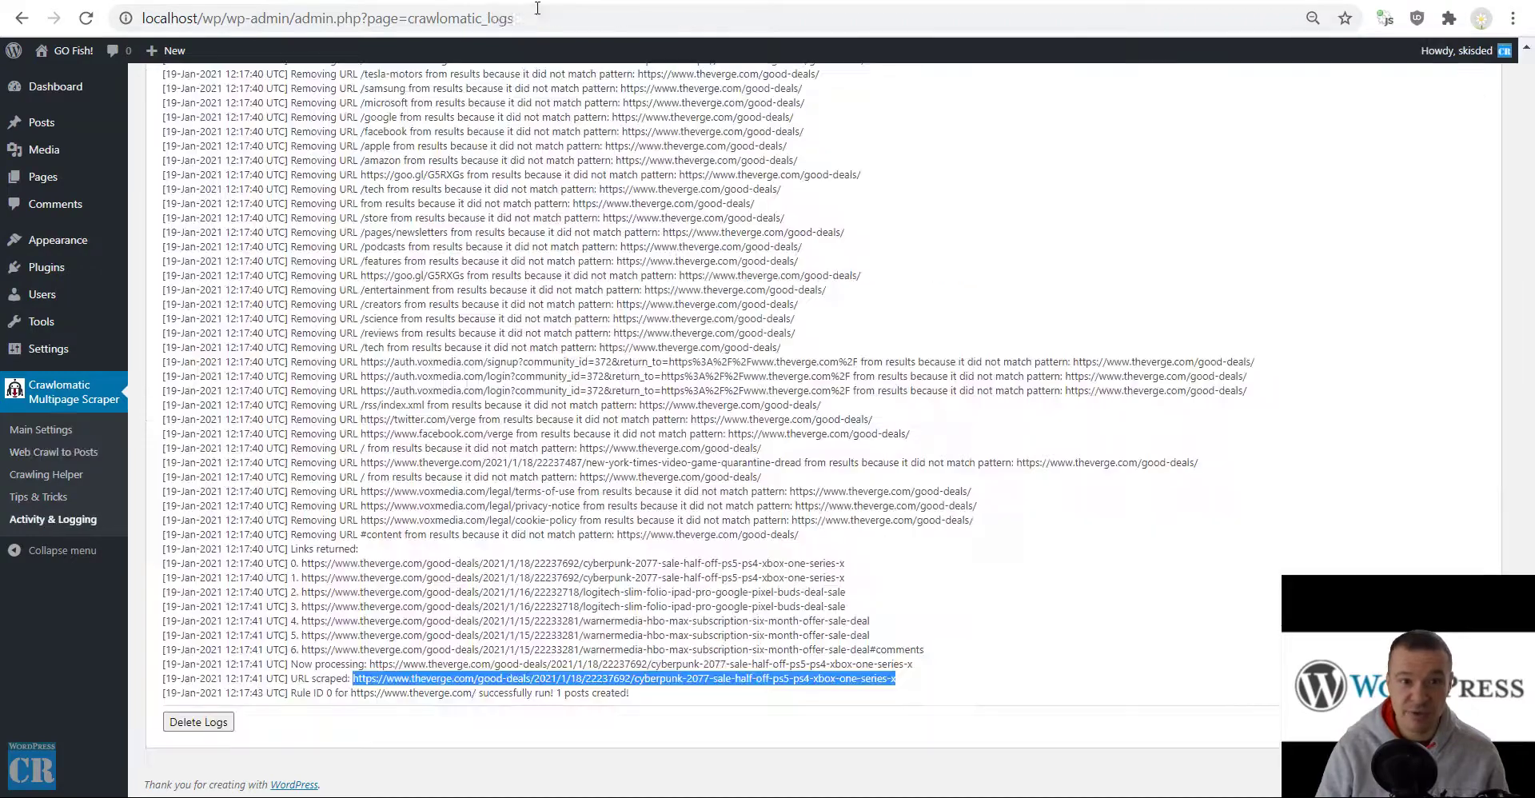
- Reload the activity log and examine the newest entries on crawling the RSS feed with the good-deals query string
left_click(86, 17)
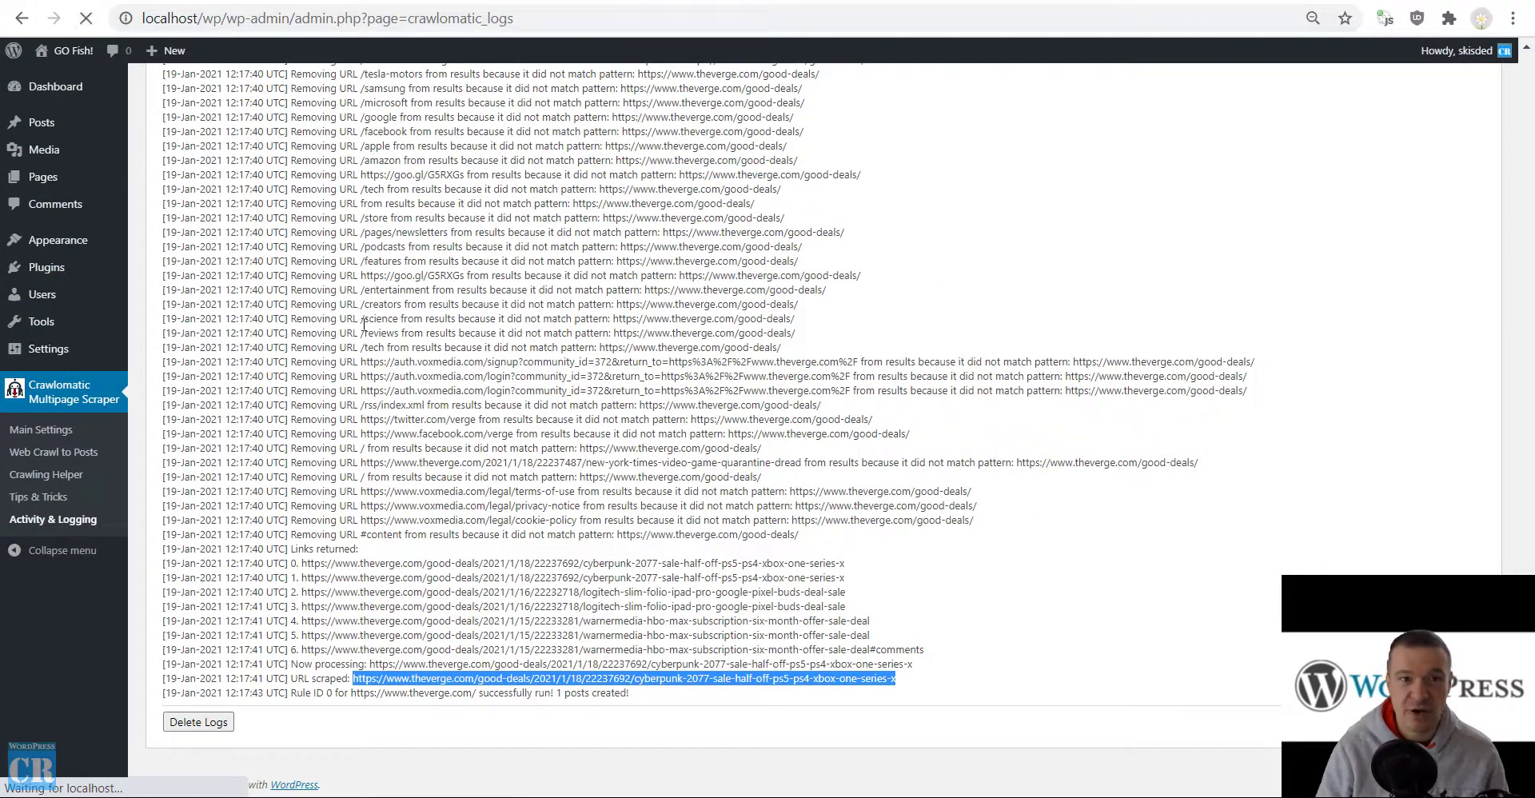
scroll(742, 379, "up", 10)
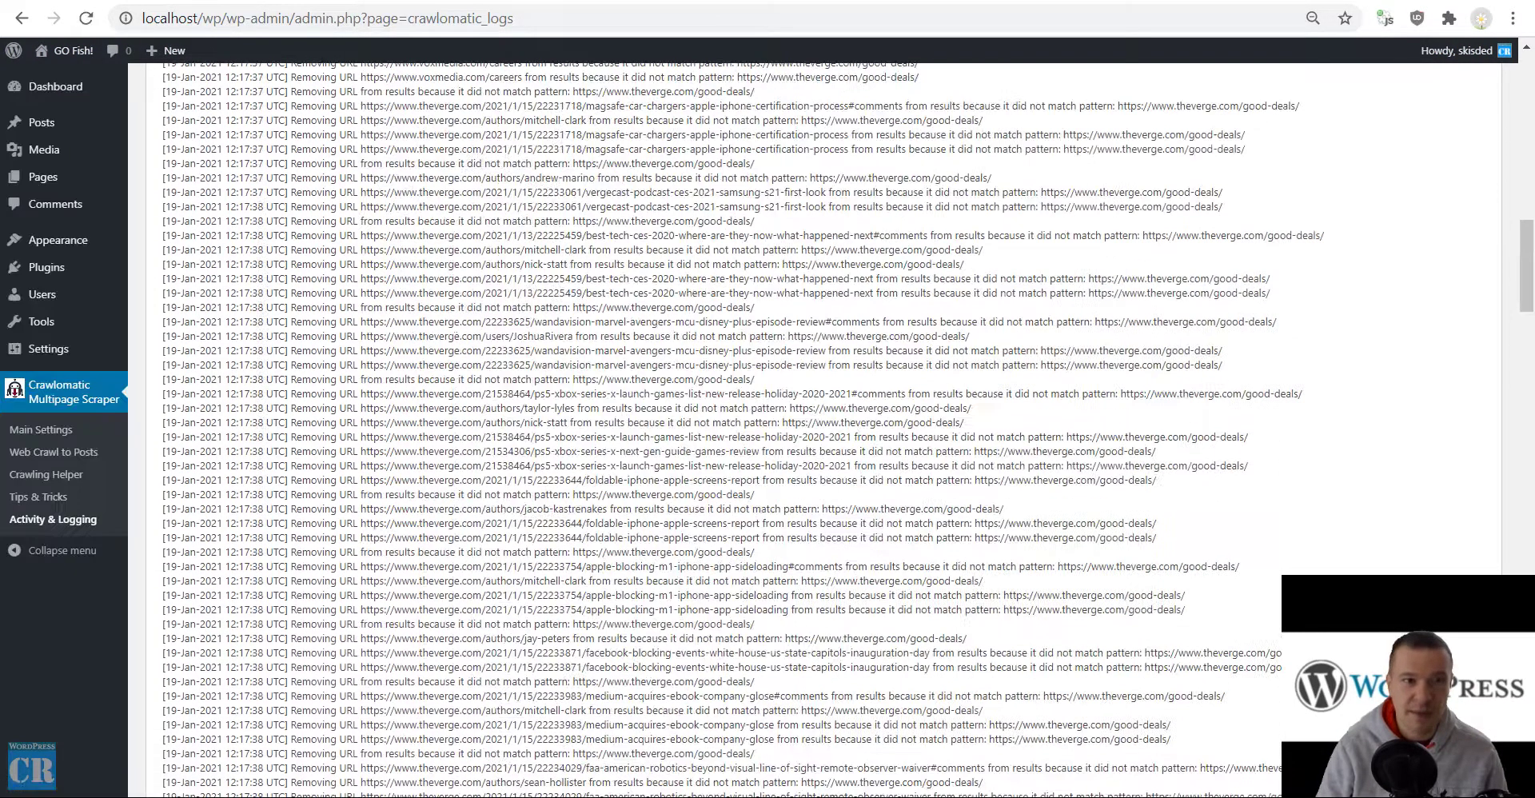
scroll(742, 379, "down", 15)
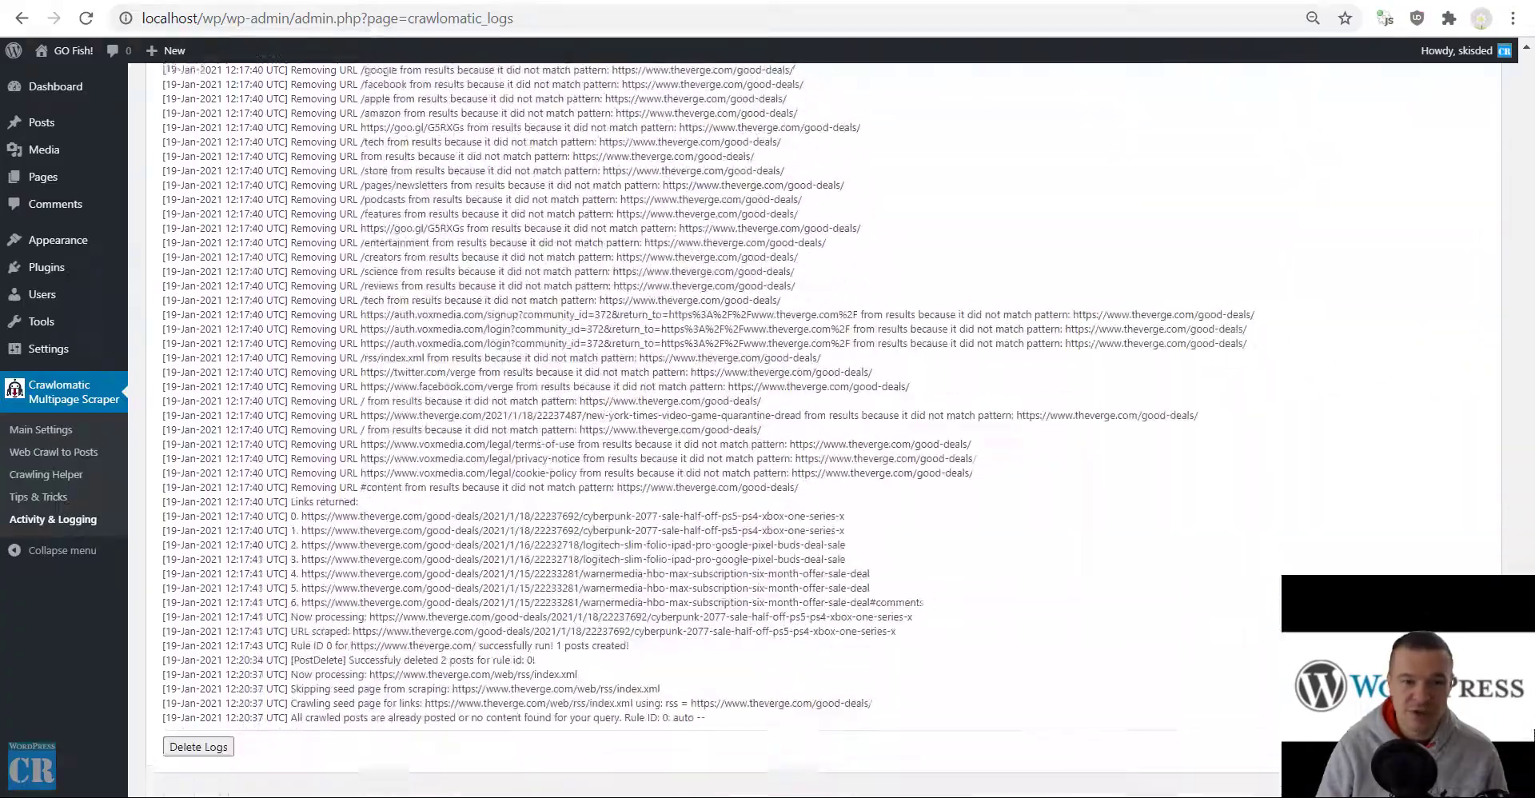
scroll(555, 420, "up", 1)
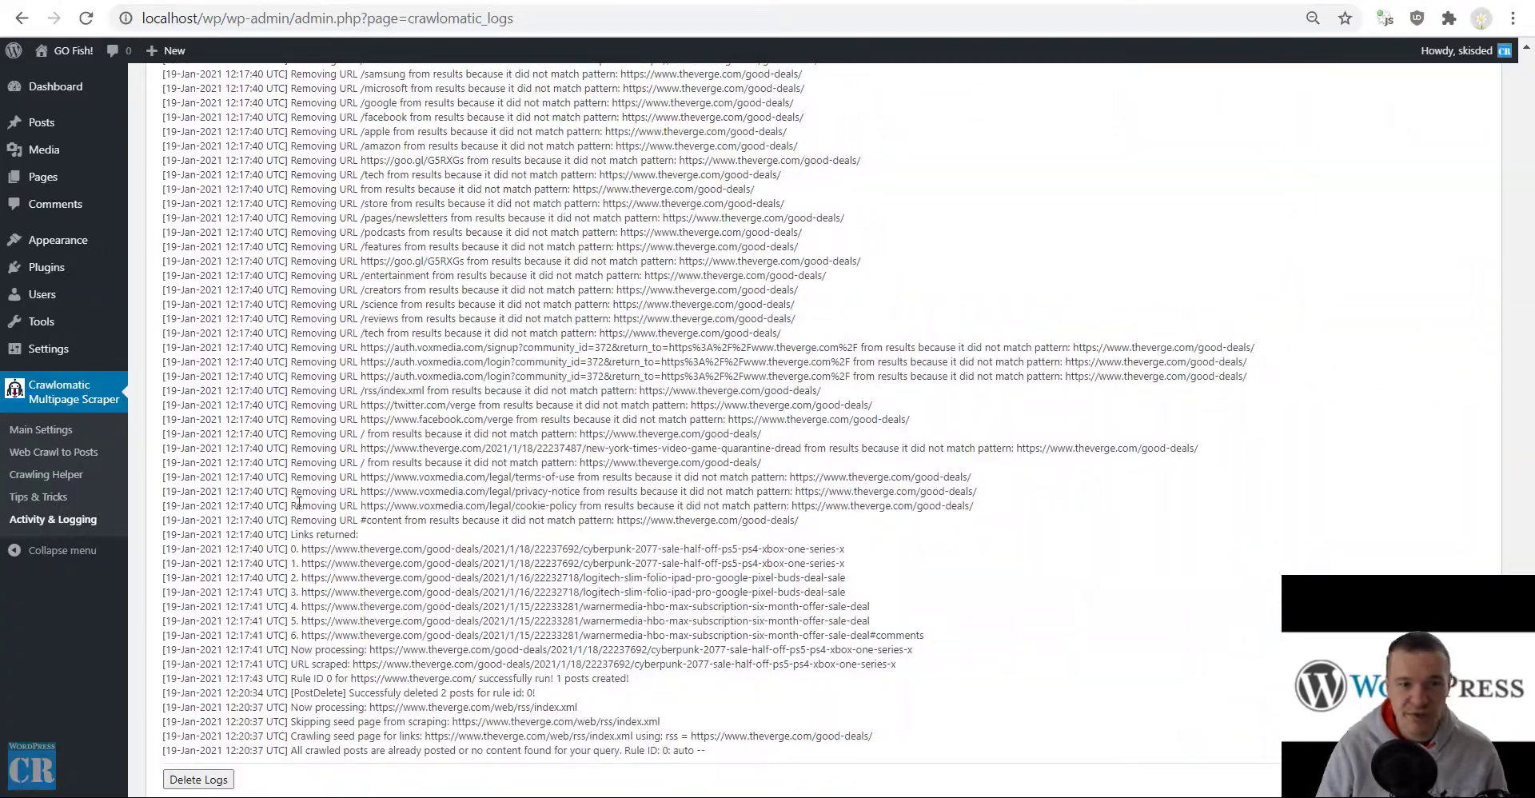
scroll(321, 707, "down", 1)
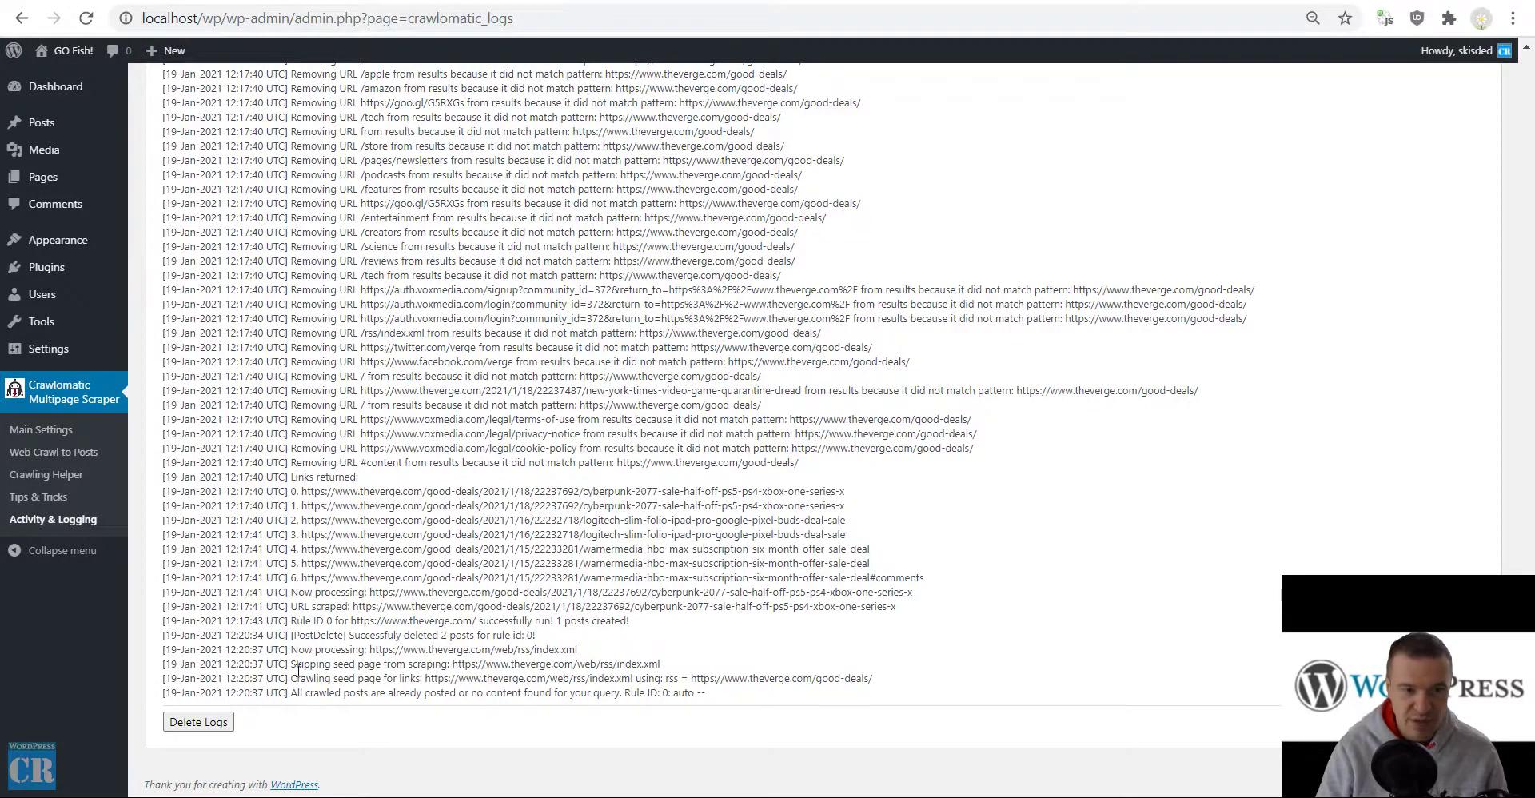
left_click_drag(293, 676, 419, 685)
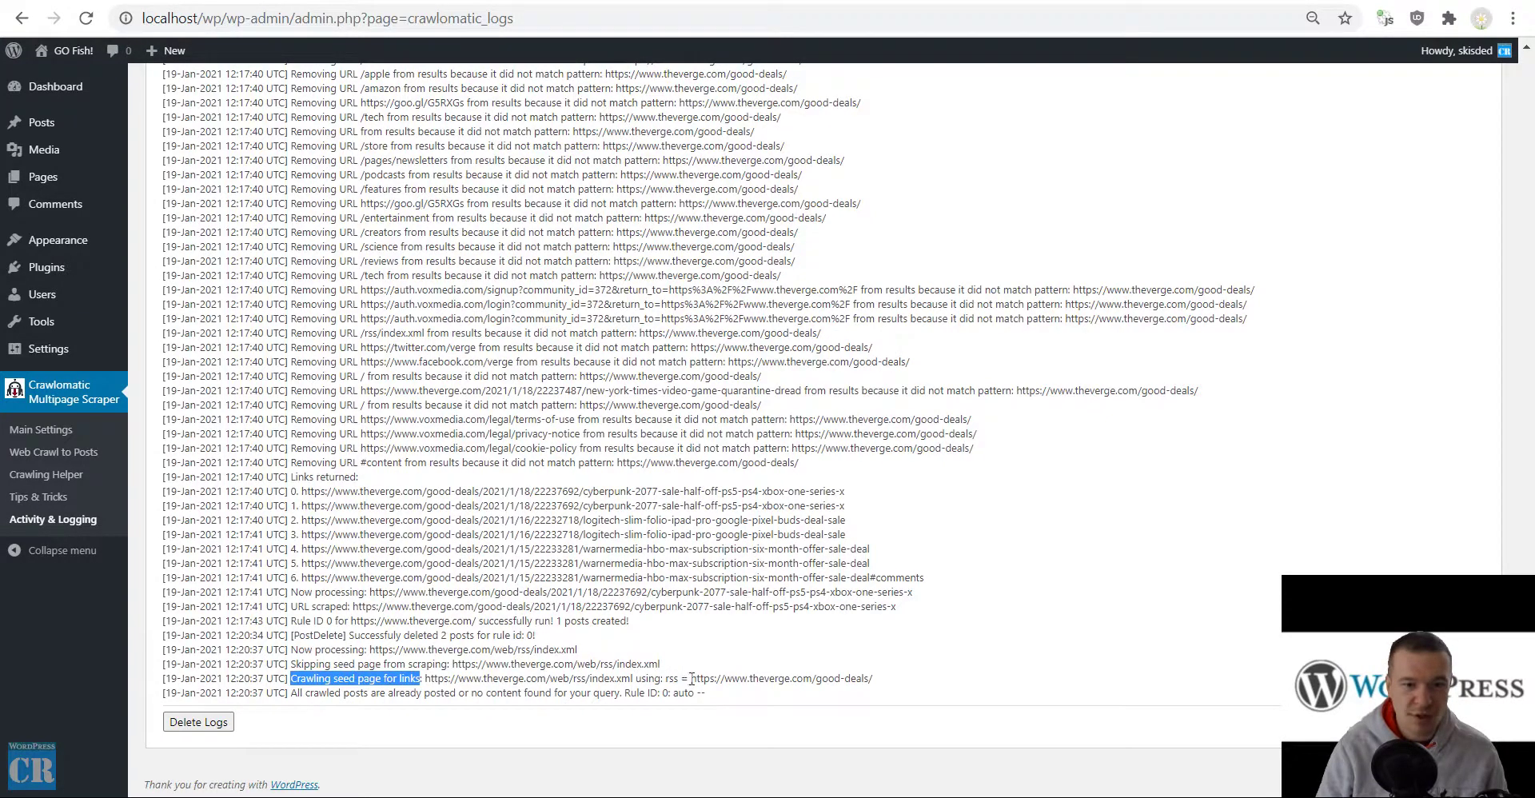
left_click_drag(692, 678, 909, 682)
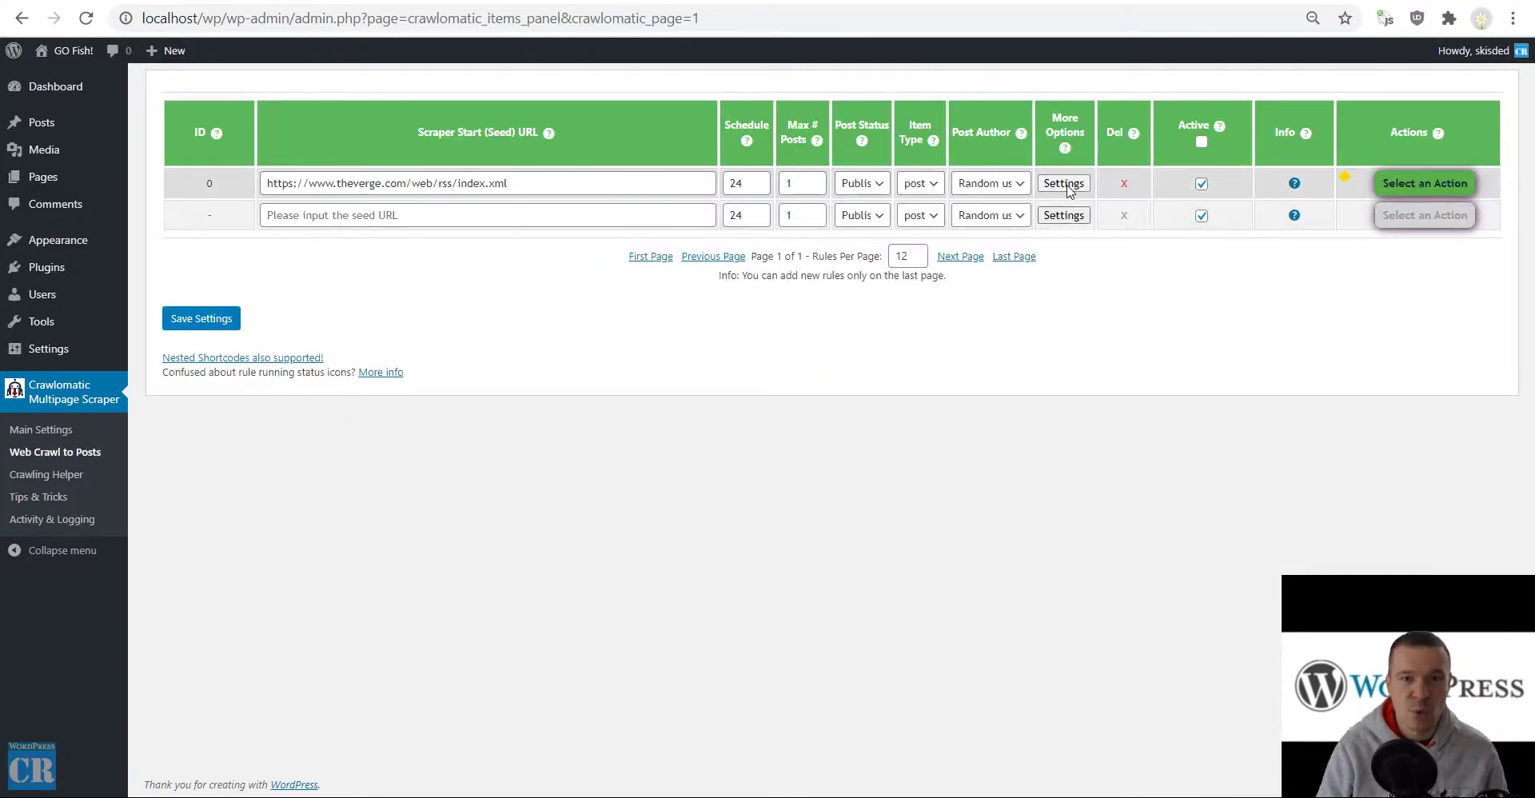
- Copy the good-deals URL from rule 0's Seed Page Crawling Query String and clear that setting
left_click(1068, 182)
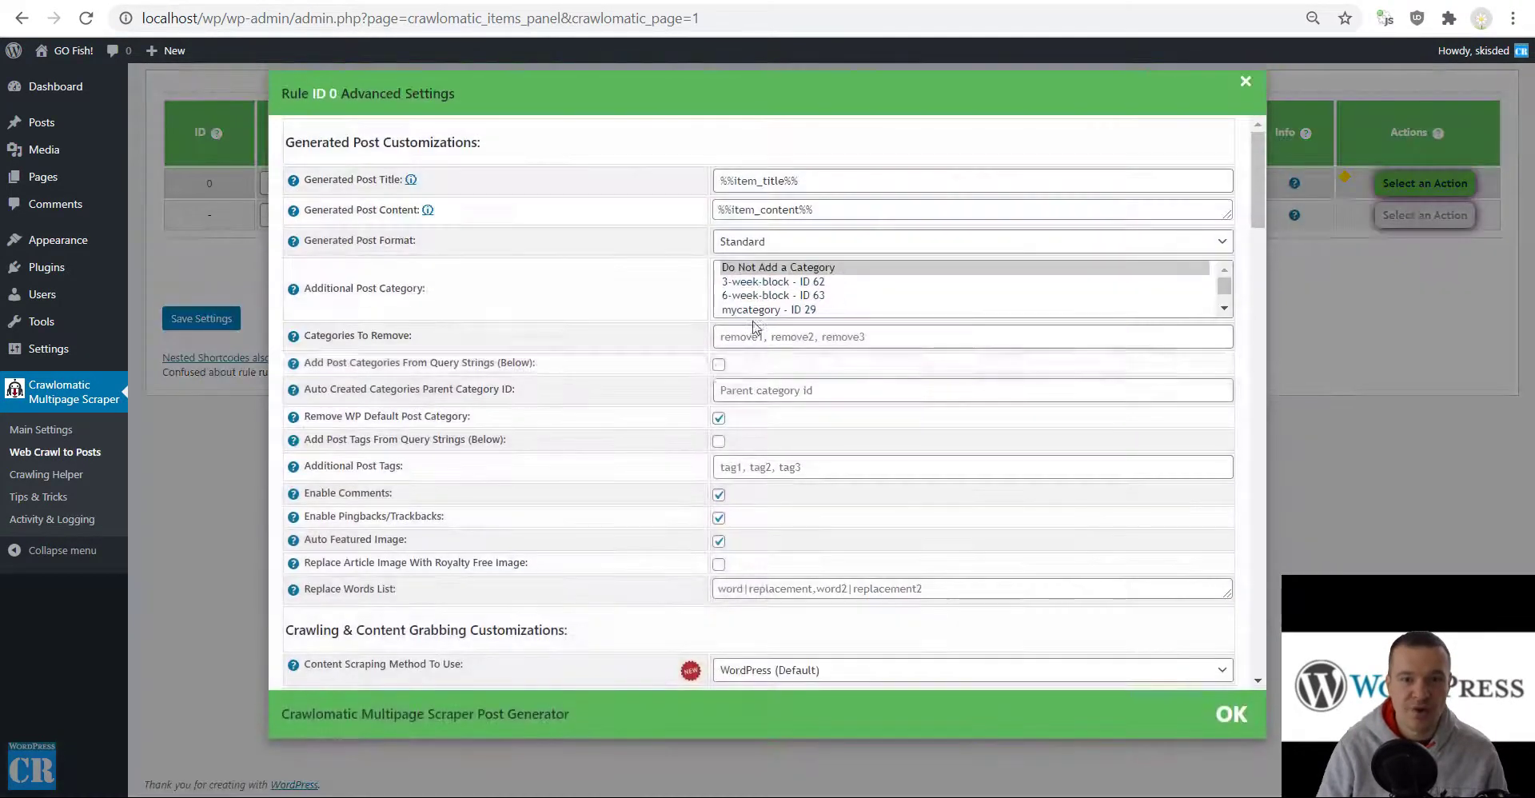
scroll(686, 384, "down", 15)
scroll(689, 390, "up", 5)
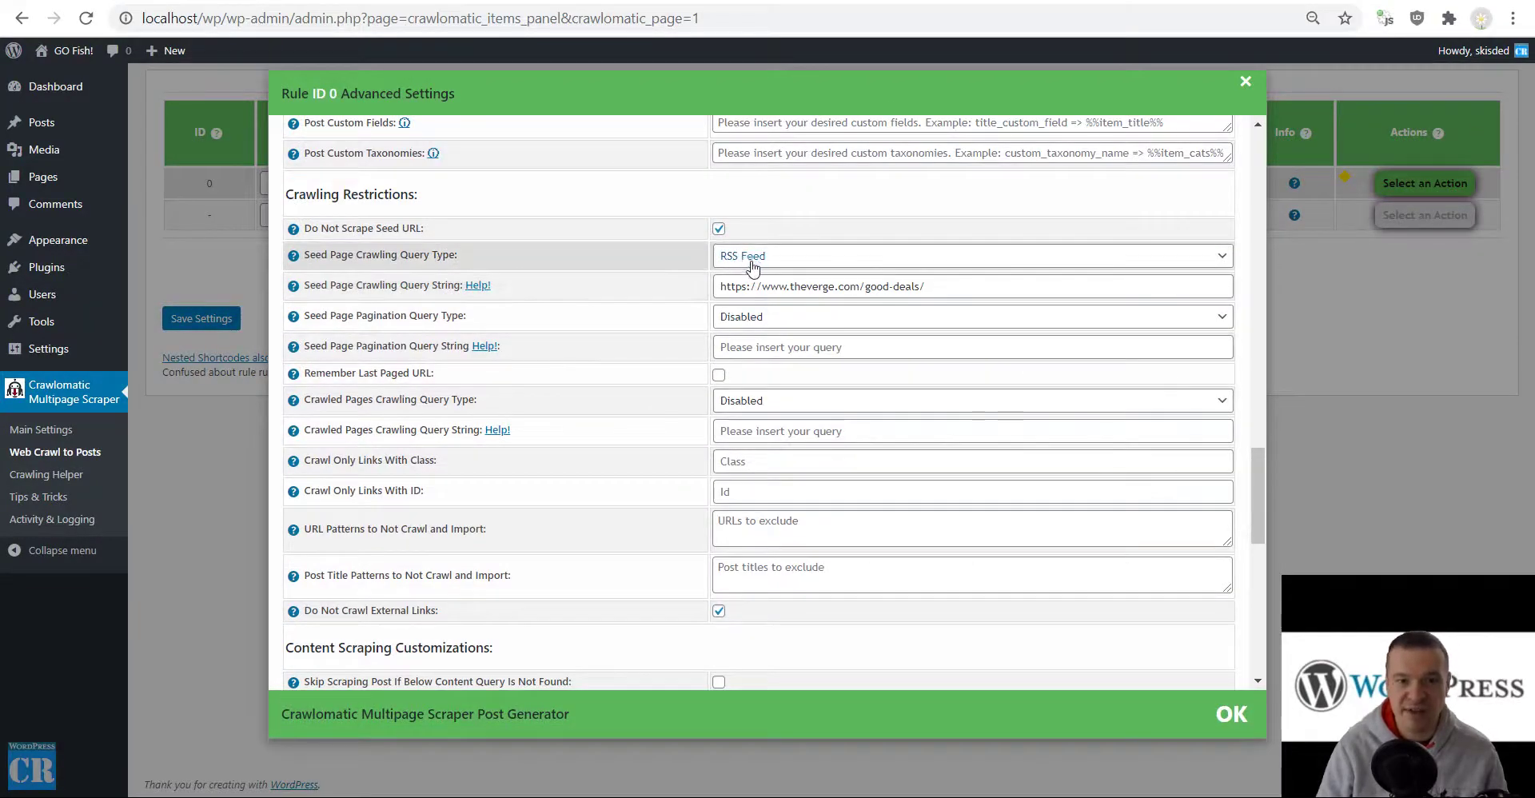
left_click(752, 288)
key("ctrl+a")
key("ctrl+c")
key("BackSpace")
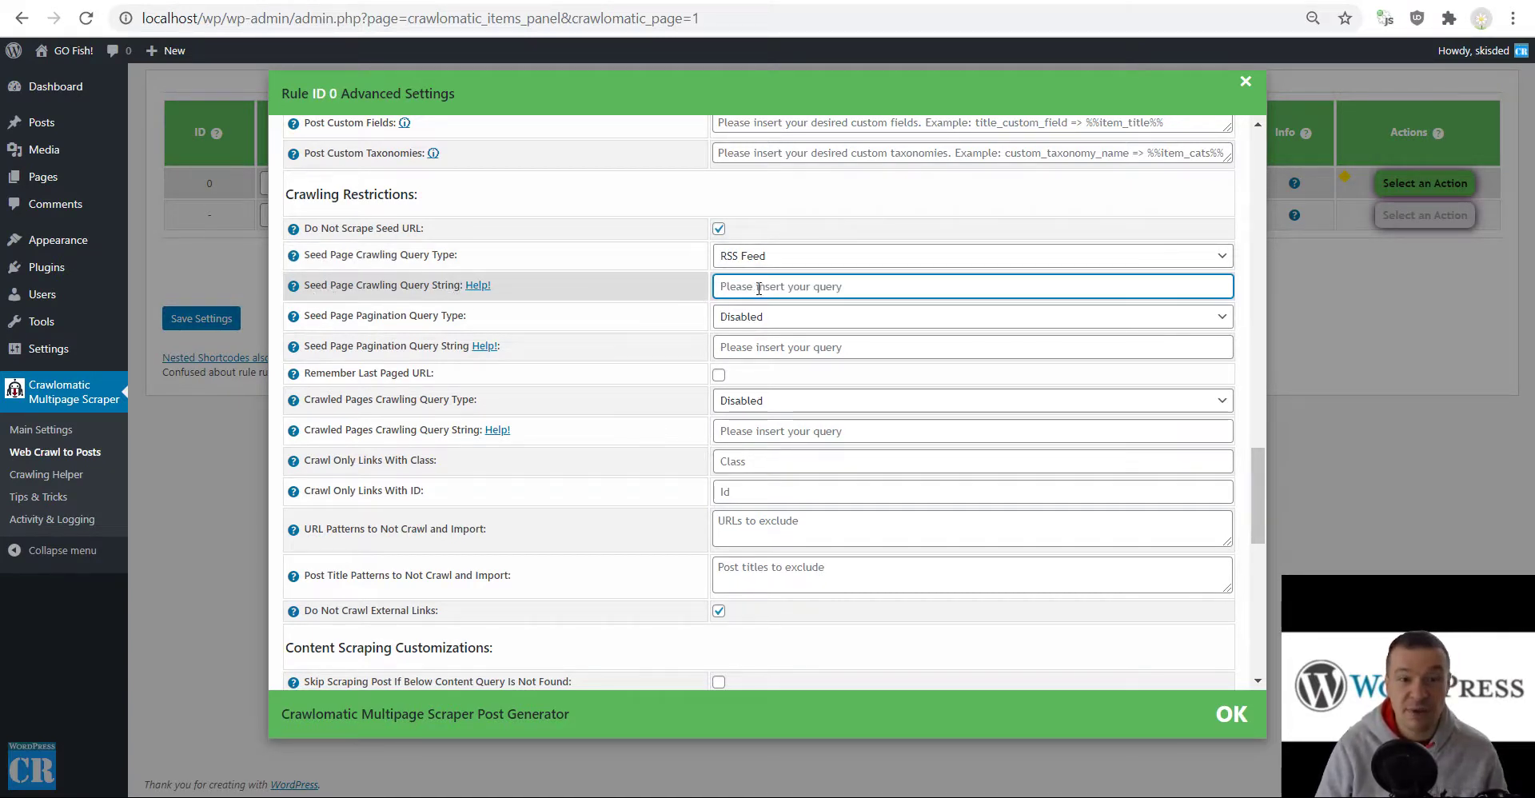
key("ctrl+v")
left_click_drag(943, 288, 706, 290)
key("ctrl+c")
key("BackSpace")
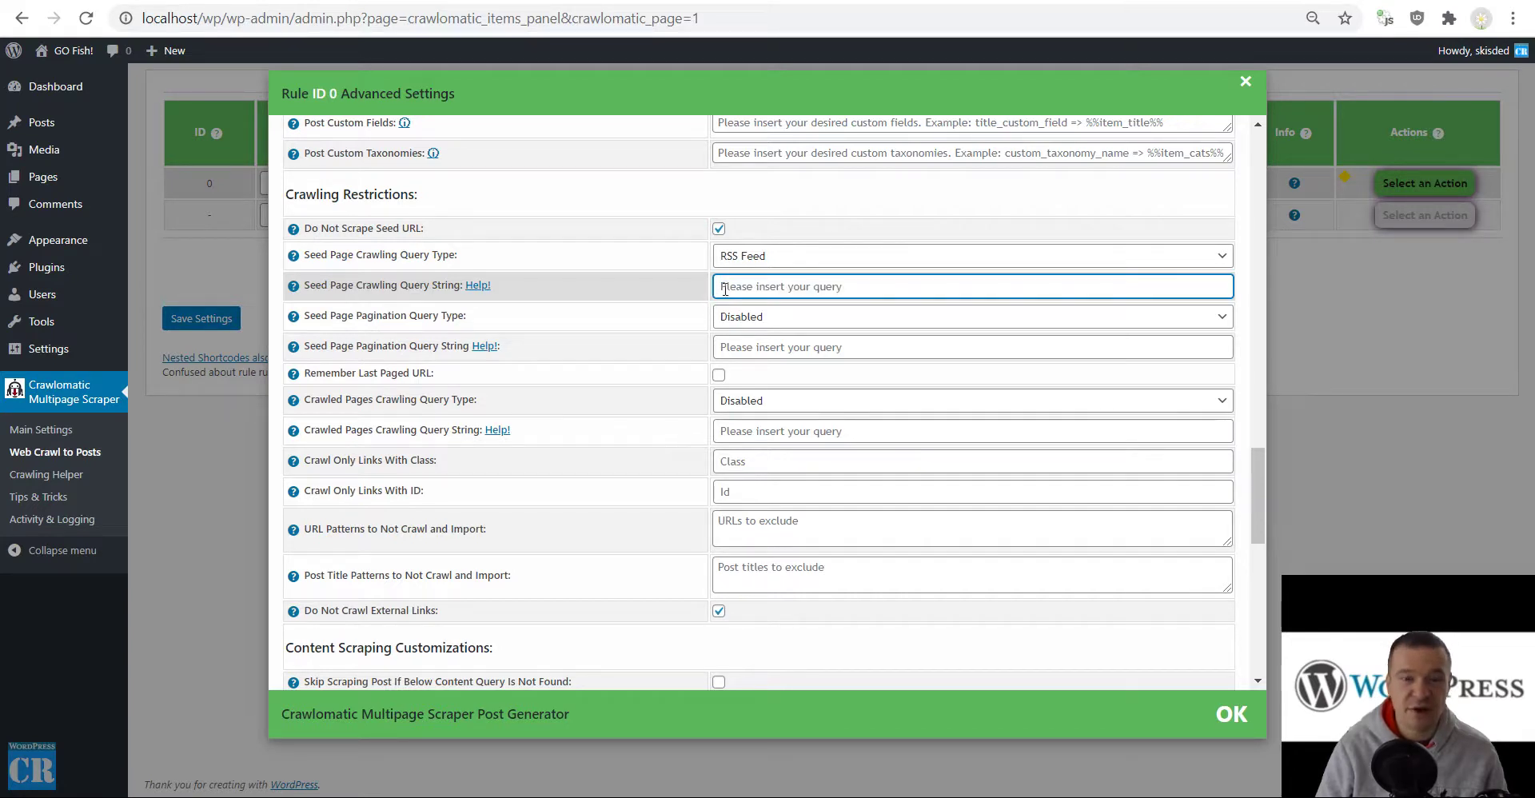
key("ctrl+Tab")
key("ctrl+f")
key("ctrl+v")
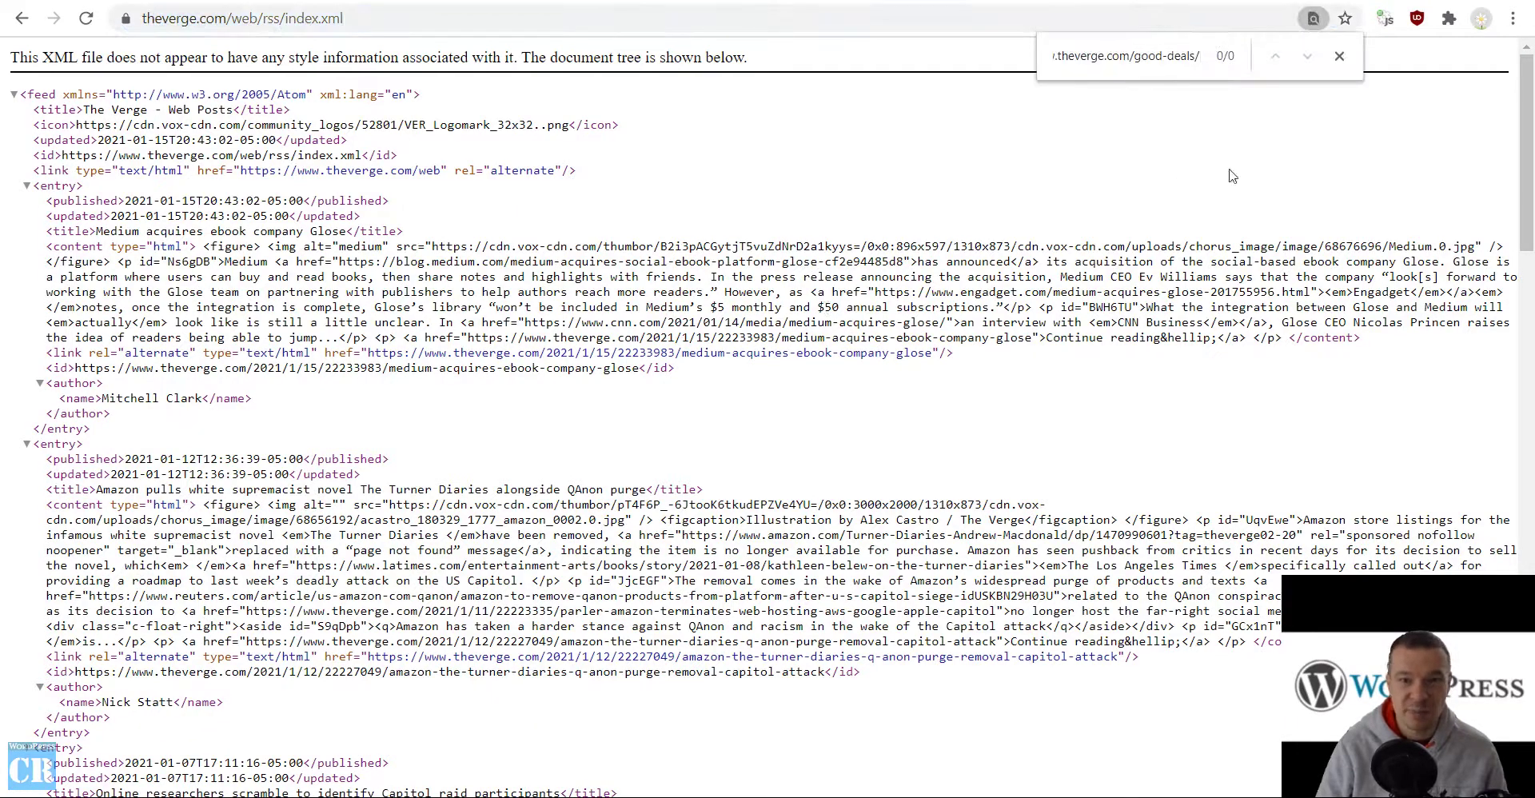
- Look through the RSS feed entries for good-deals links and return to rule 0's advanced settings
scroll(469, 300, "down", 12)
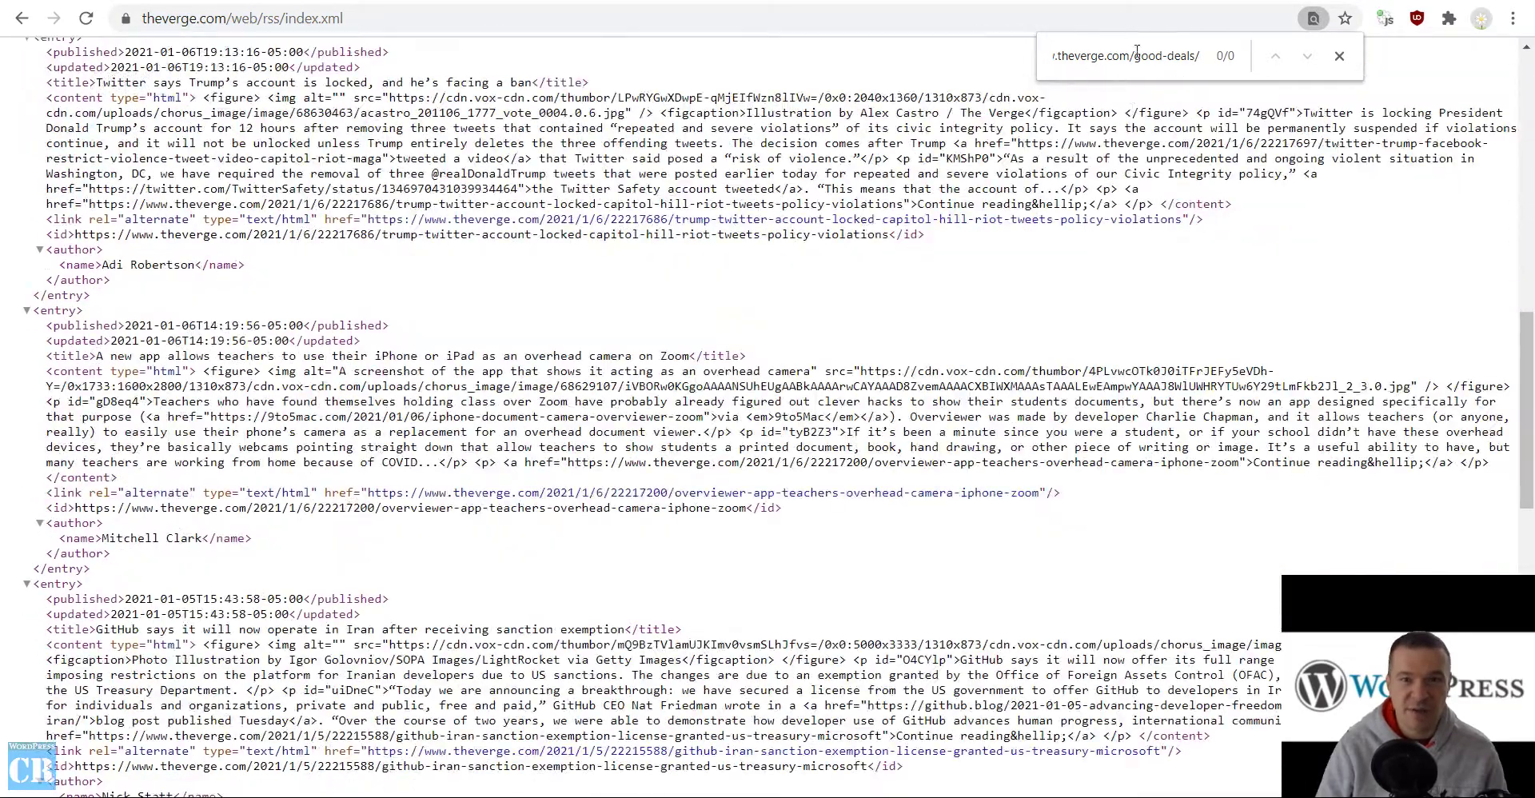
scroll(574, 282, "down", 6)
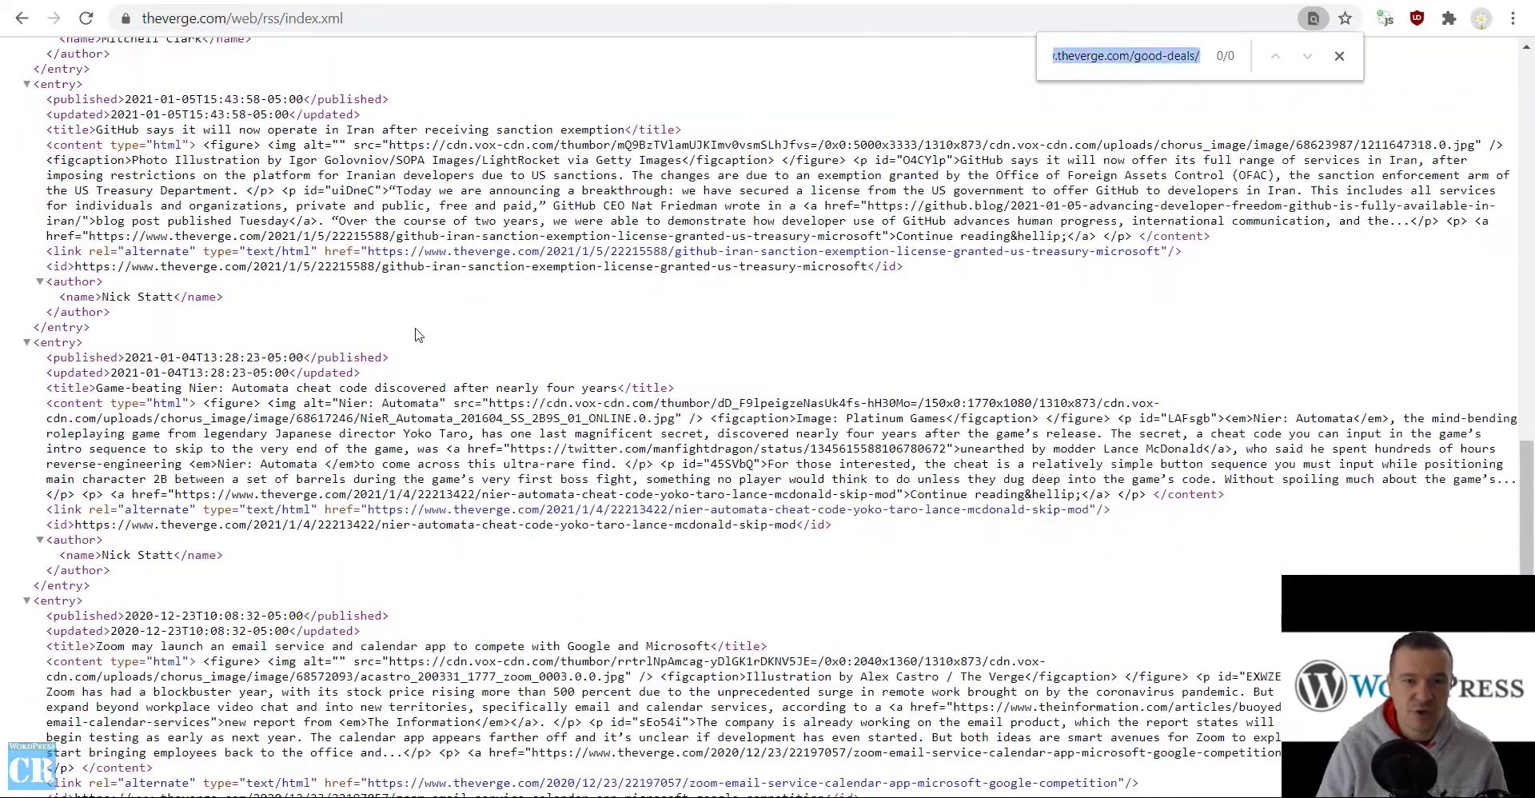
scroll(692, 230, "down", 6)
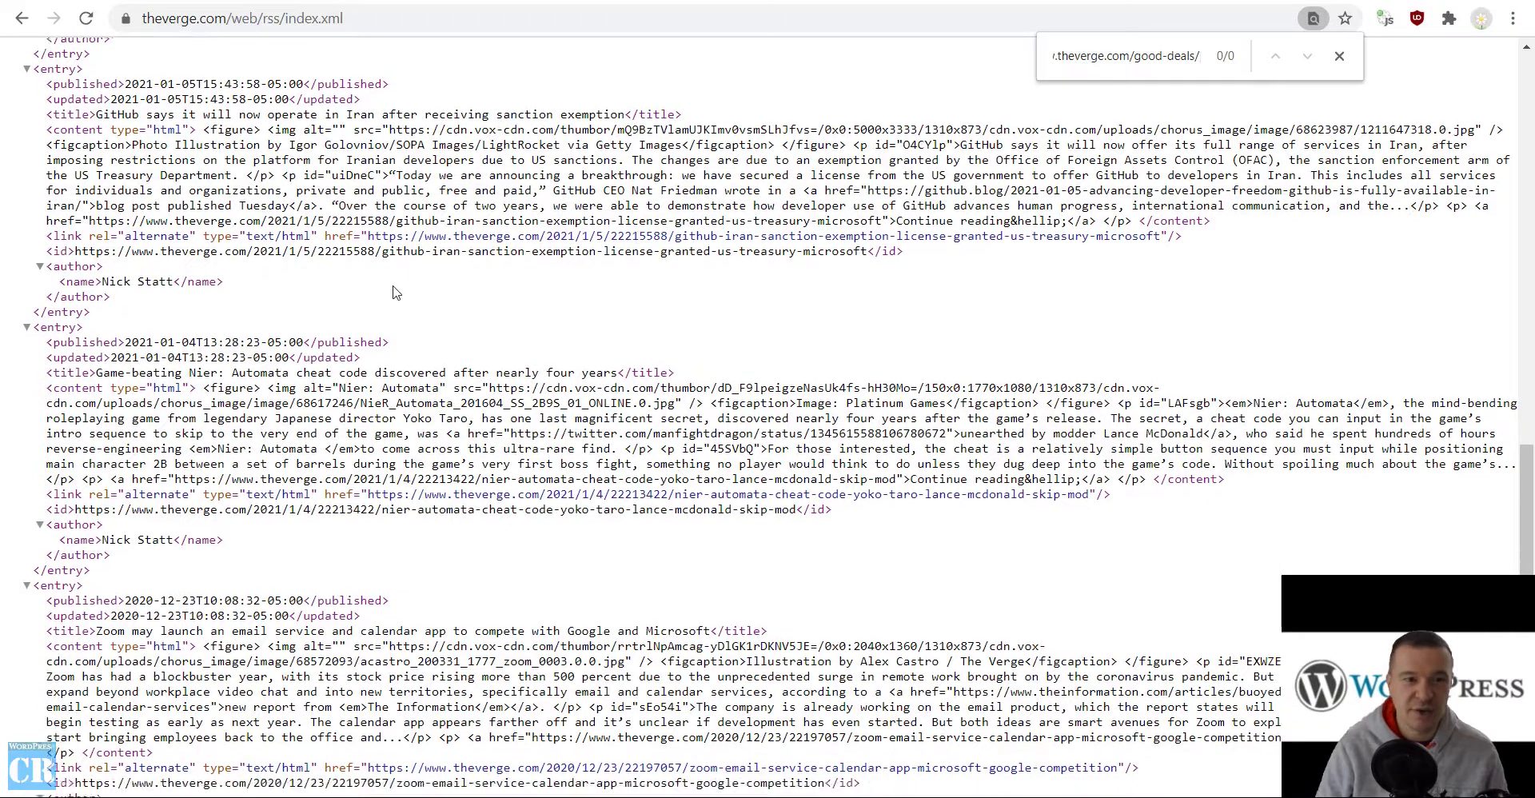
key("ctrl+Tab")
key("ctrl+Tab")
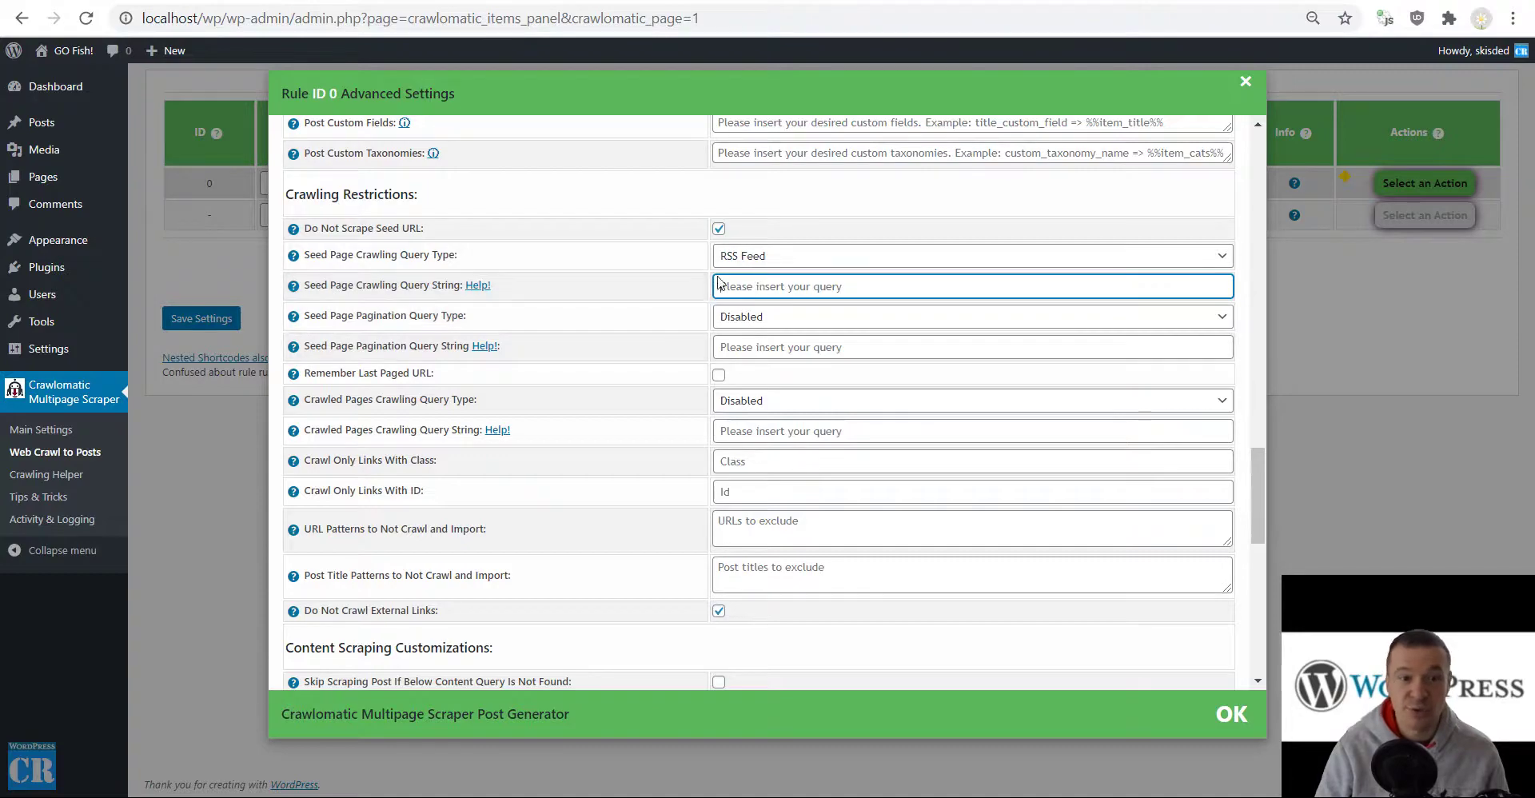
key("ctrl+shift+Tab")
key("ctrl+shift+Tab")
key("ctrl+Tab")
key("ctrl+Tab")
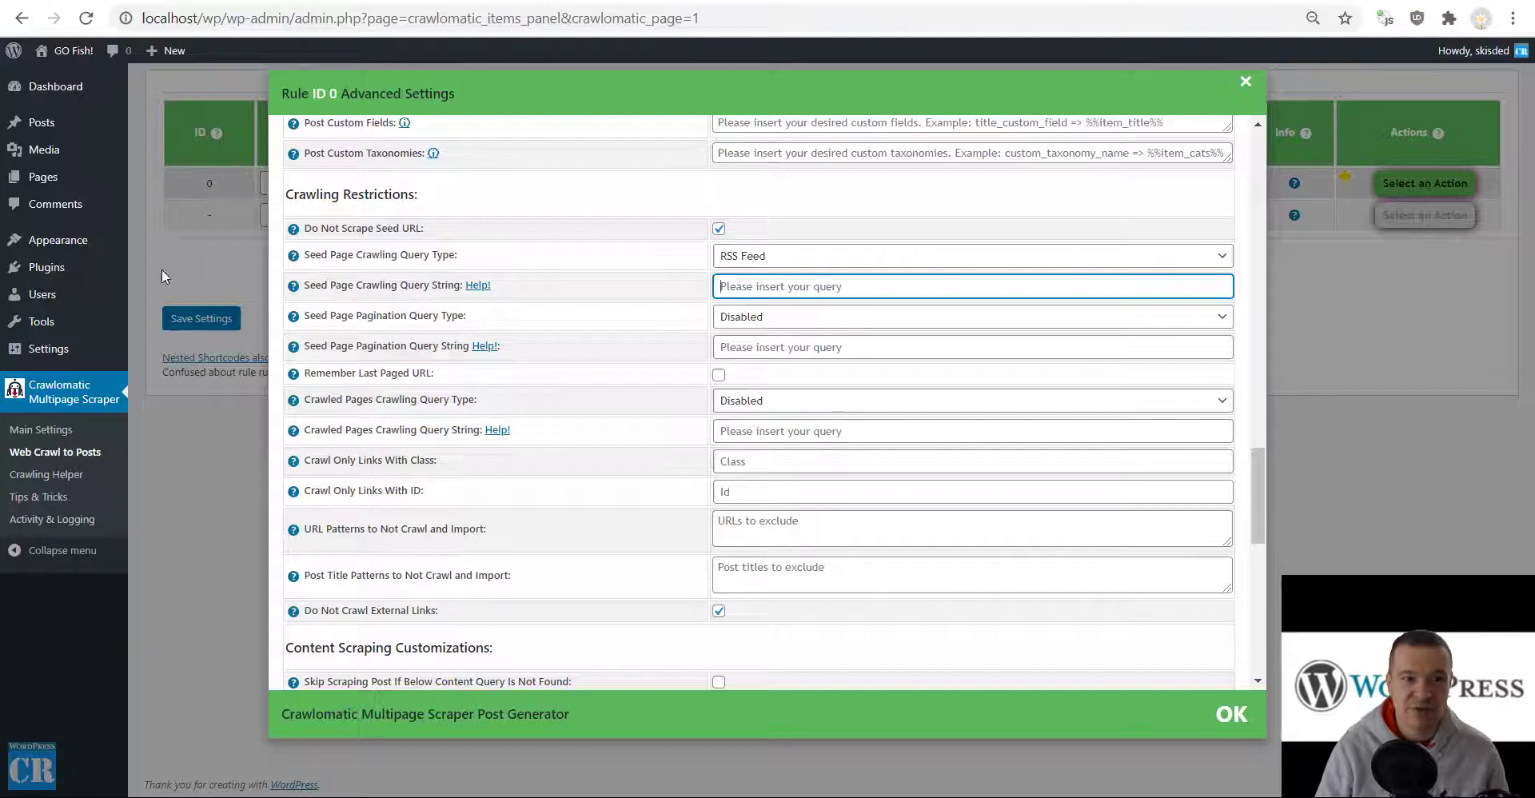
- Save the rule settings with the empty seed page query string and run rule 0 now
left_click(206, 319)
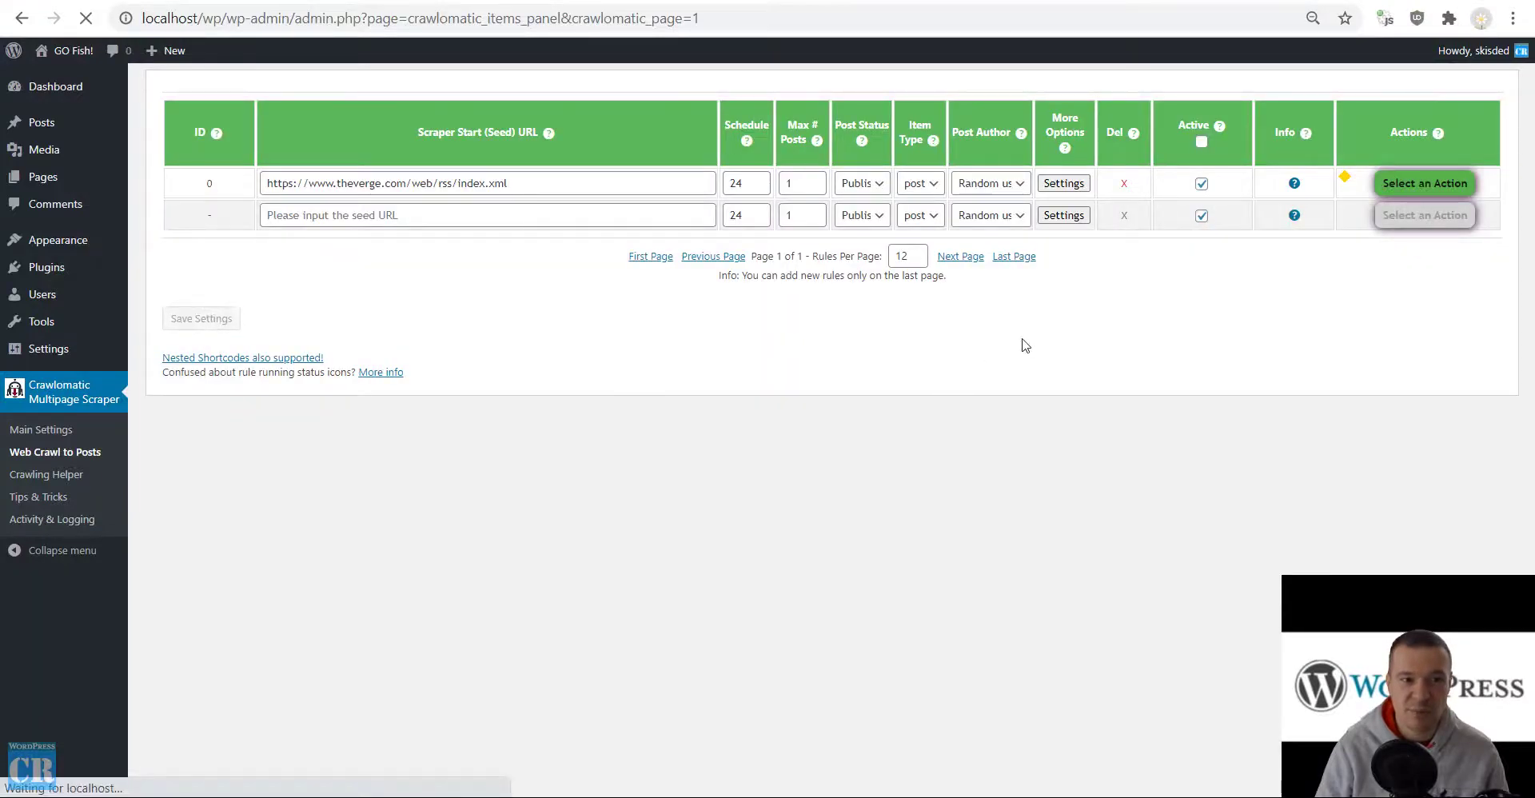
left_click(1425, 183)
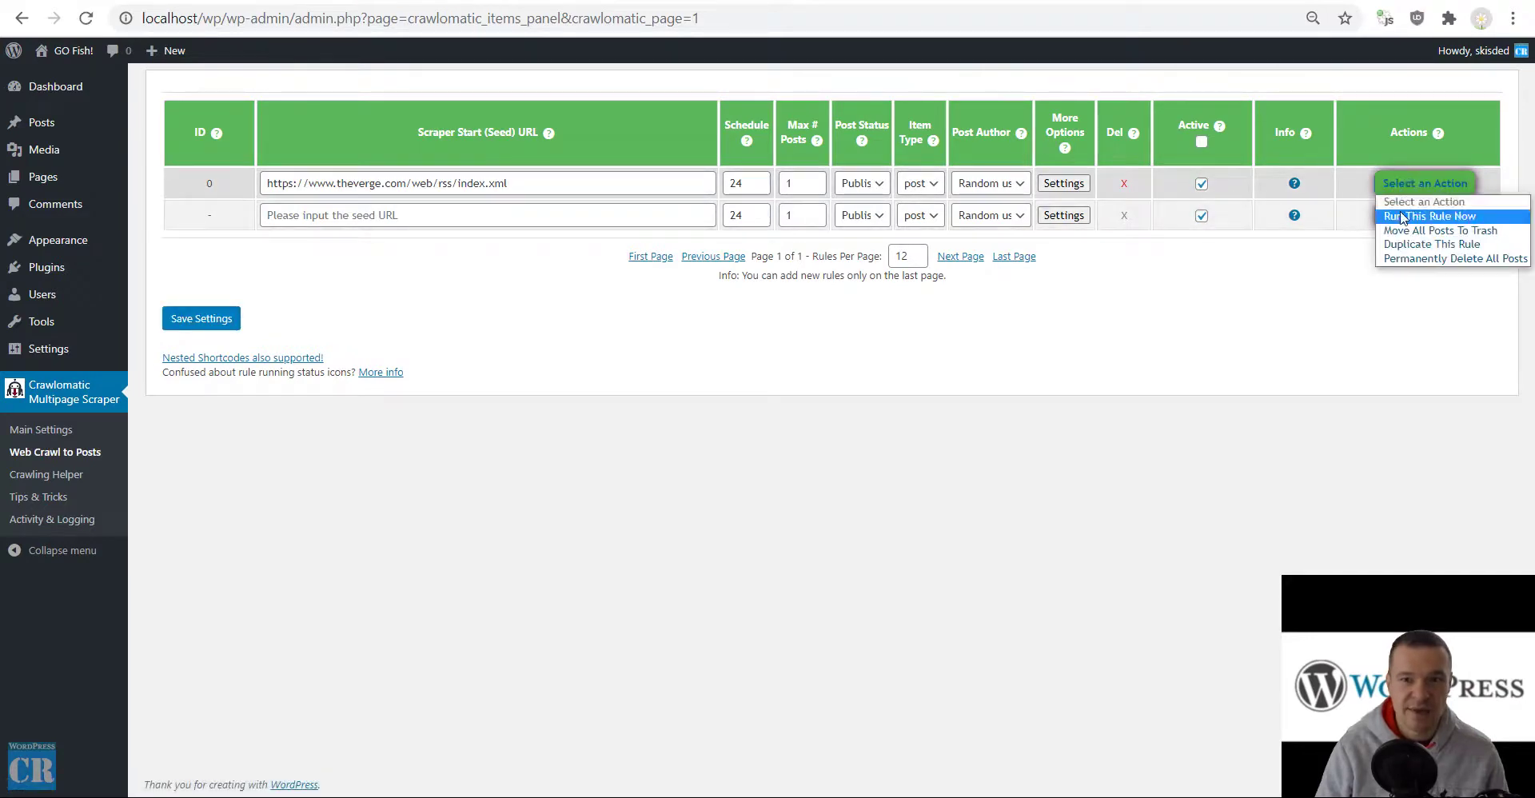
left_click(1419, 208)
key("Return")
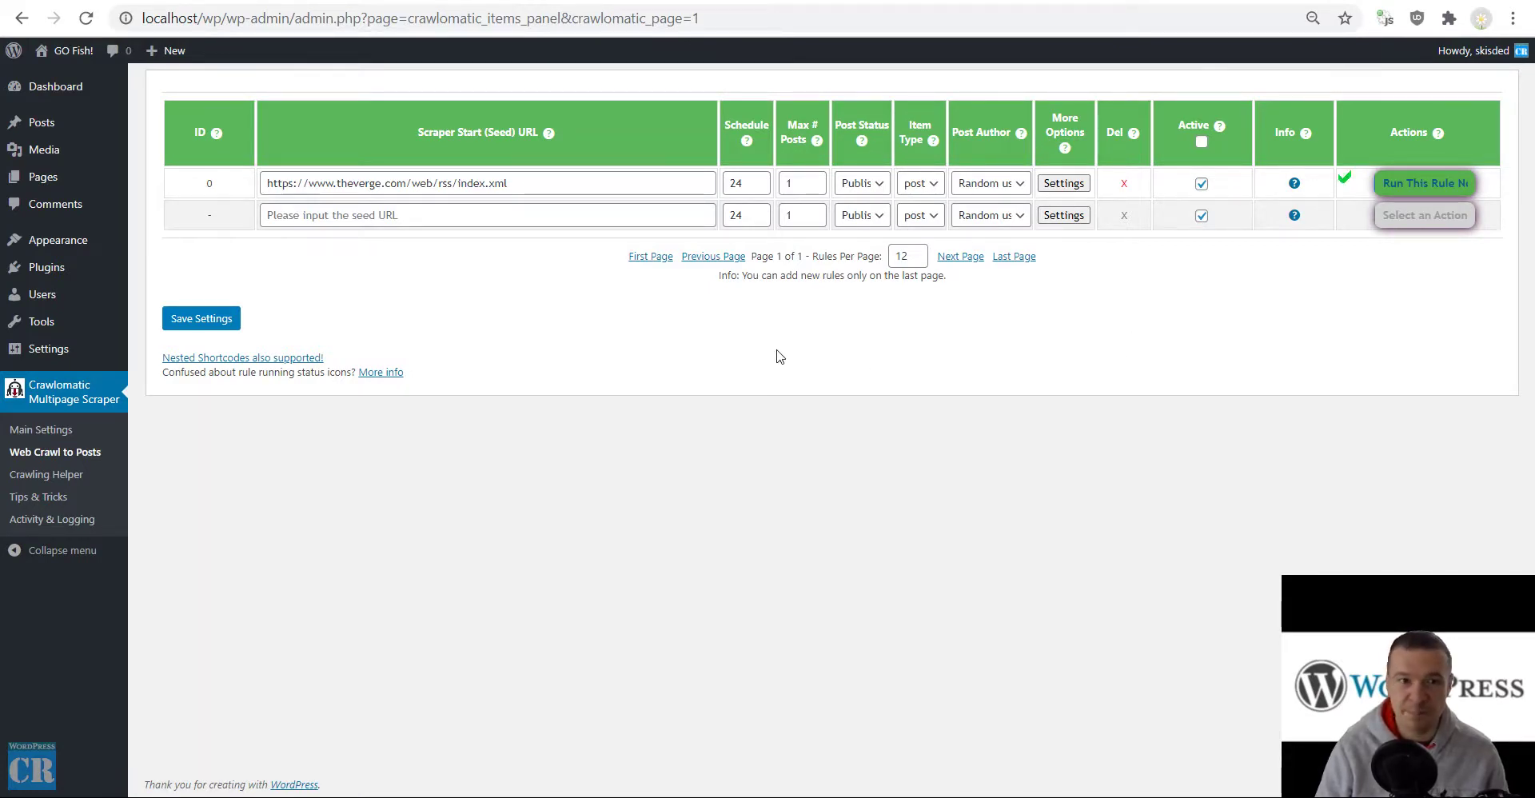
- Reload the site's front page to examine the imported post, recheck the RSS feed, and return to the crawl rules
left_click(22, 17)
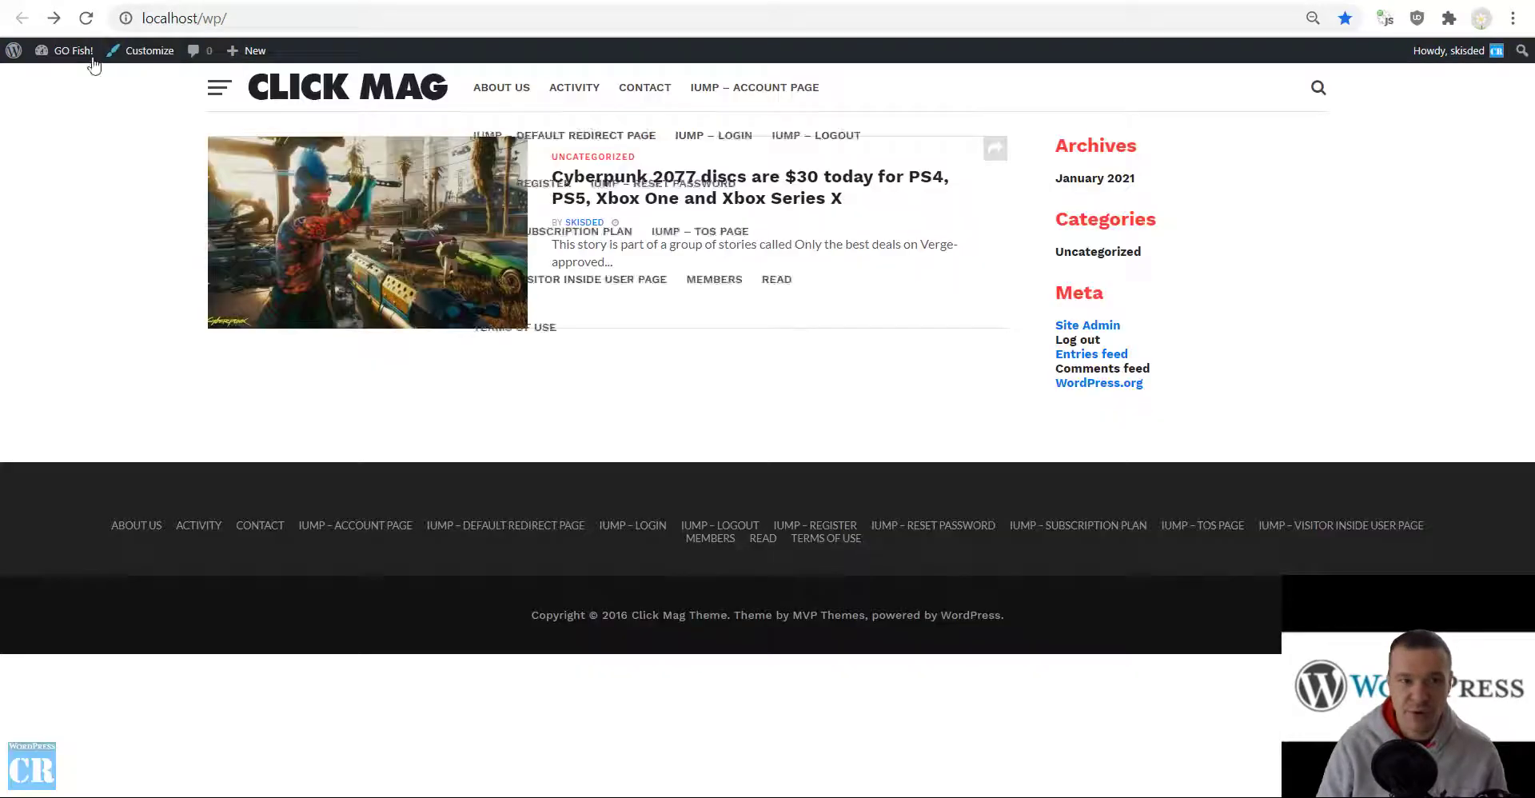
left_click(87, 18)
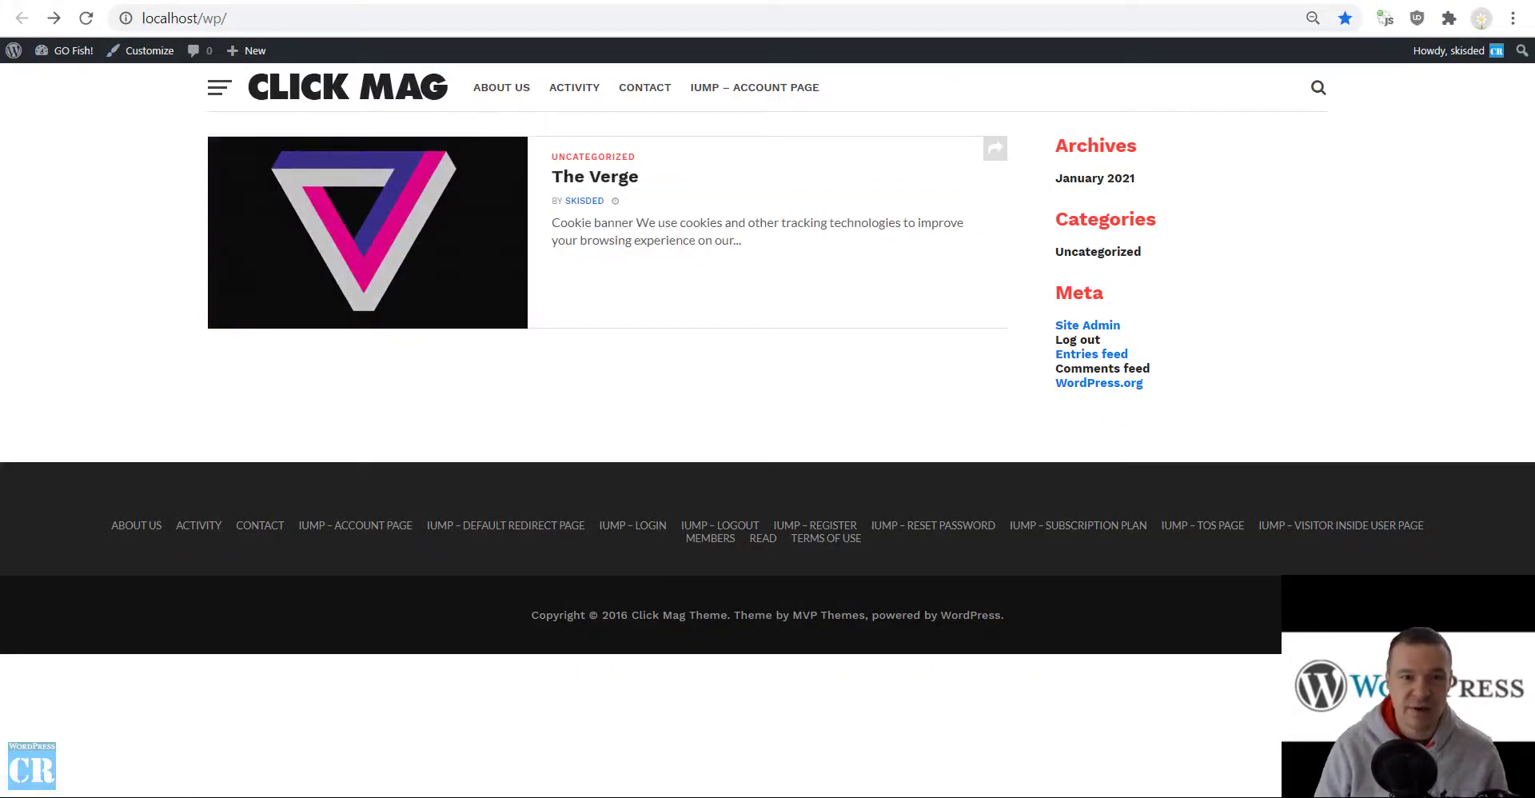
key("ctrl+Tab")
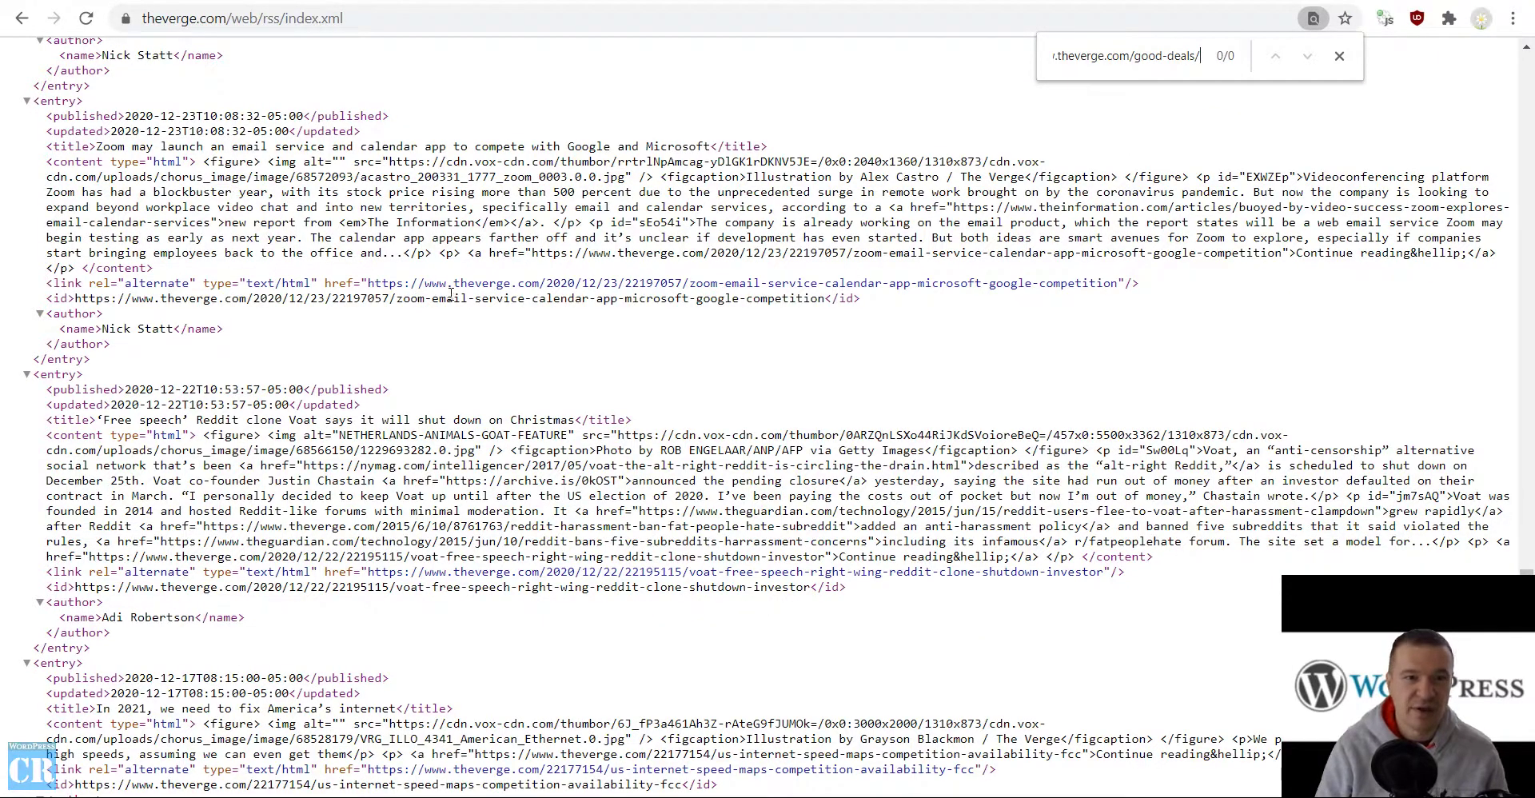
key("ctrl+Tab")
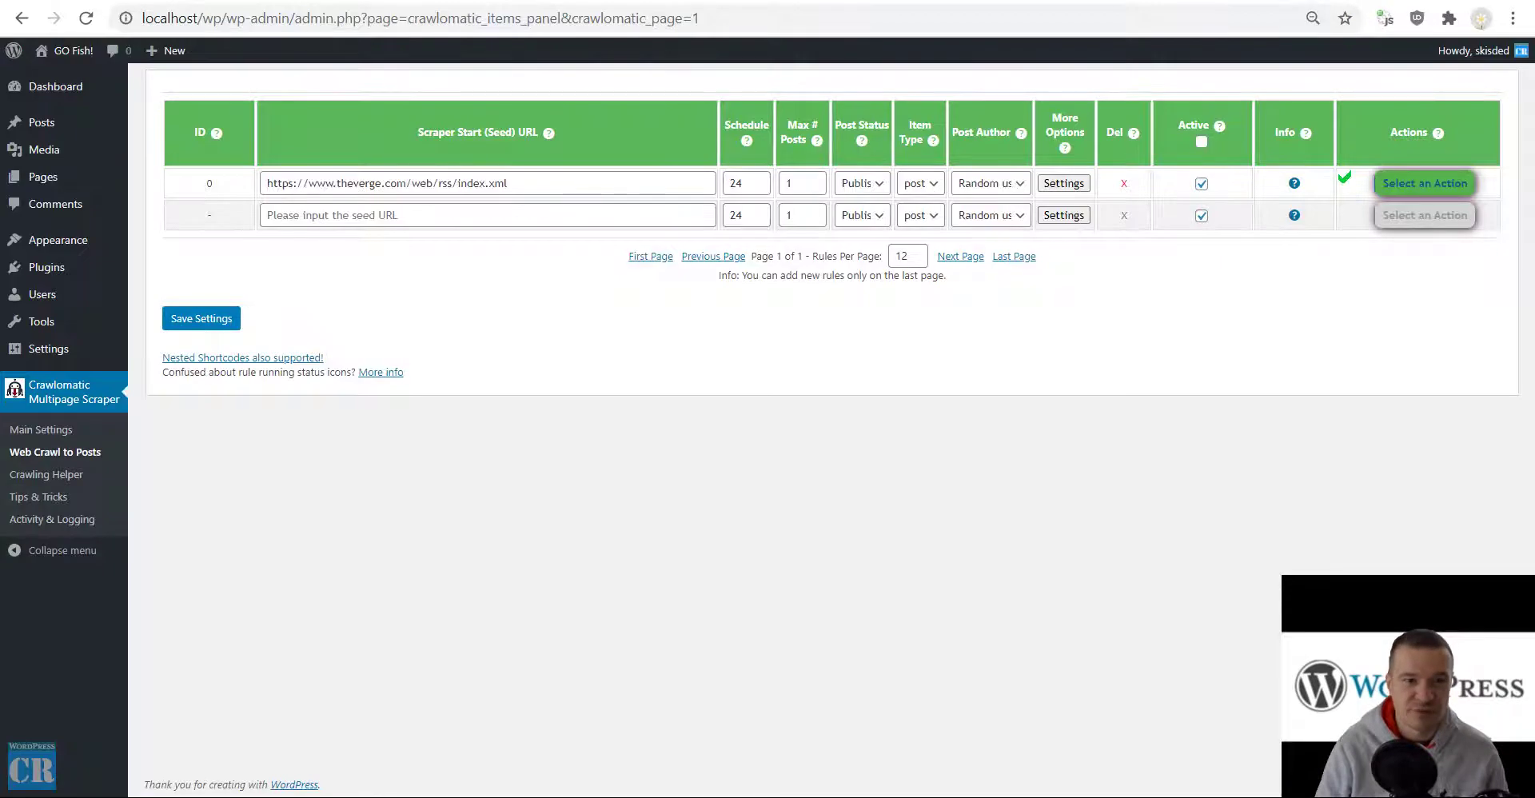
- Permanently delete all posts generated by rule 0
left_click(1436, 184)
left_click(1455, 258)
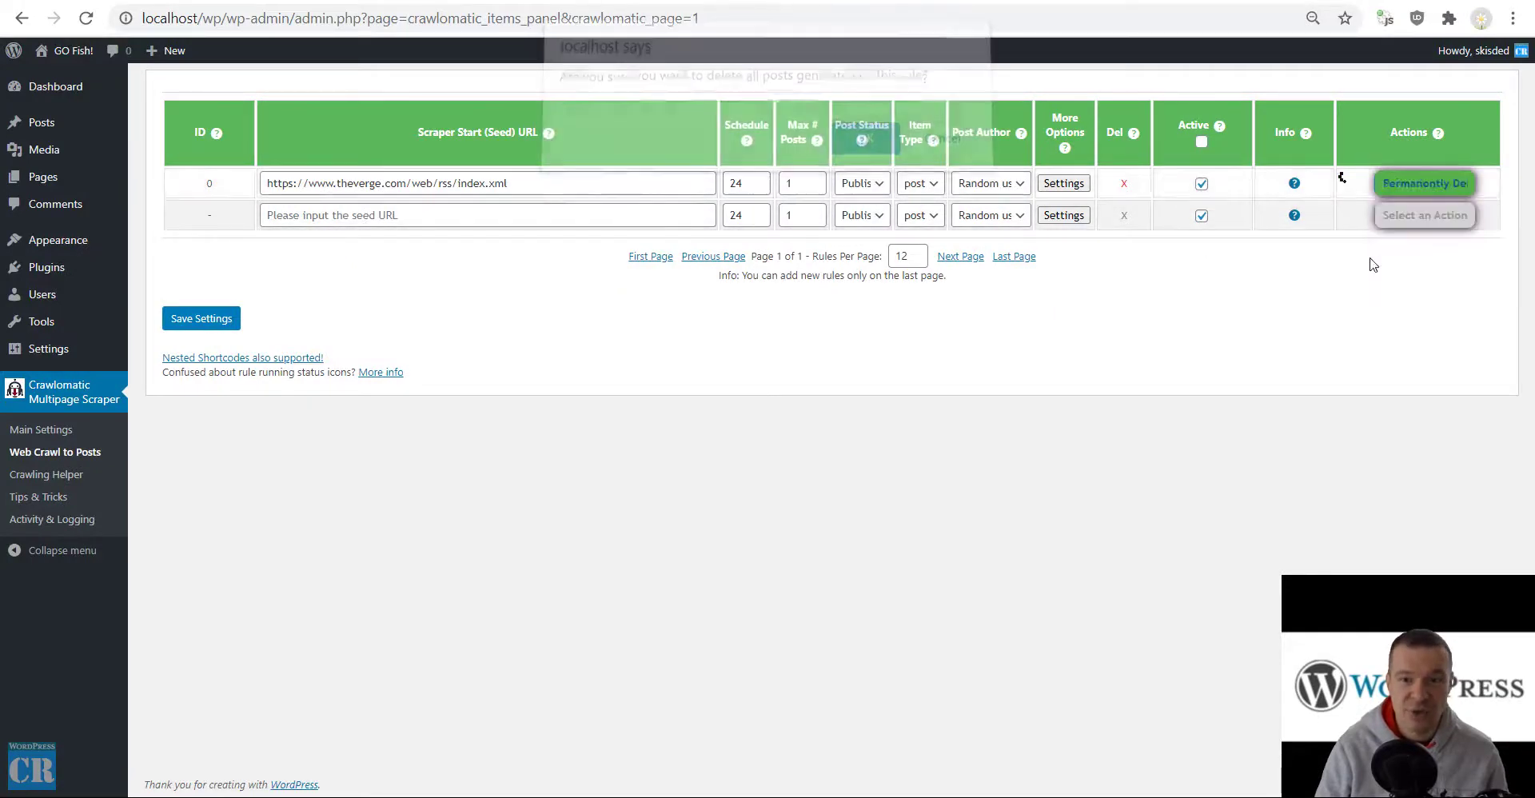
key("Return")
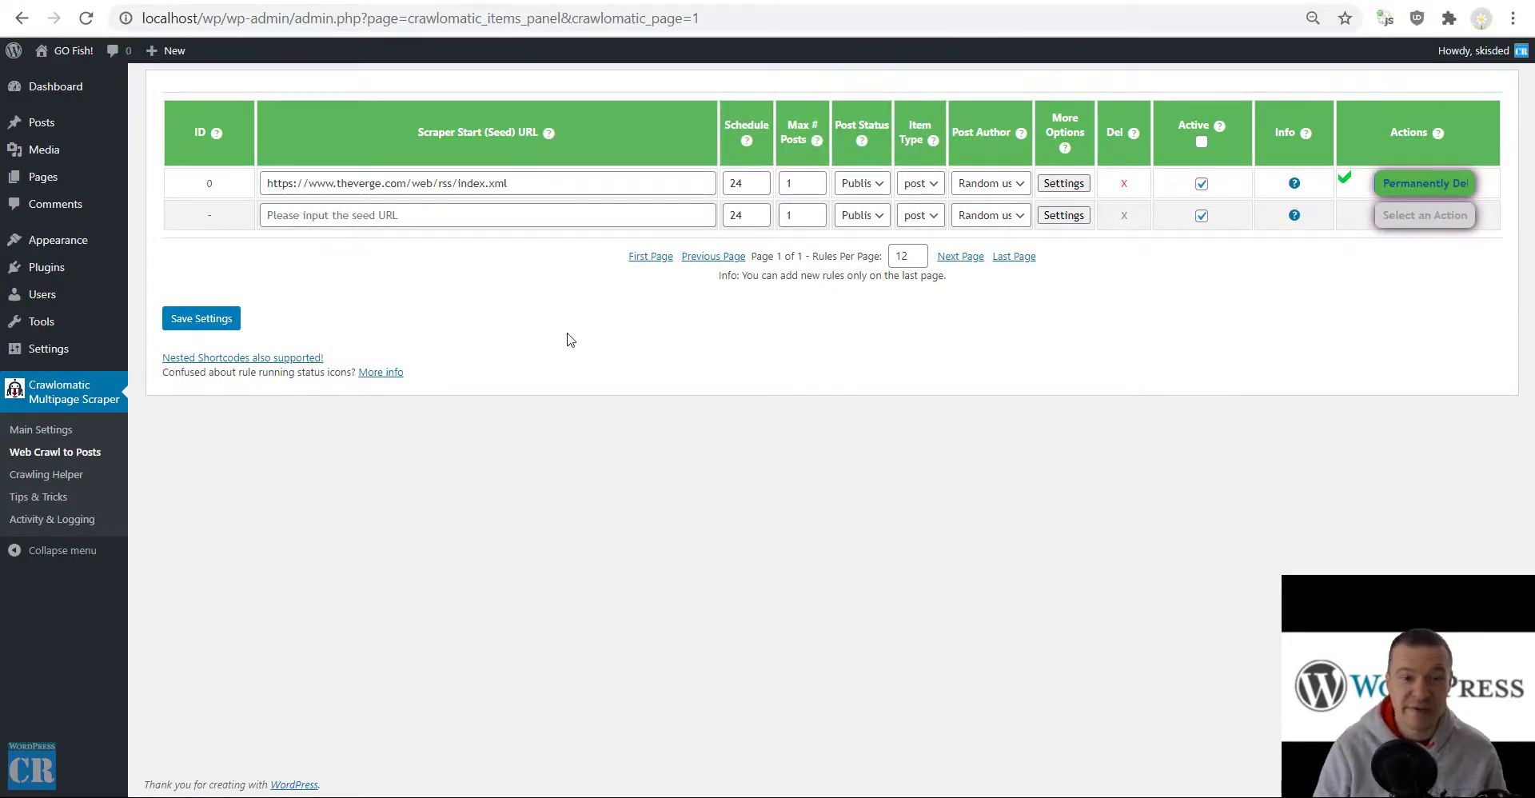
left_click(1049, 184)
left_click(1227, 630)
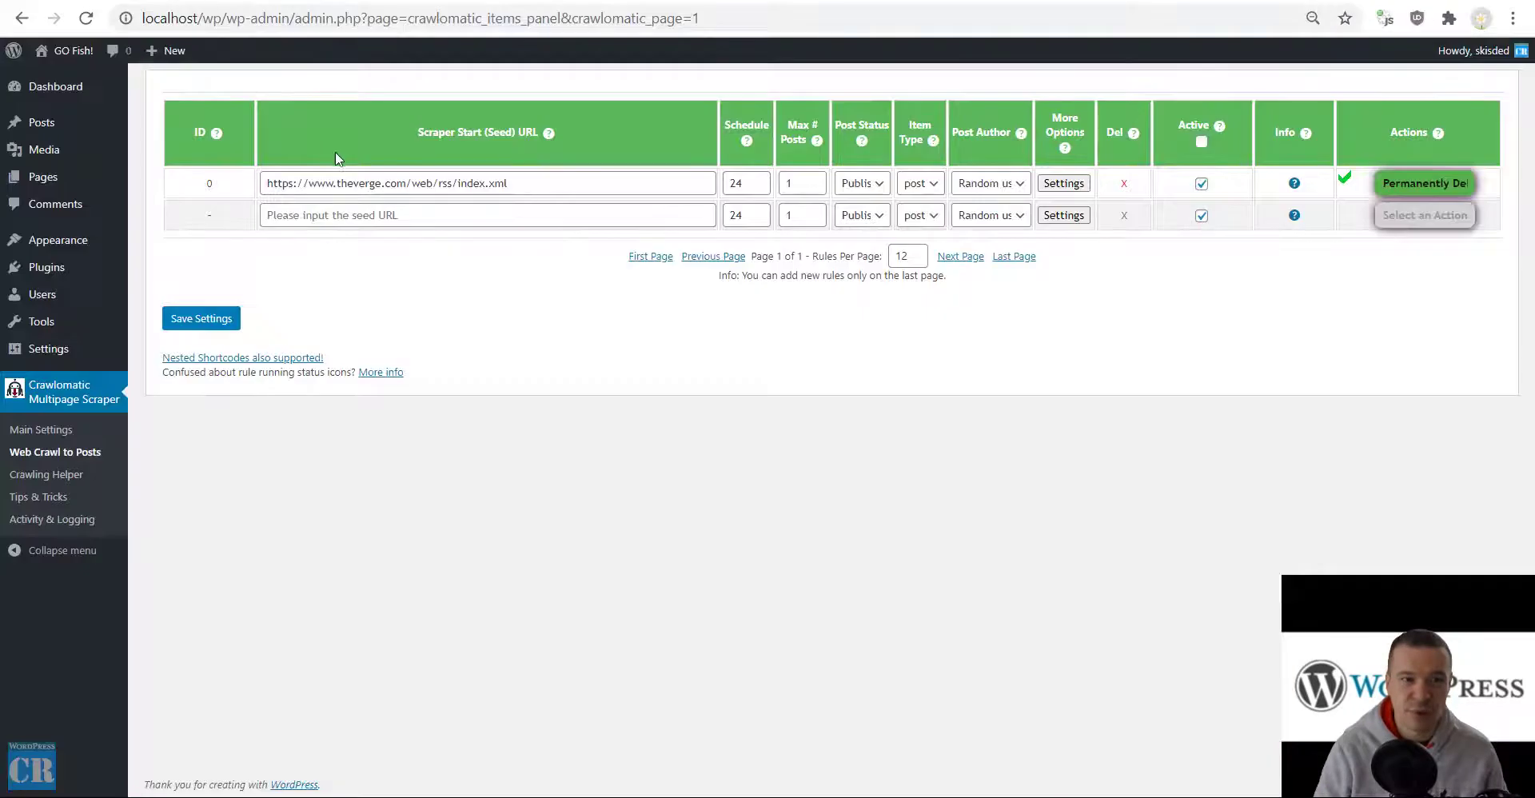
triple_click(339, 183)
type("https://www.theverge.com/")
left_click(441, 406)
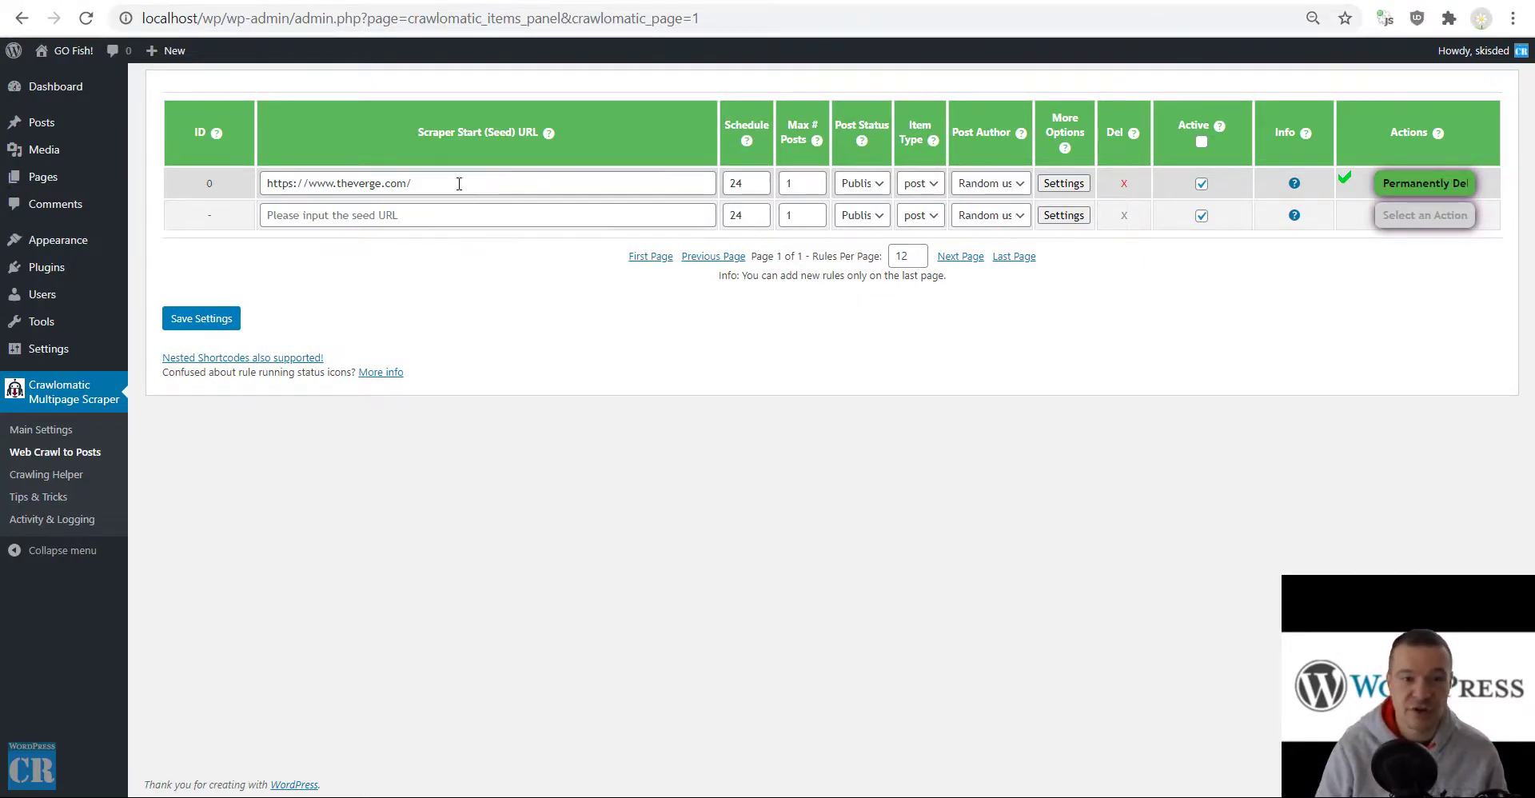
left_click(411, 183)
left_click_drag(410, 183, 277, 184)
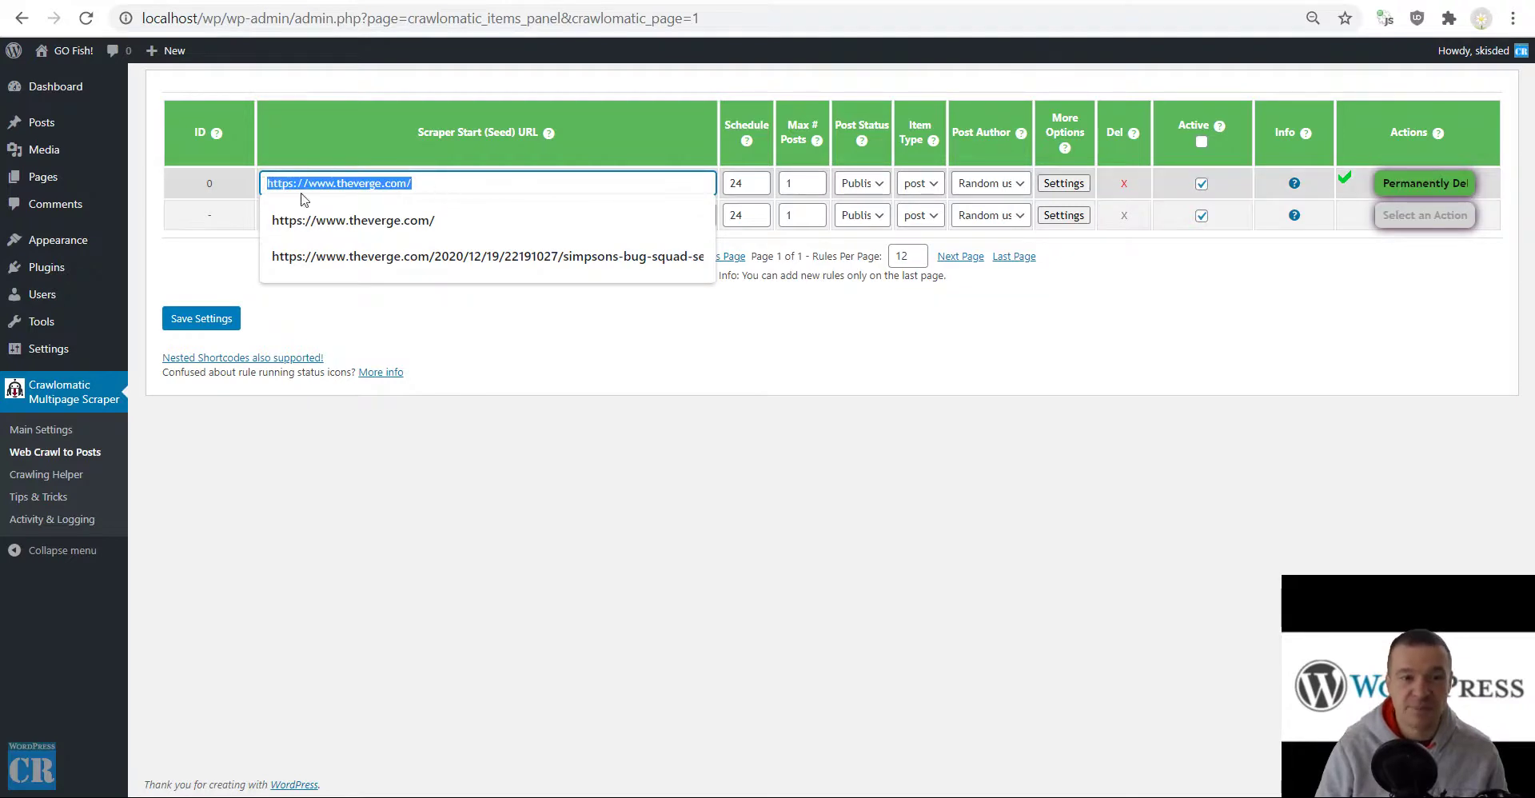
key("End")
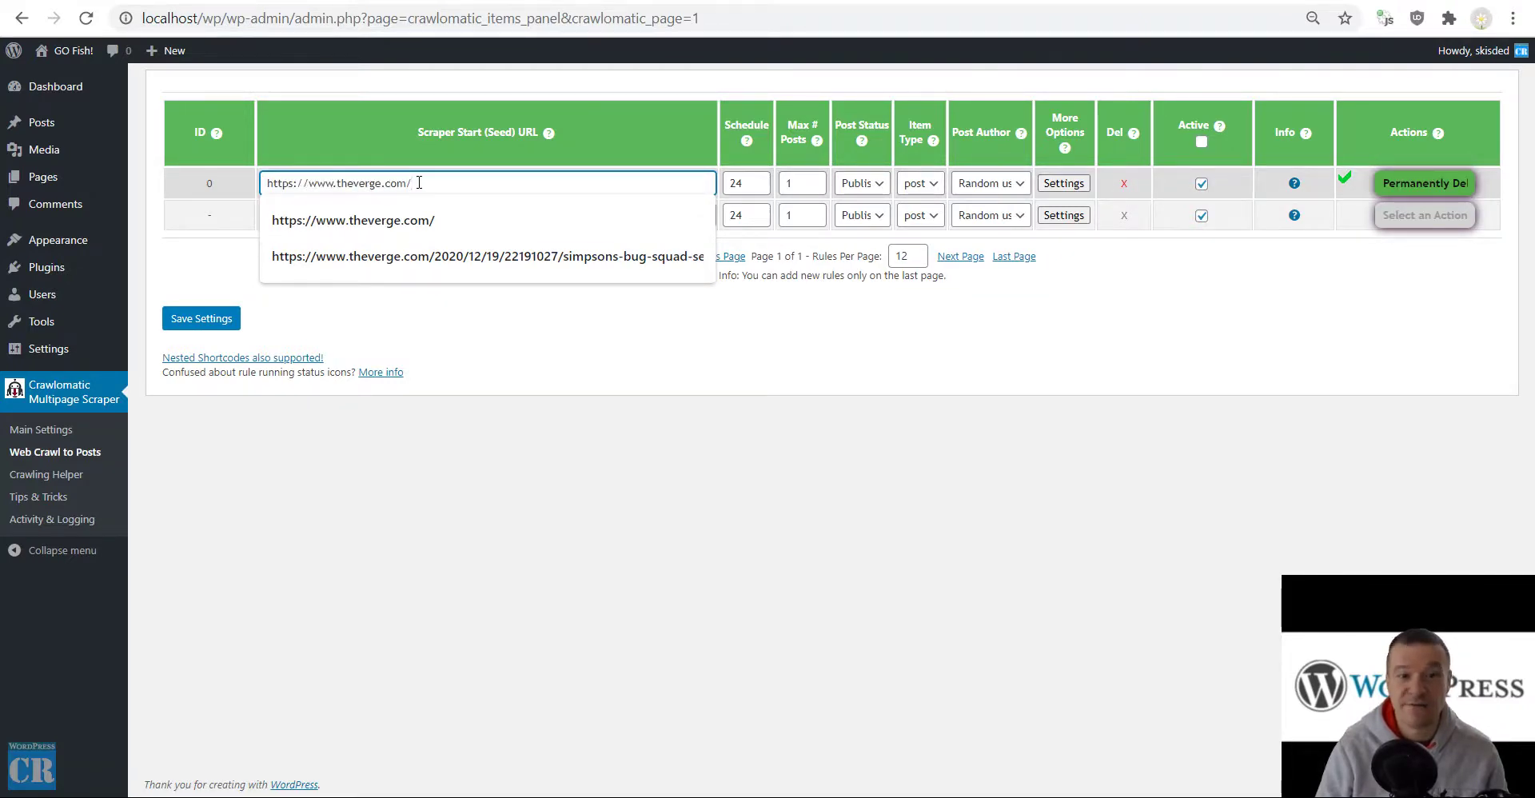
left_click(532, 411)
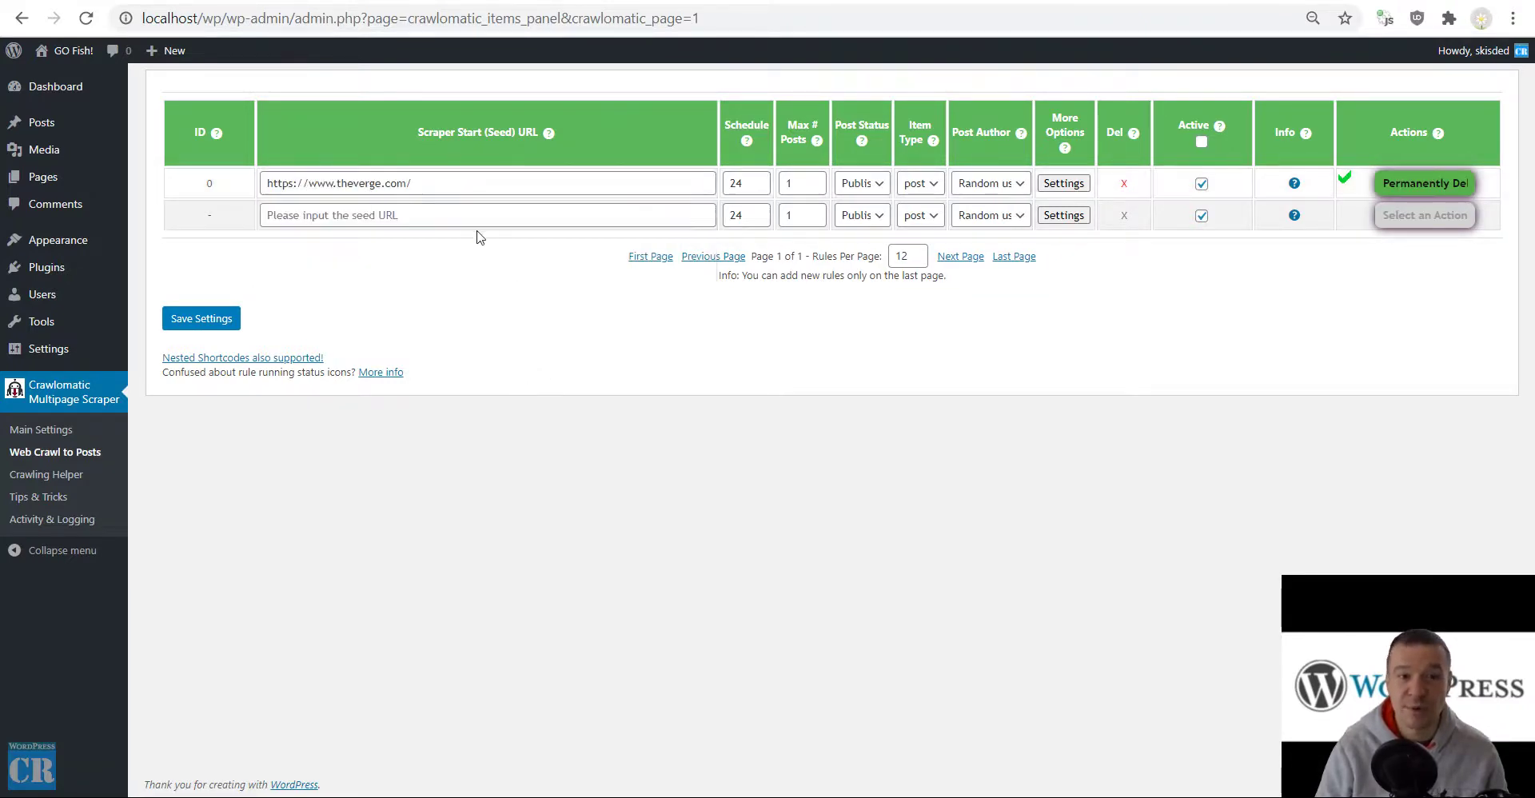
- Set rule 0's Seed Page Crawling Query Type to Visual Selector and pick the Fortnite article headline on The Verge's home page
left_click(1054, 189)
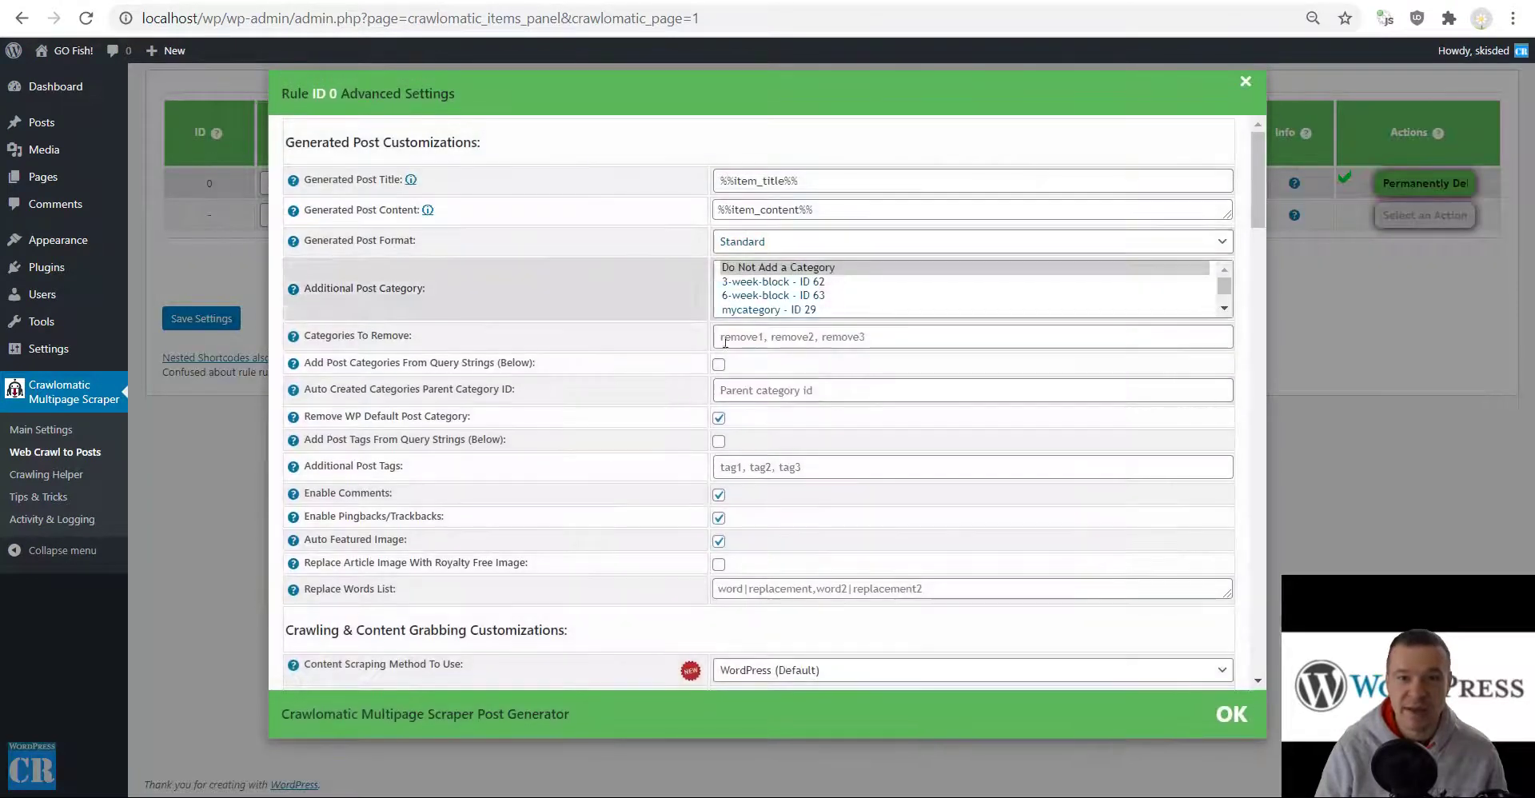
scroll(629, 389, "down", 15)
scroll(629, 389, "down", 4)
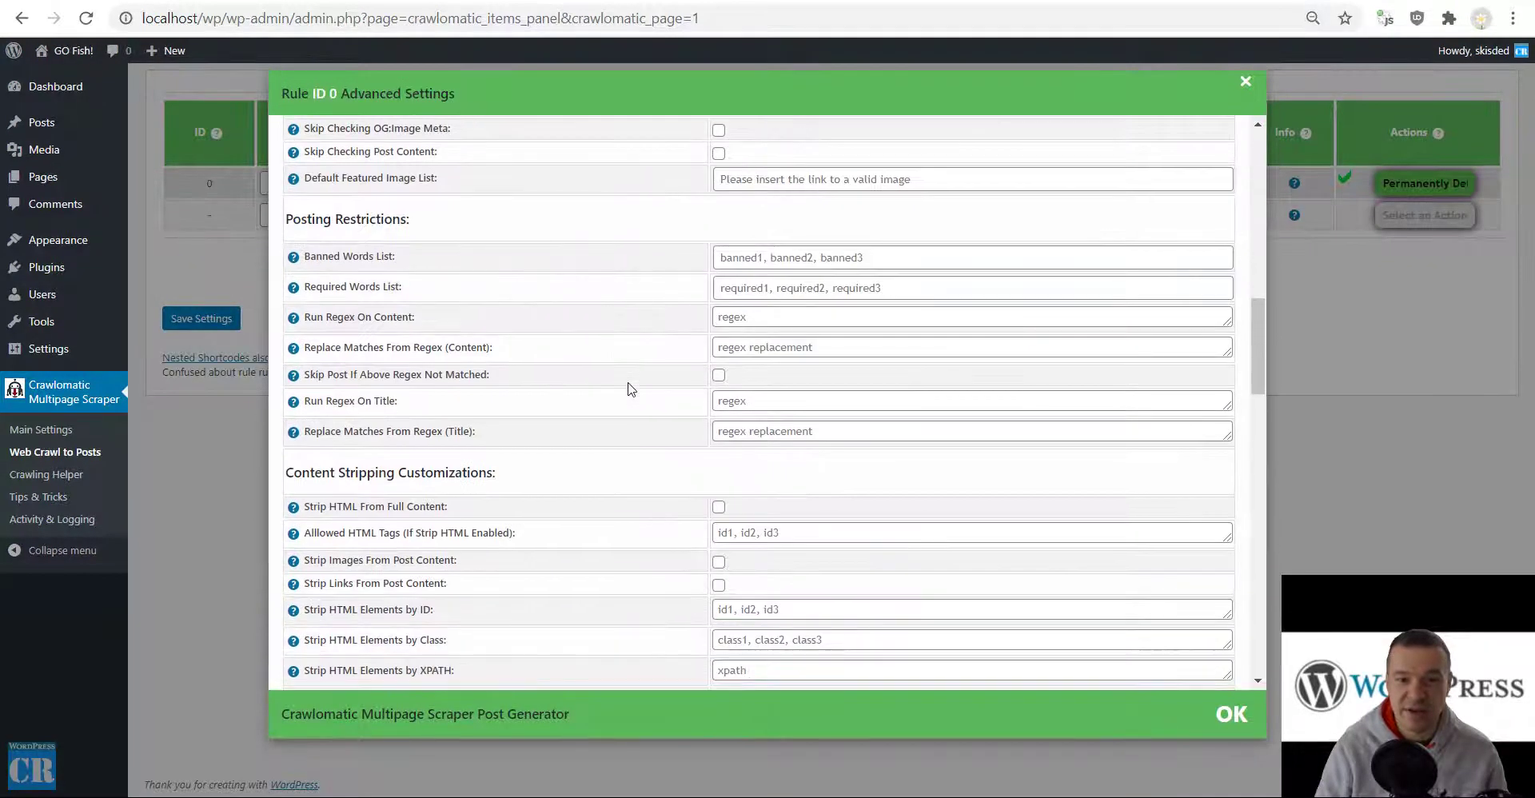
scroll(629, 389, "down", 6)
scroll(629, 390, "down", 5)
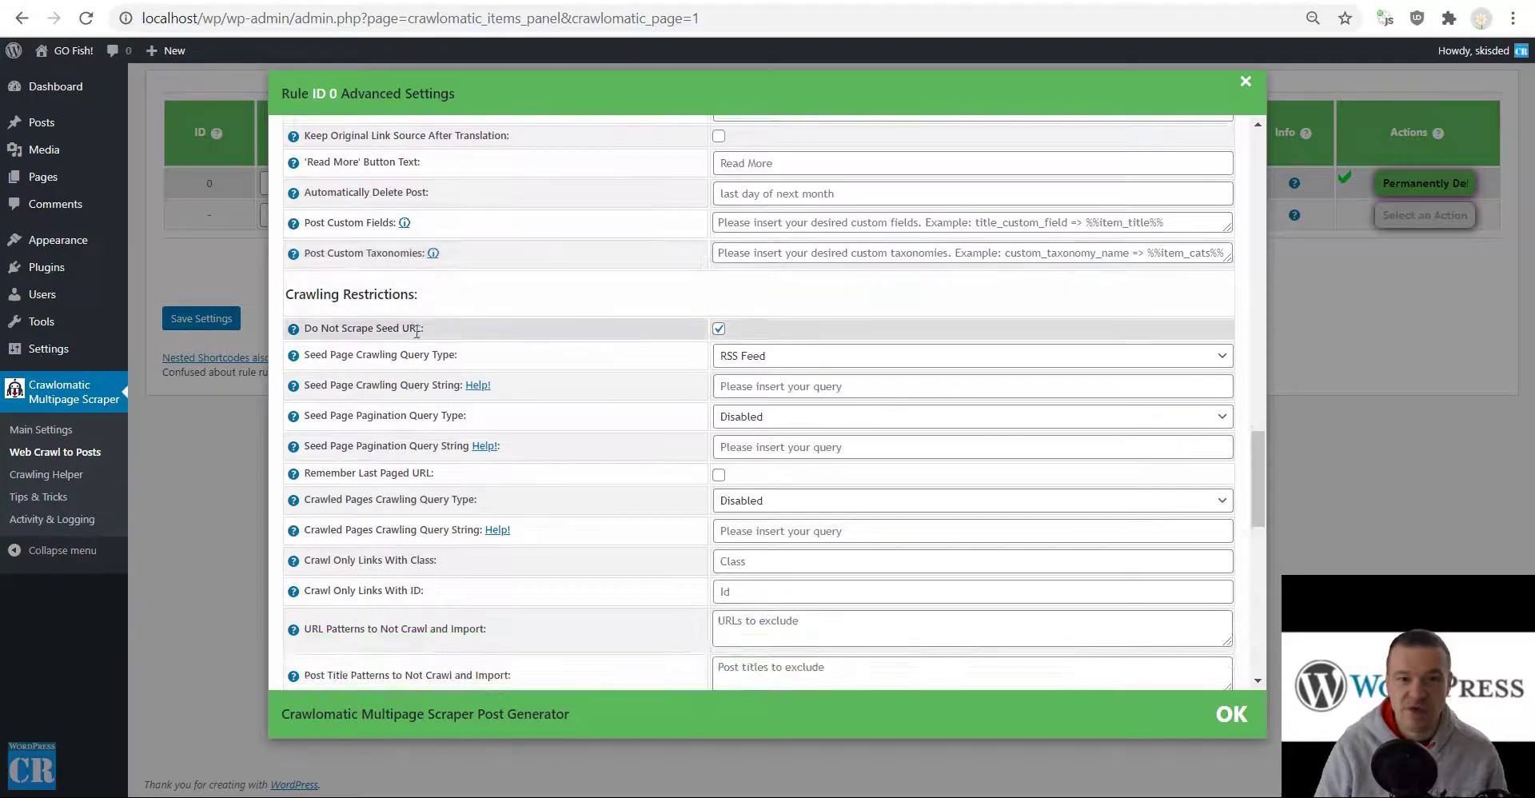
left_click_drag(320, 329, 416, 325)
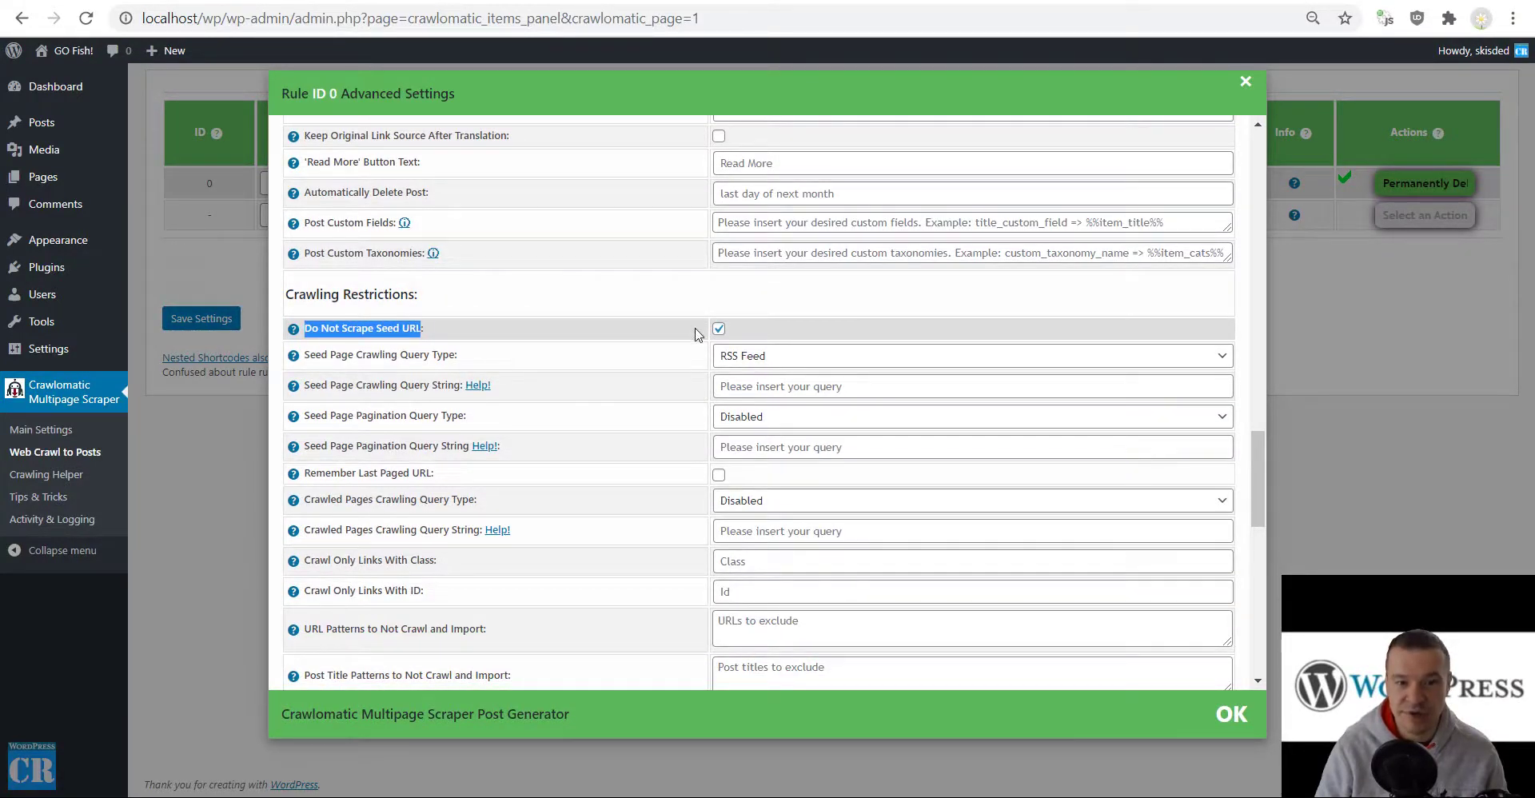
left_click(747, 356)
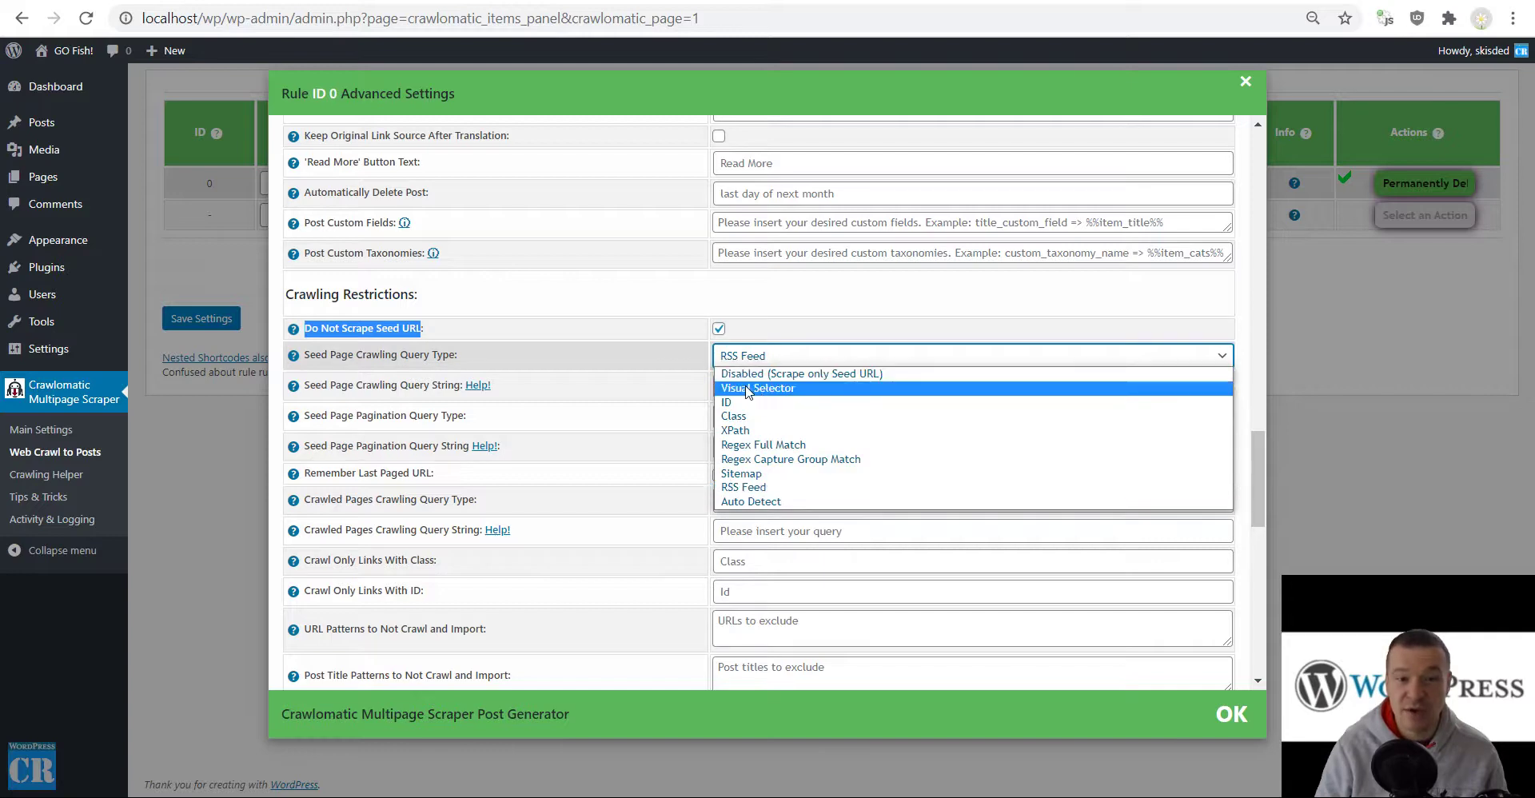
left_click(747, 389)
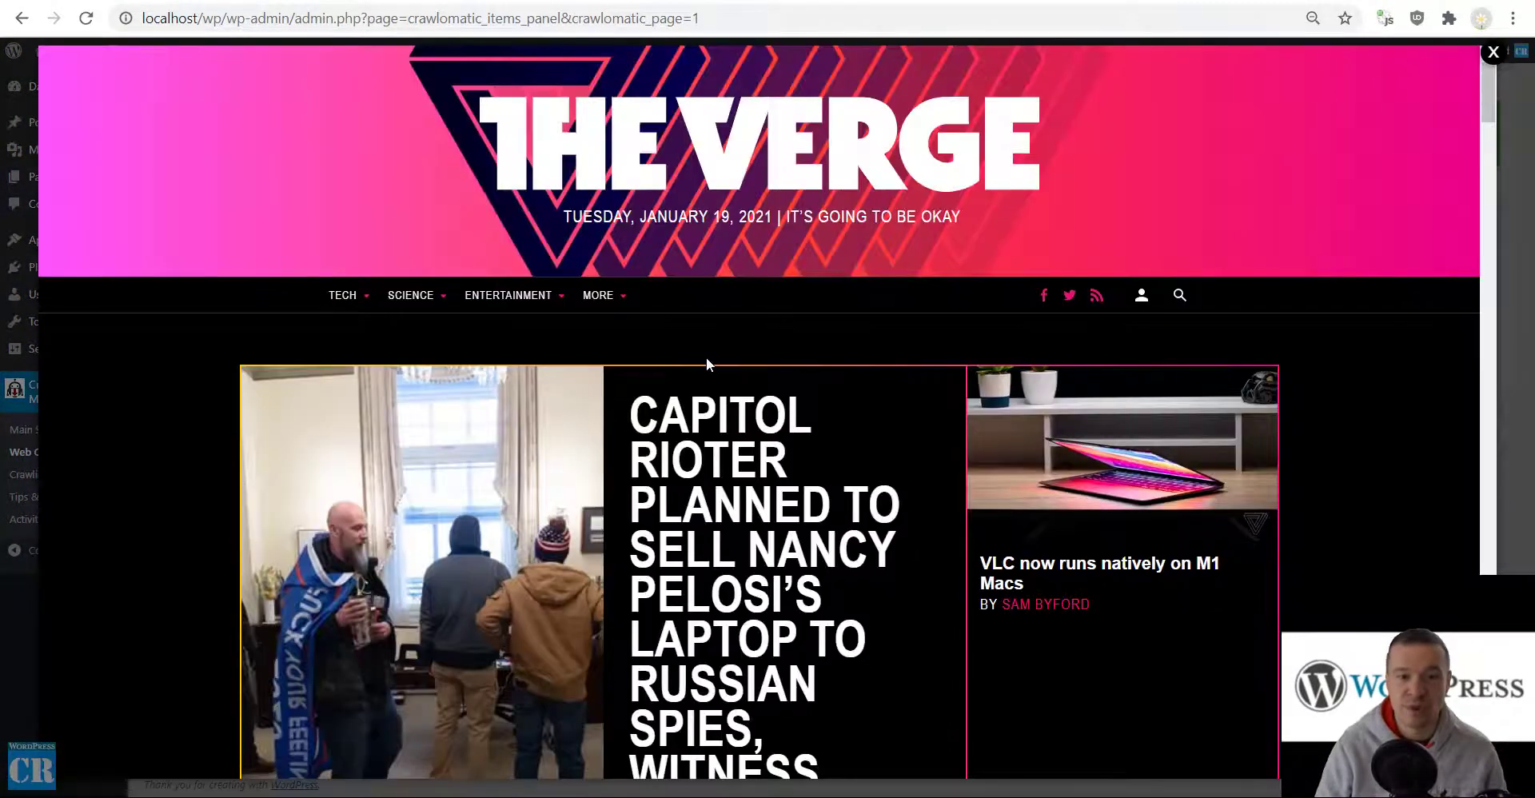
scroll(680, 360, "down", 10)
scroll(769, 432, "up", 5)
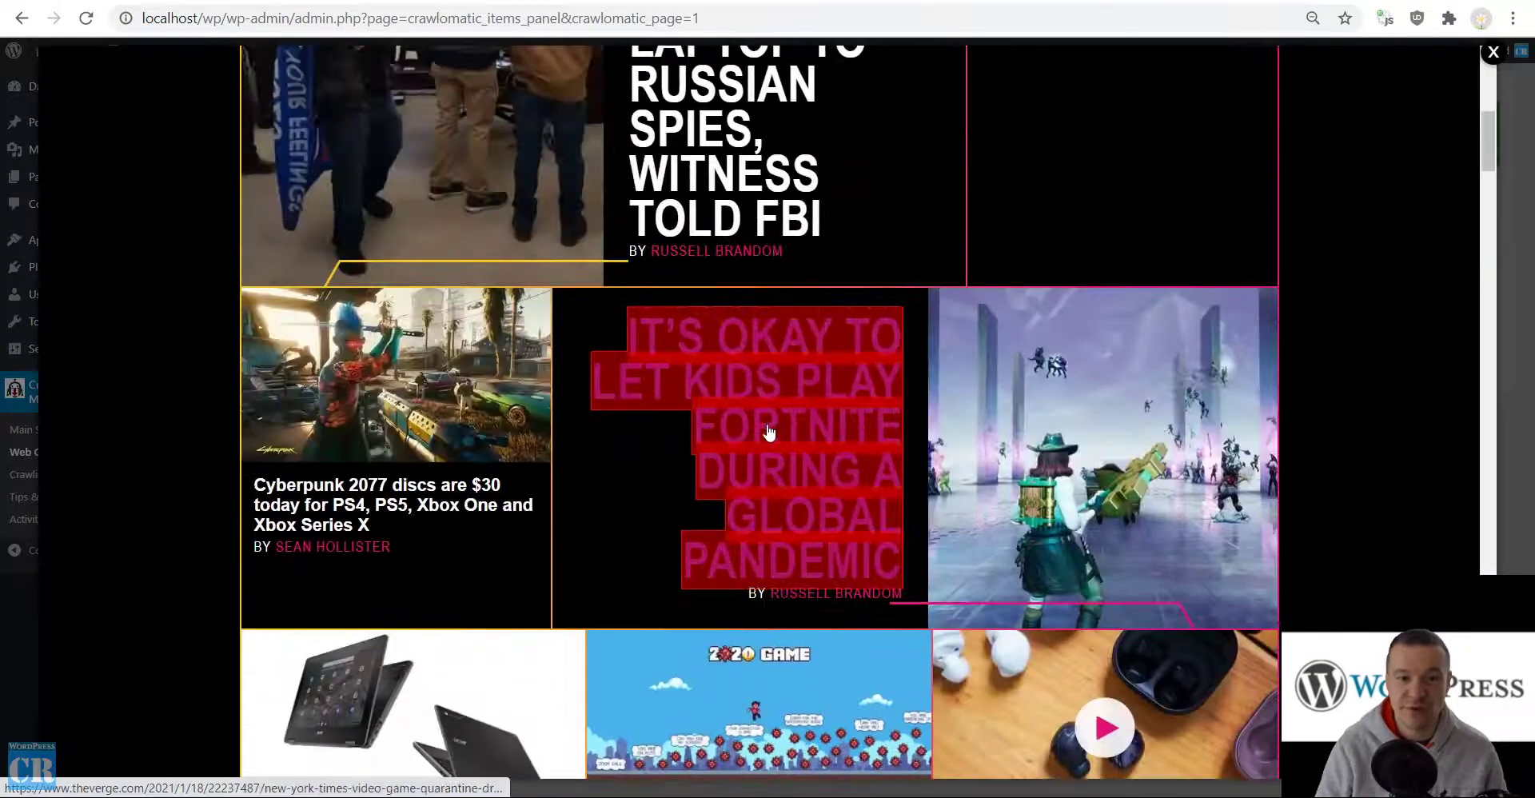
left_click(731, 363)
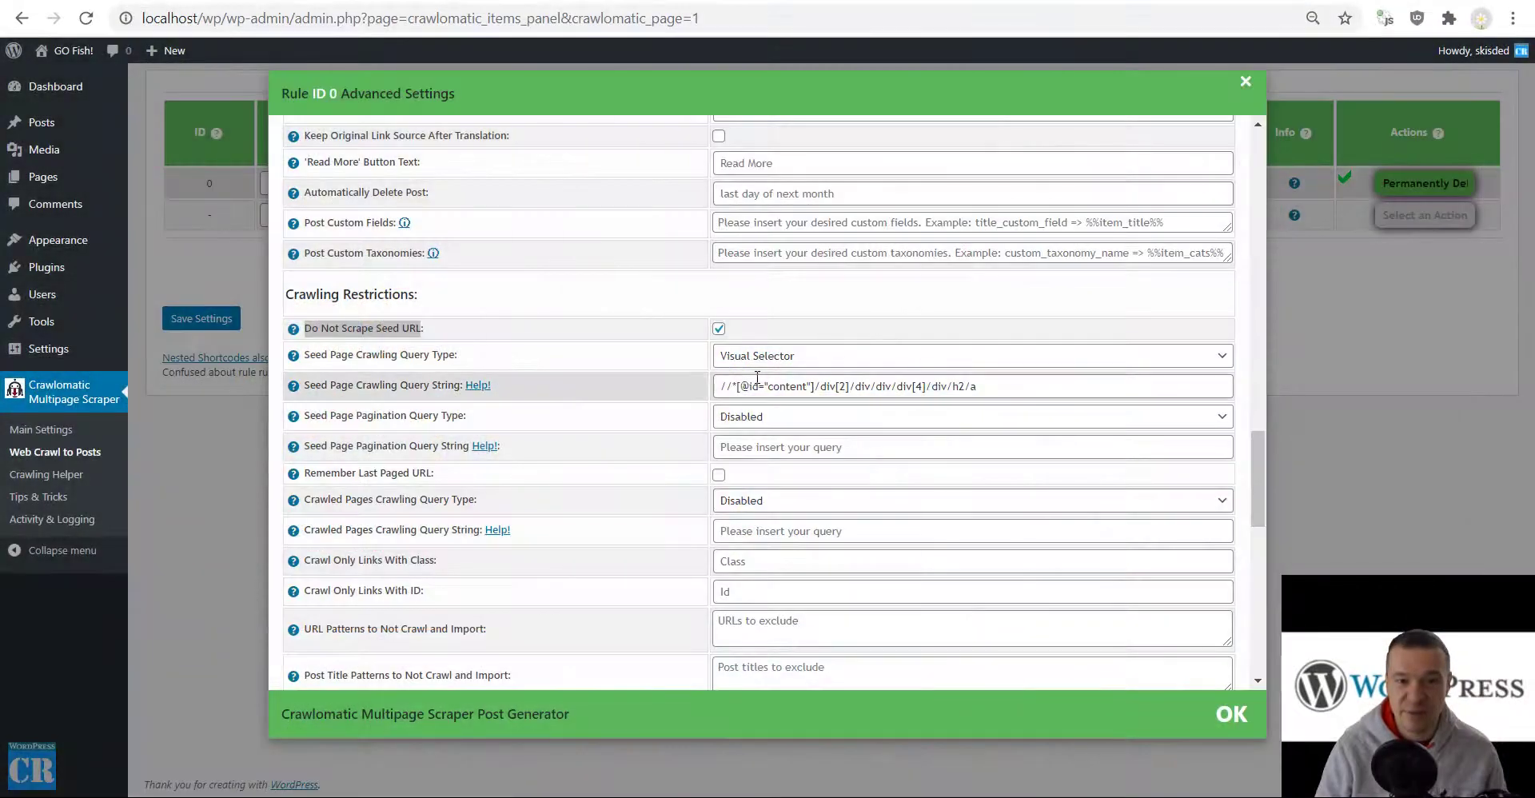
- Reopen the Visual Selector for the seed page crawling query and pick the Skyrim mod headline in the article list
left_click(759, 353)
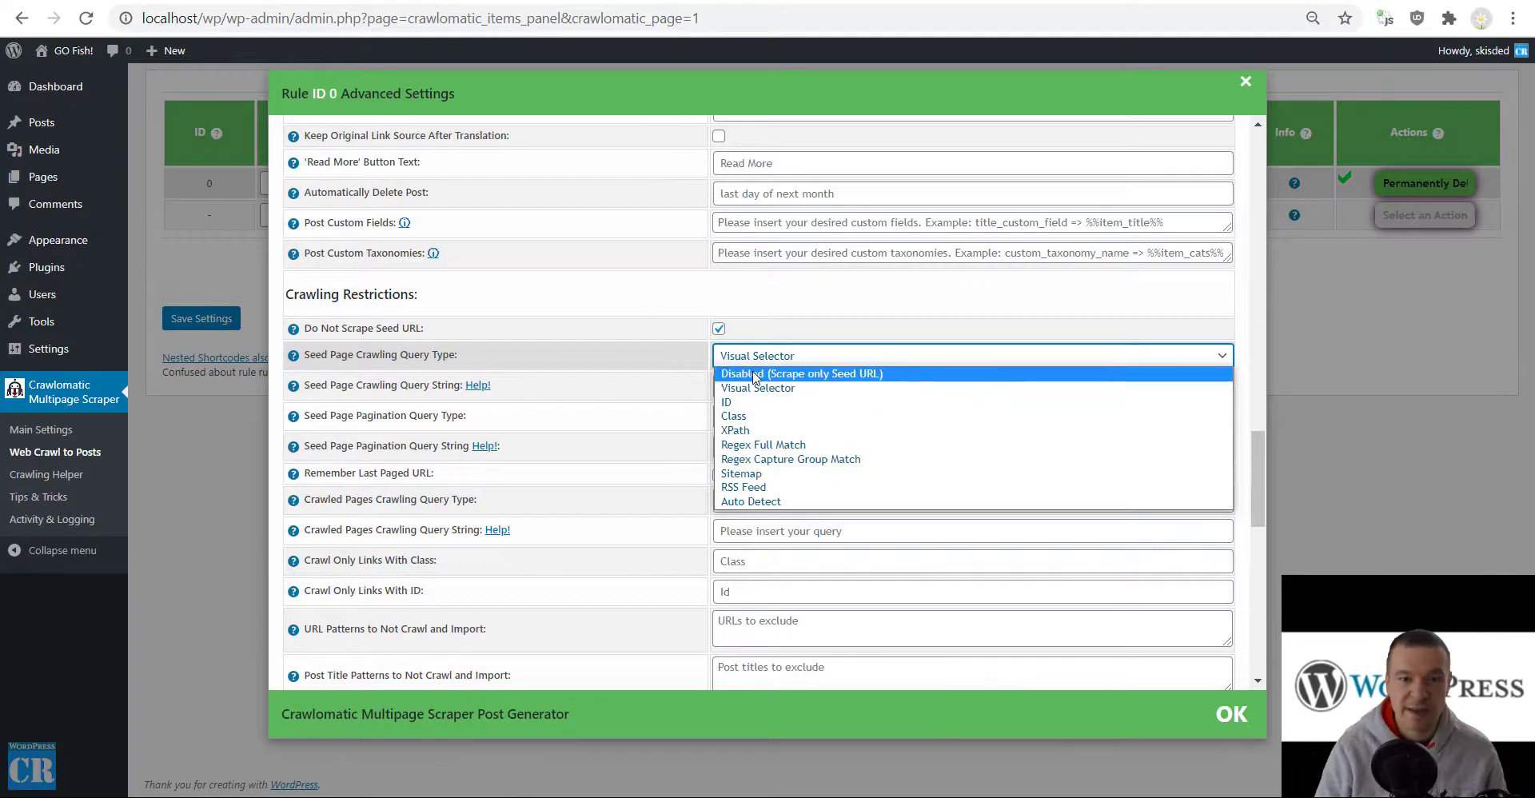
left_click(753, 376)
left_click(756, 355)
left_click(752, 389)
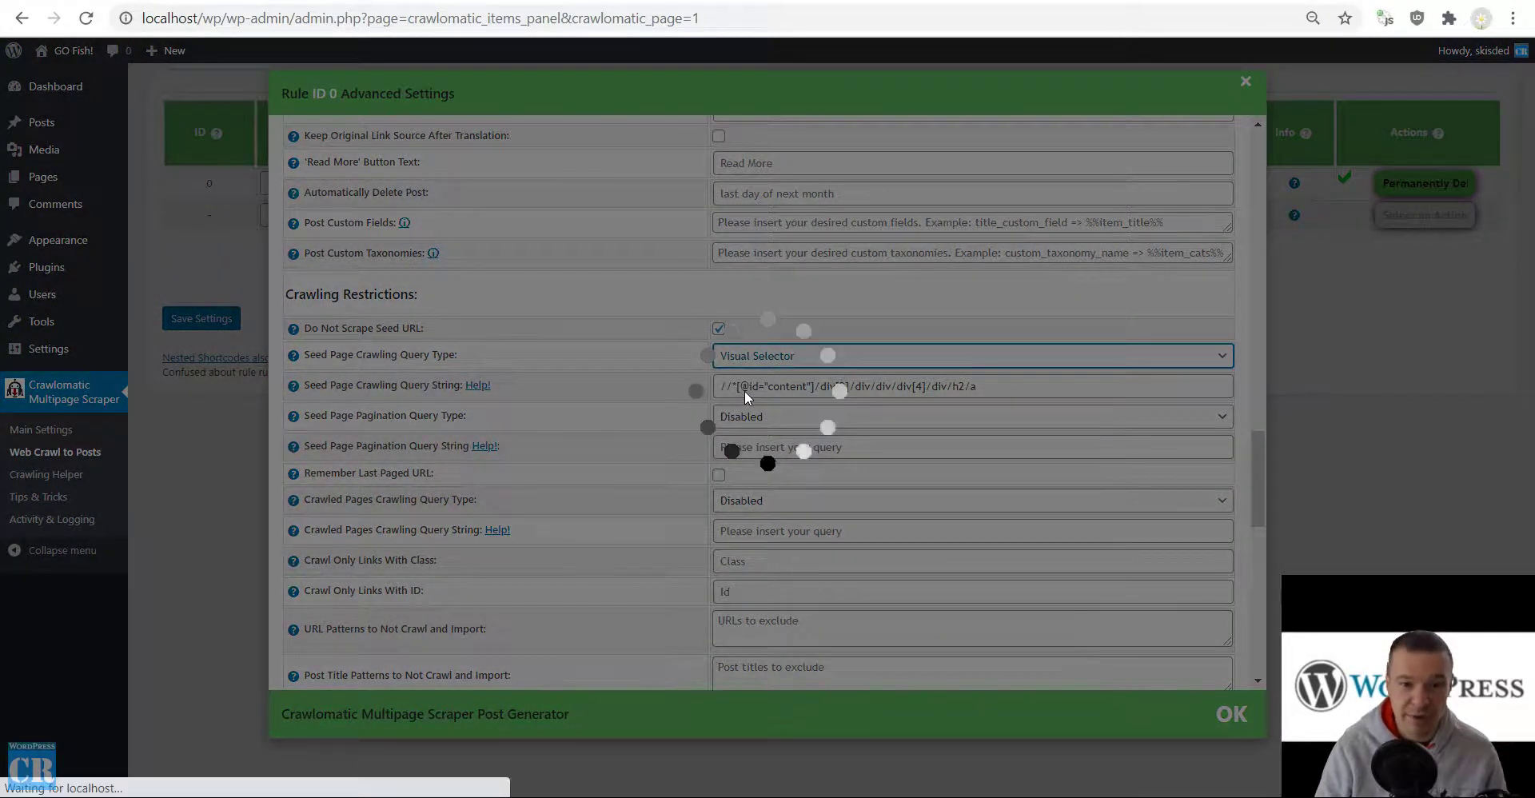
scroll(746, 398, "down", 15)
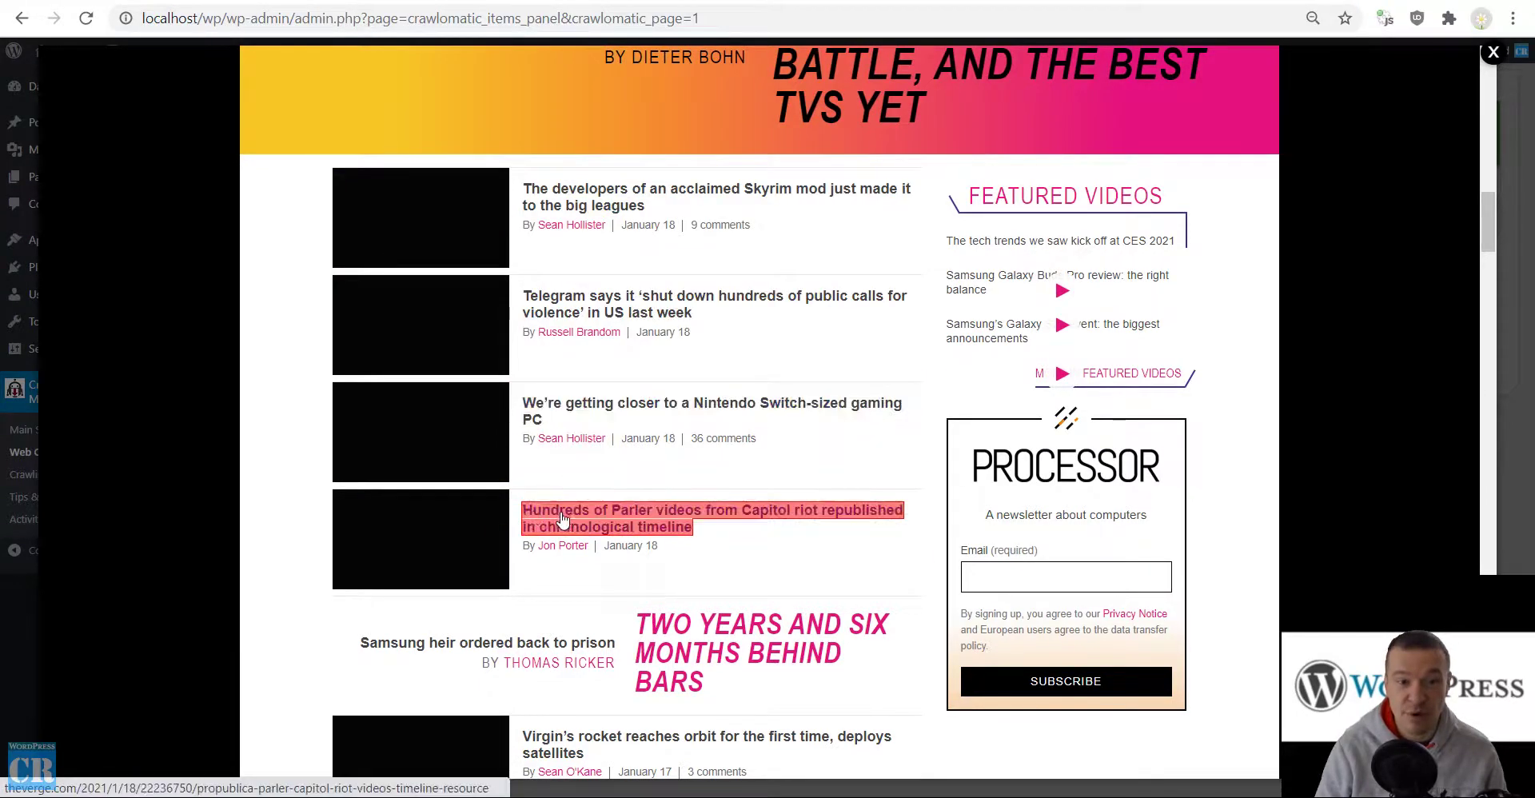
left_click(542, 192)
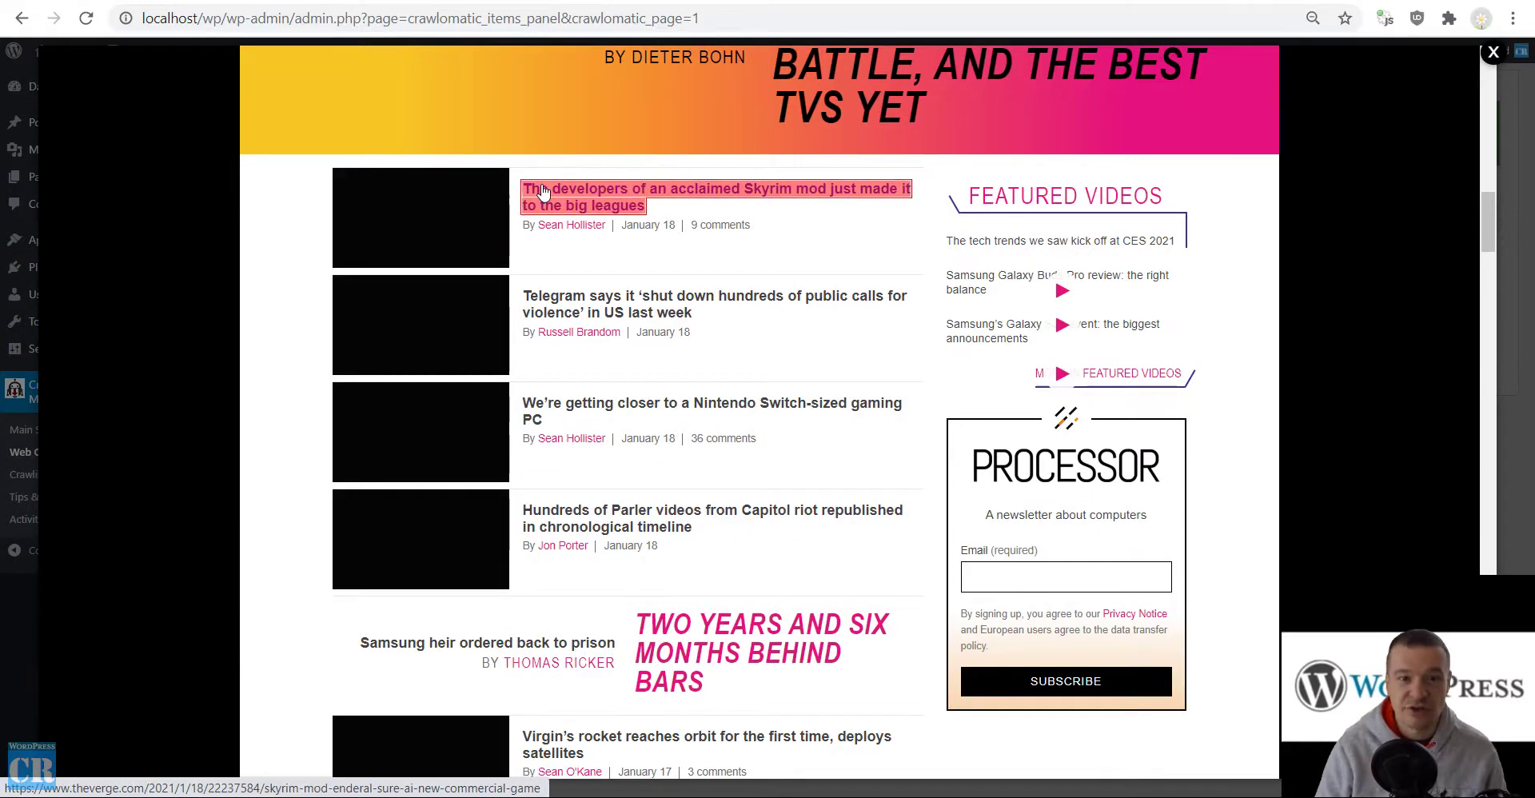
- Try to pick the article content for rule 0 with Content Query Type set to Visual Selector
scroll(681, 411, "down", 5)
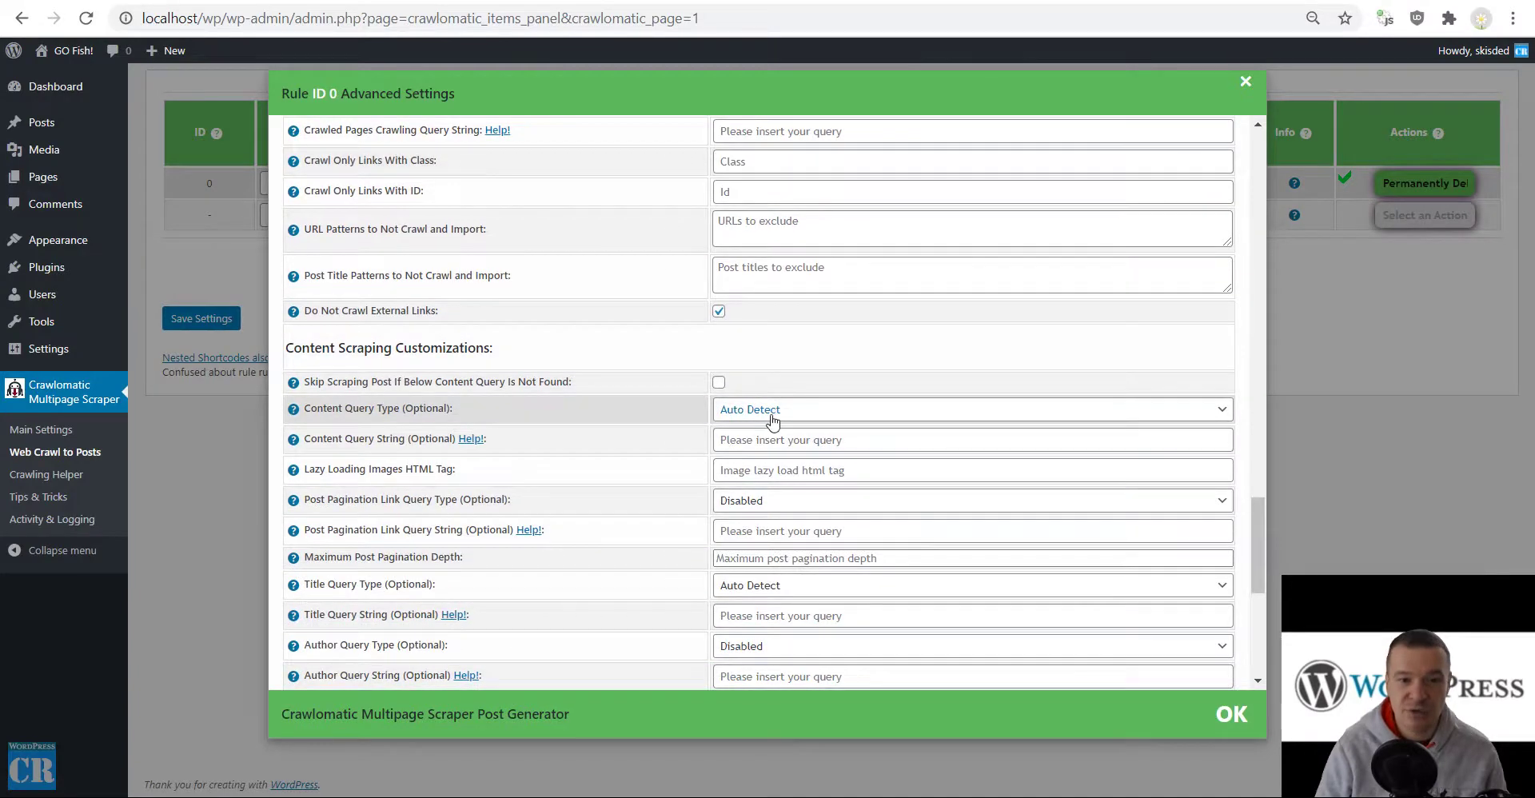
left_click(772, 419)
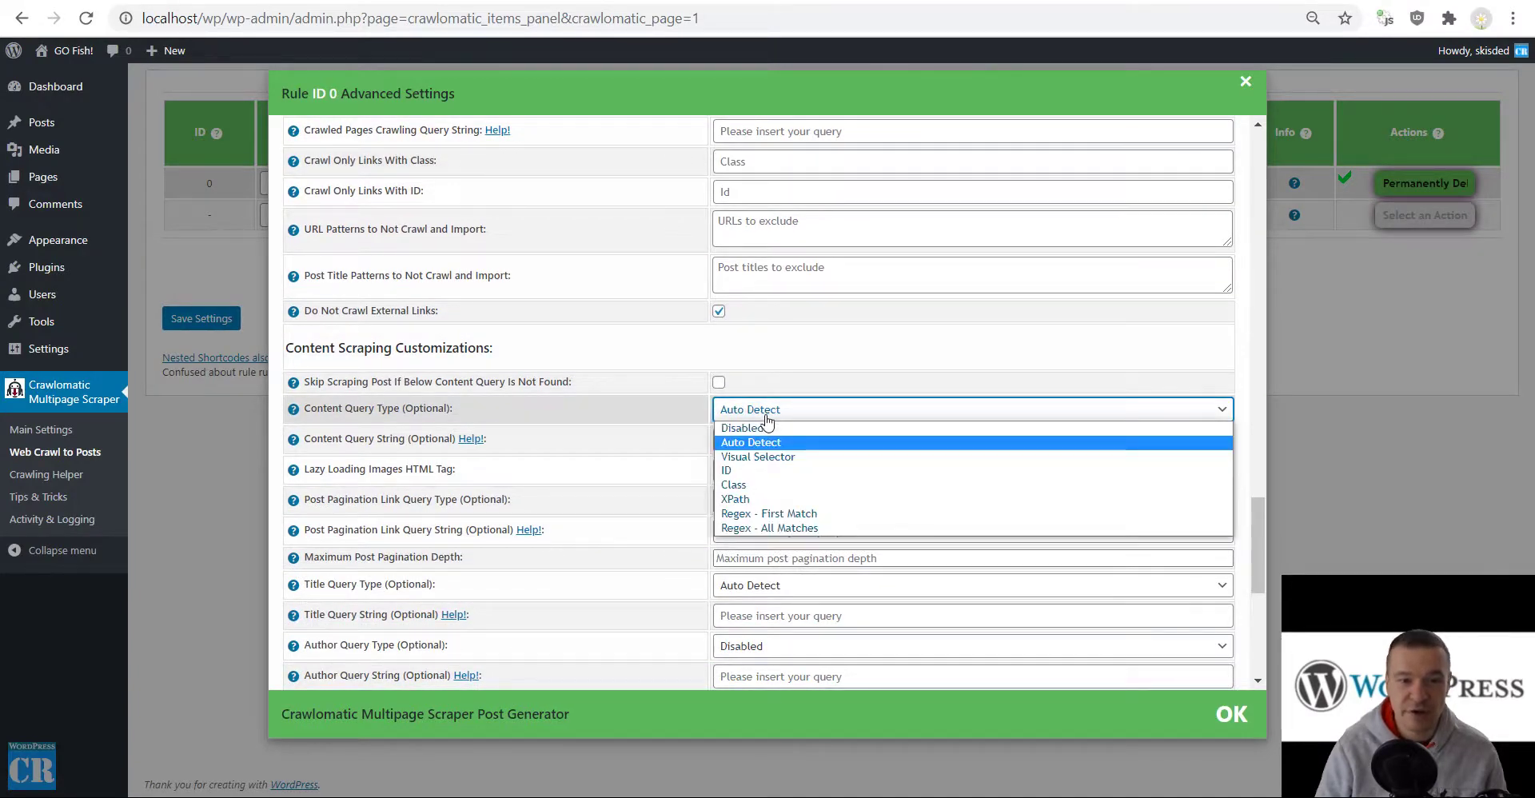
left_click(756, 458)
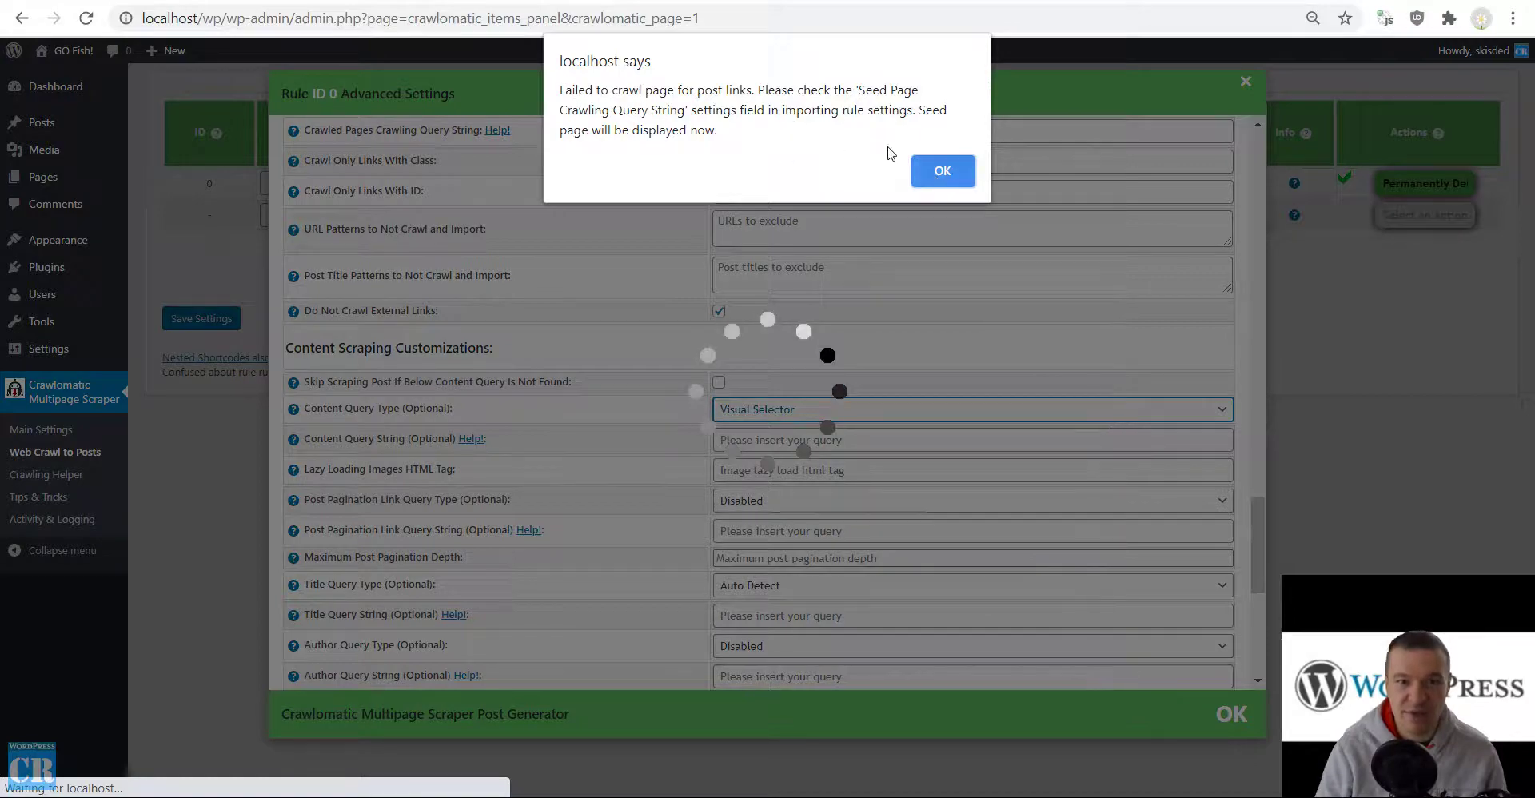
left_click(940, 171)
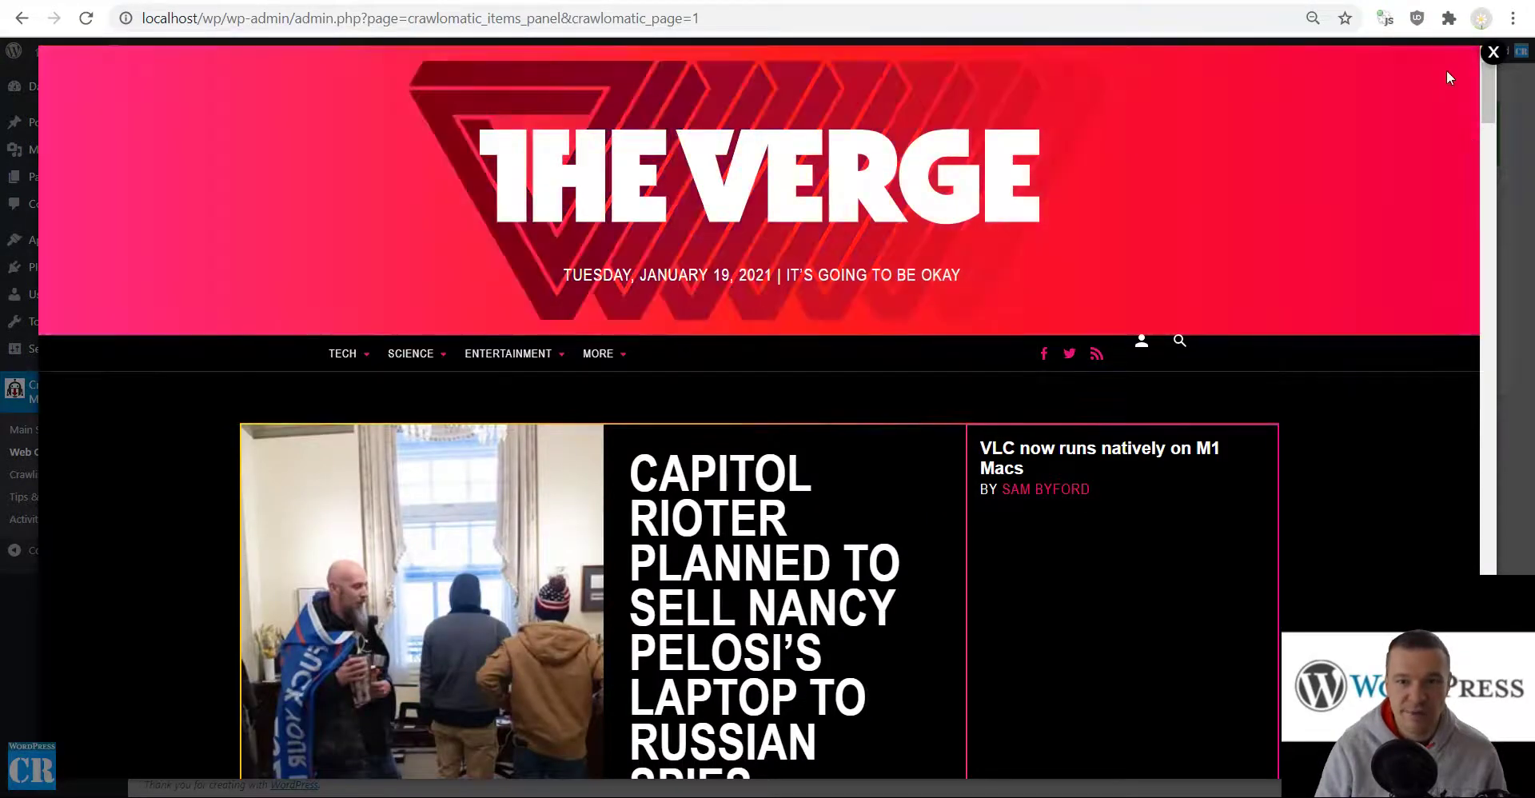
left_click(1492, 52)
- Reopen the Visual Selector for the seed page crawling query and pick the large Capitol rioter headline on The Verge's home page
scroll(772, 359, "up", 5)
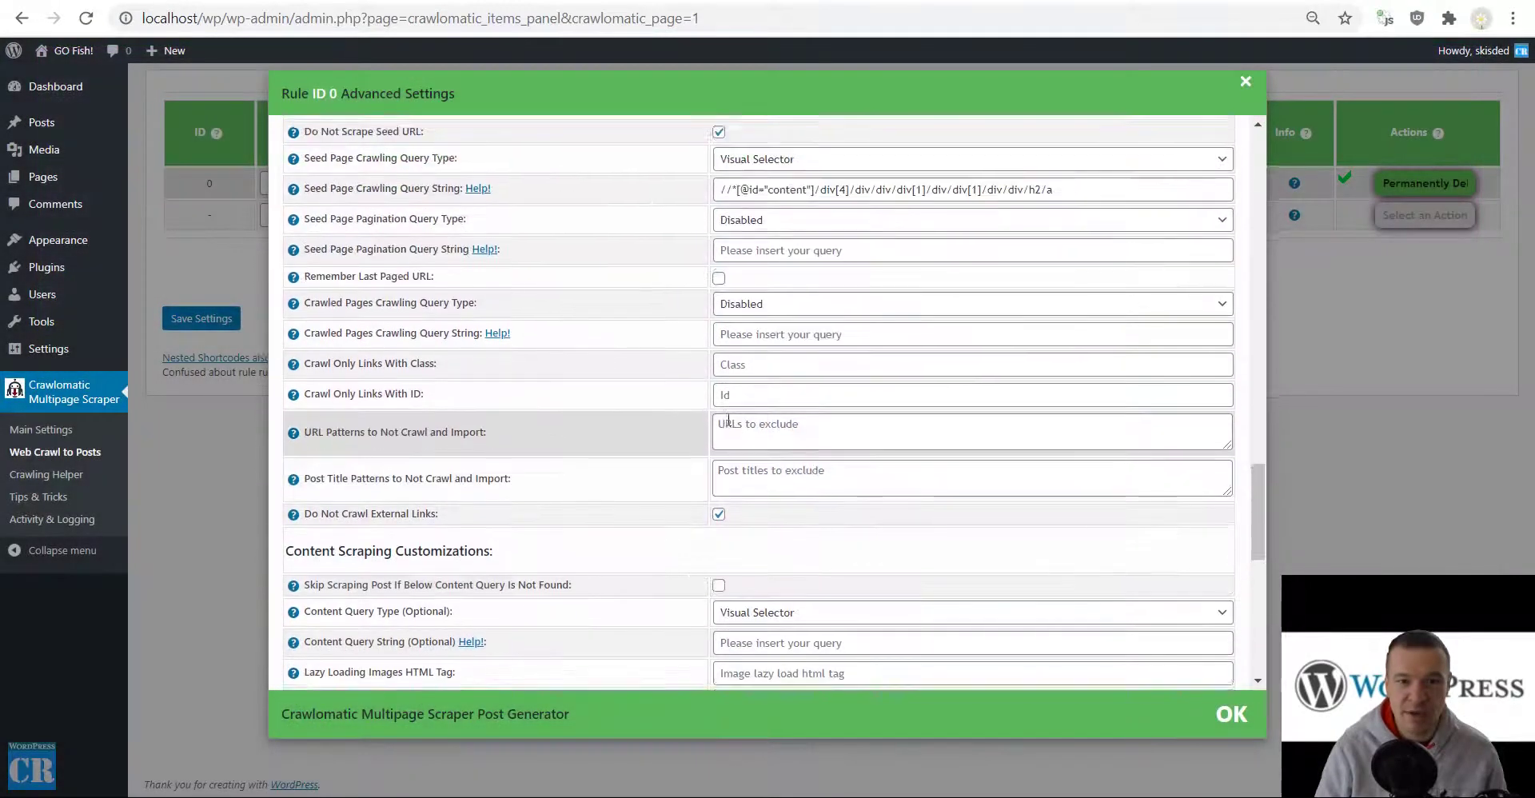
left_click(765, 356)
left_click(766, 373)
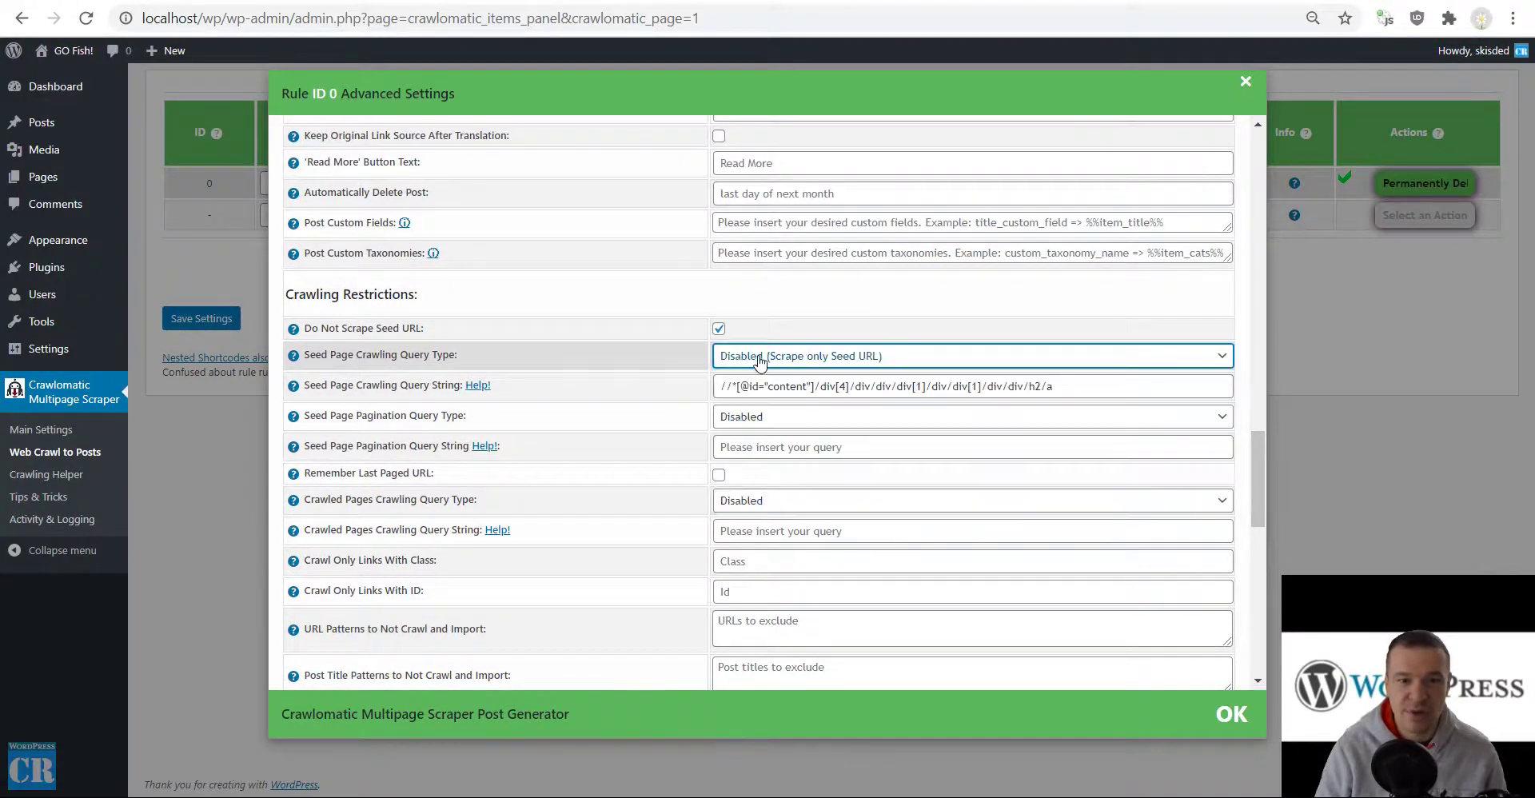
left_click(760, 356)
left_click(756, 388)
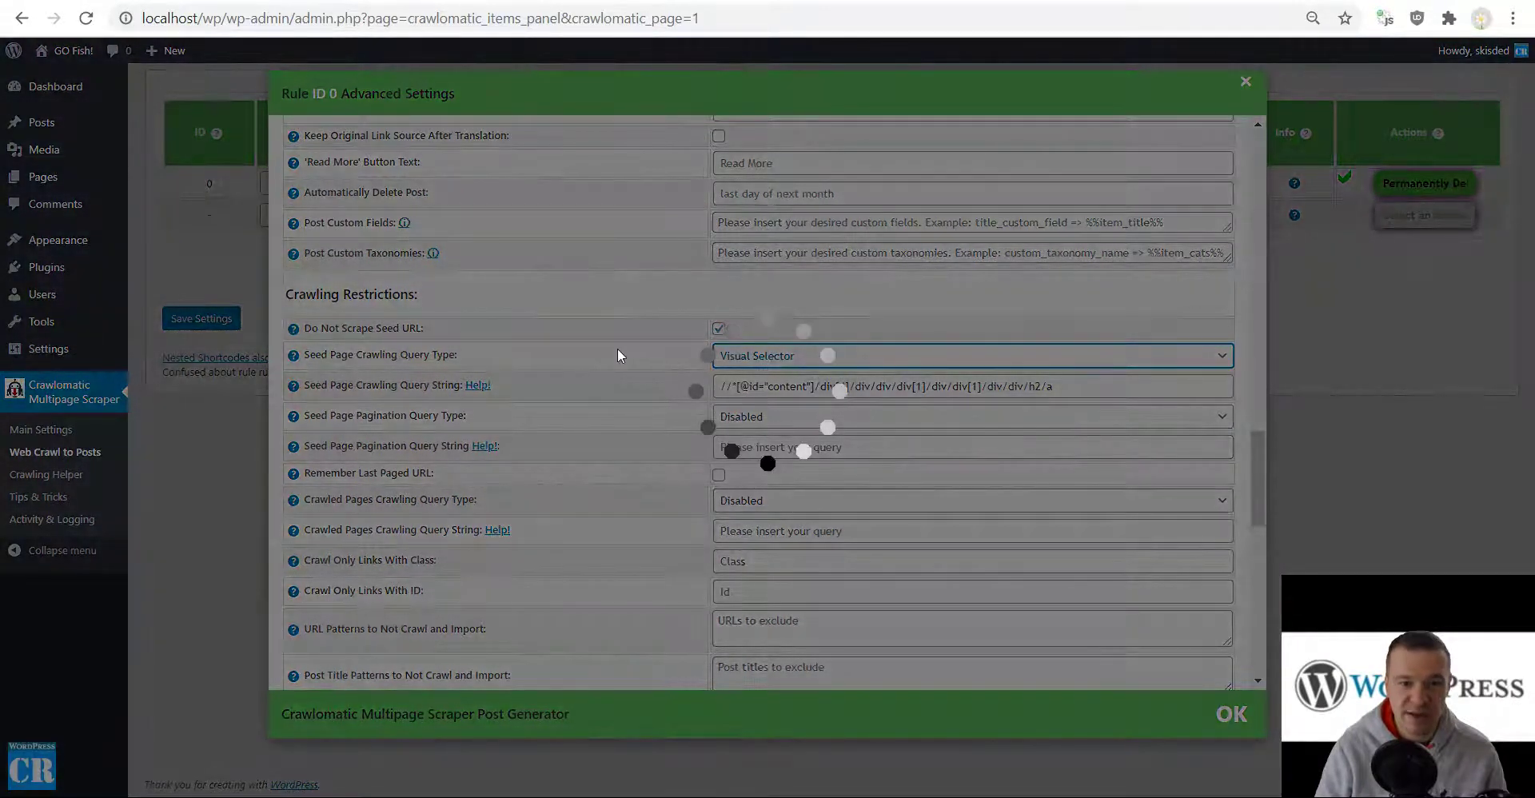
scroll(654, 368, "down", 4)
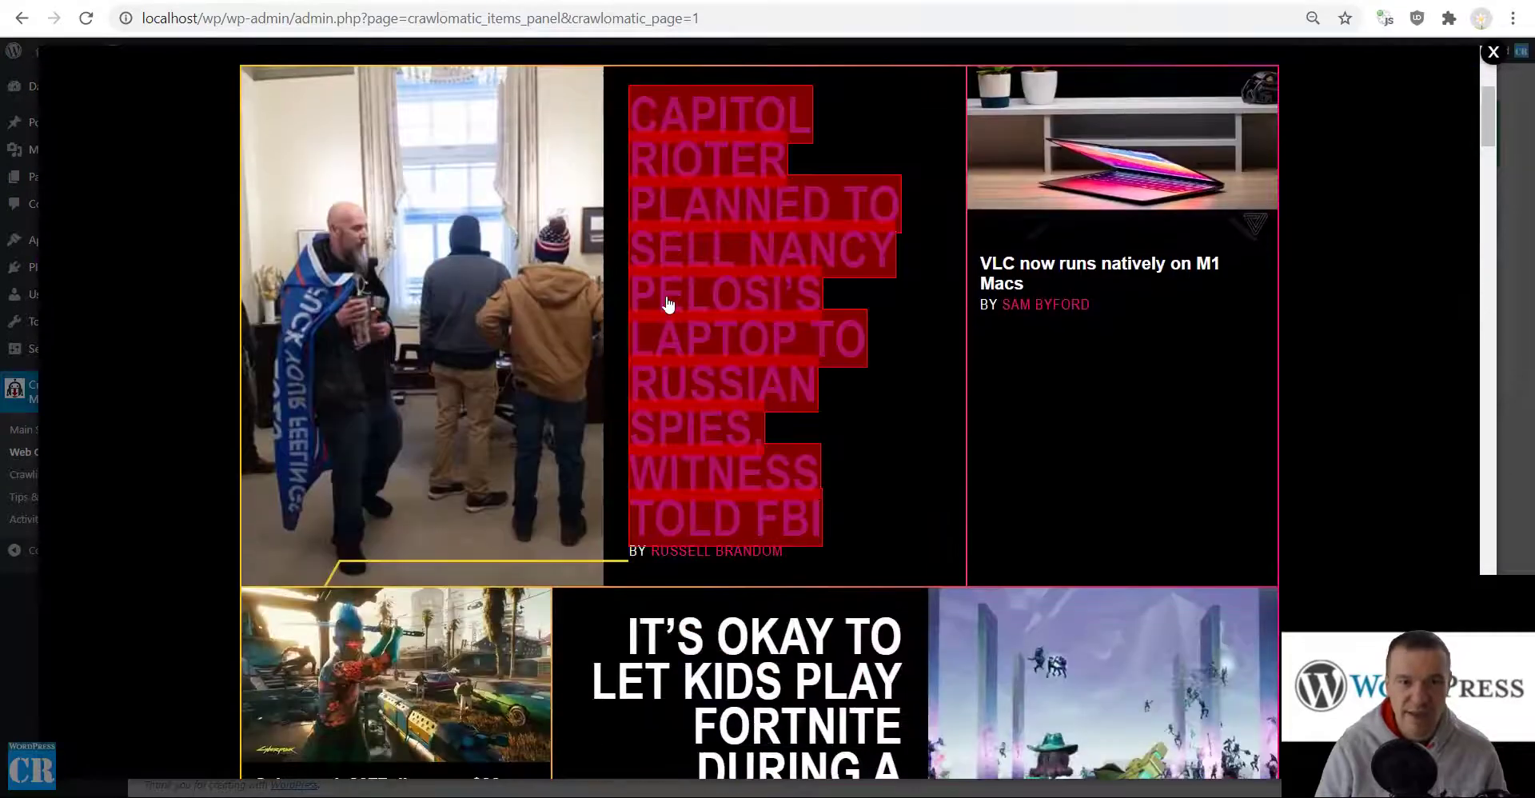
left_click(668, 275)
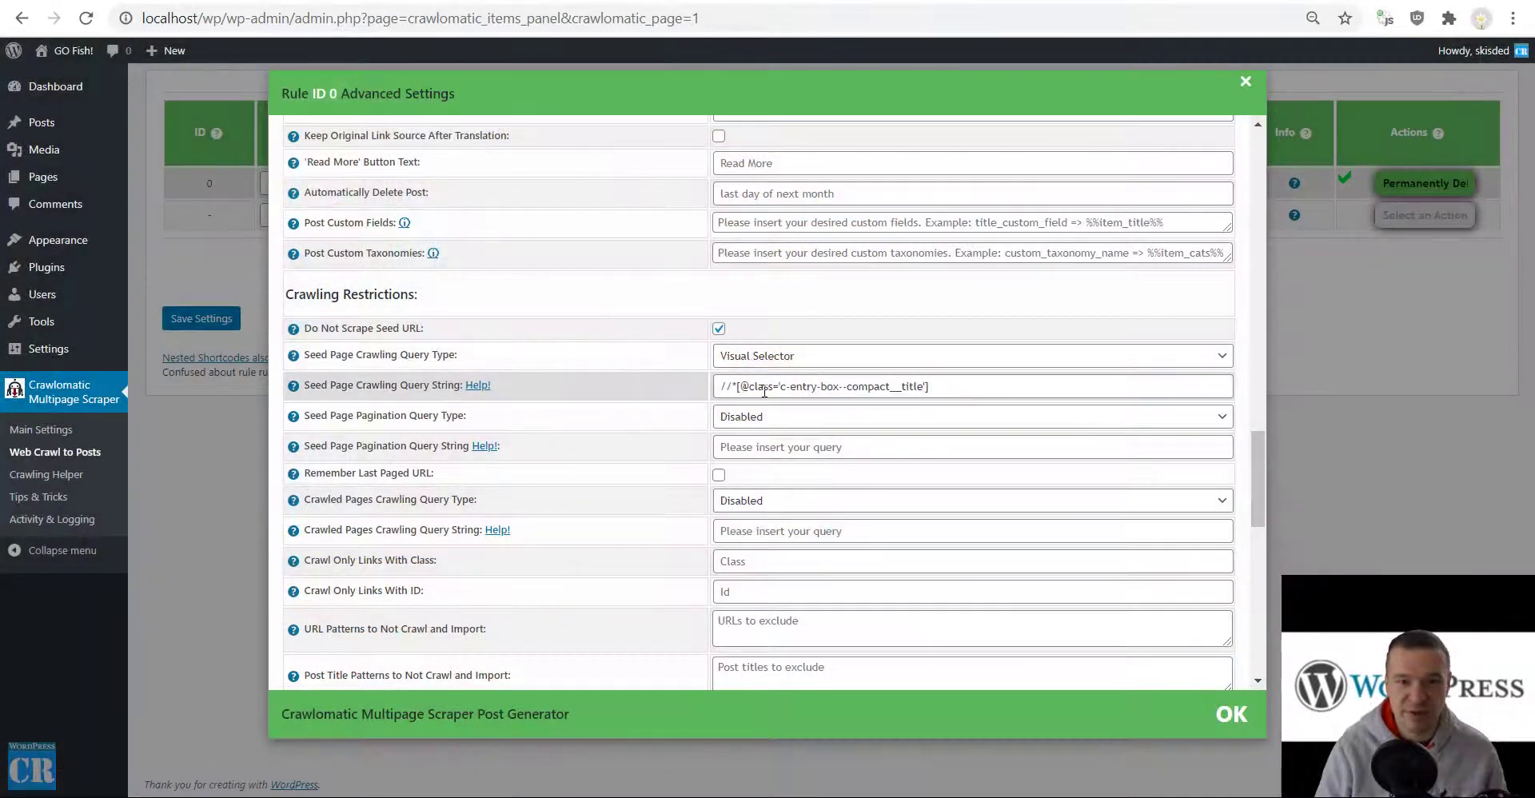
- Set rule 0's Content Query Type to Visual Selector, pick the article's full body text as the content, and save the settings
scroll(778, 382, "down", 7)
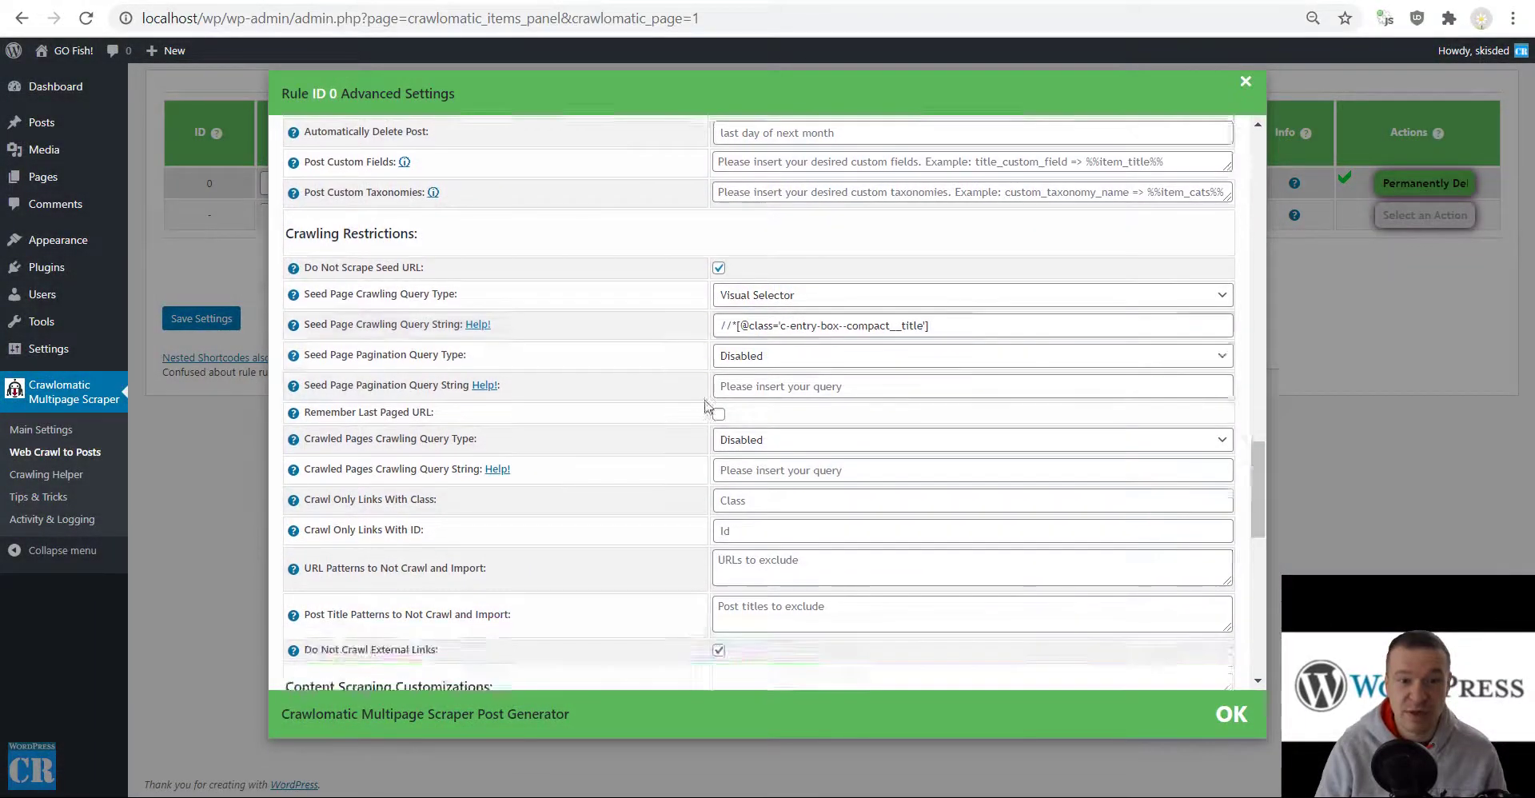
left_click(732, 210)
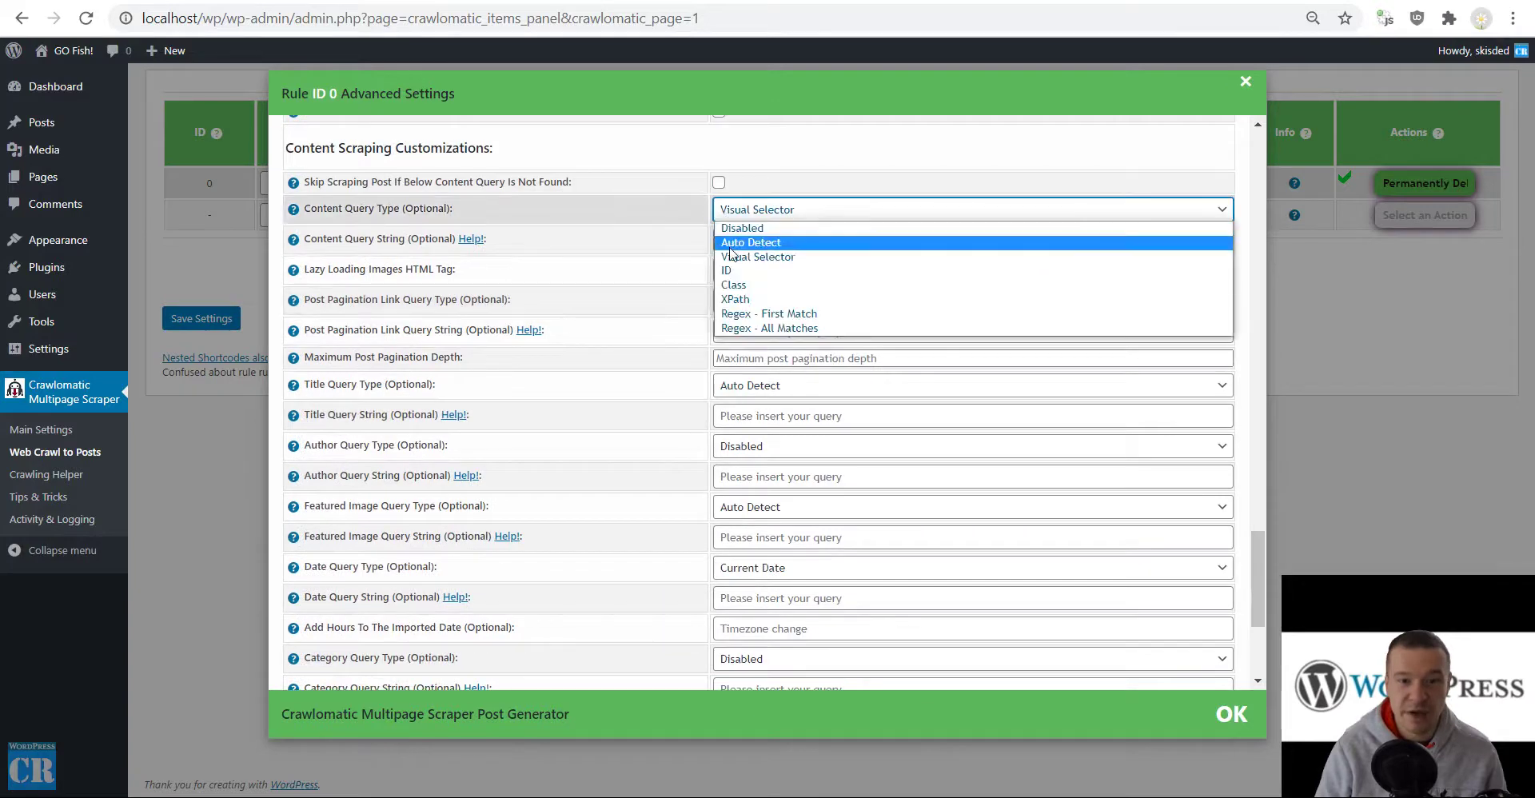
left_click(734, 258)
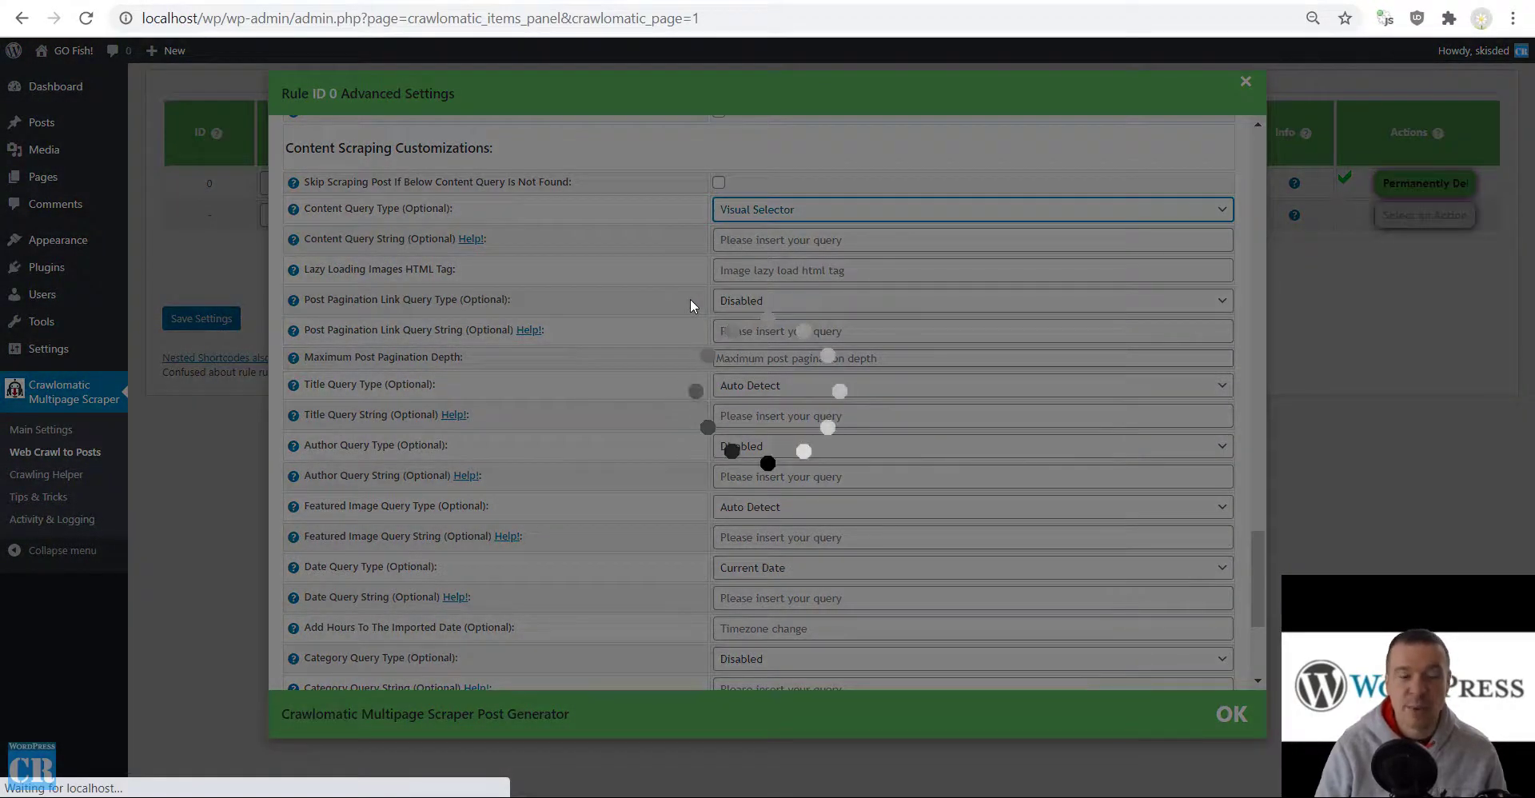
scroll(691, 419, "down", 3)
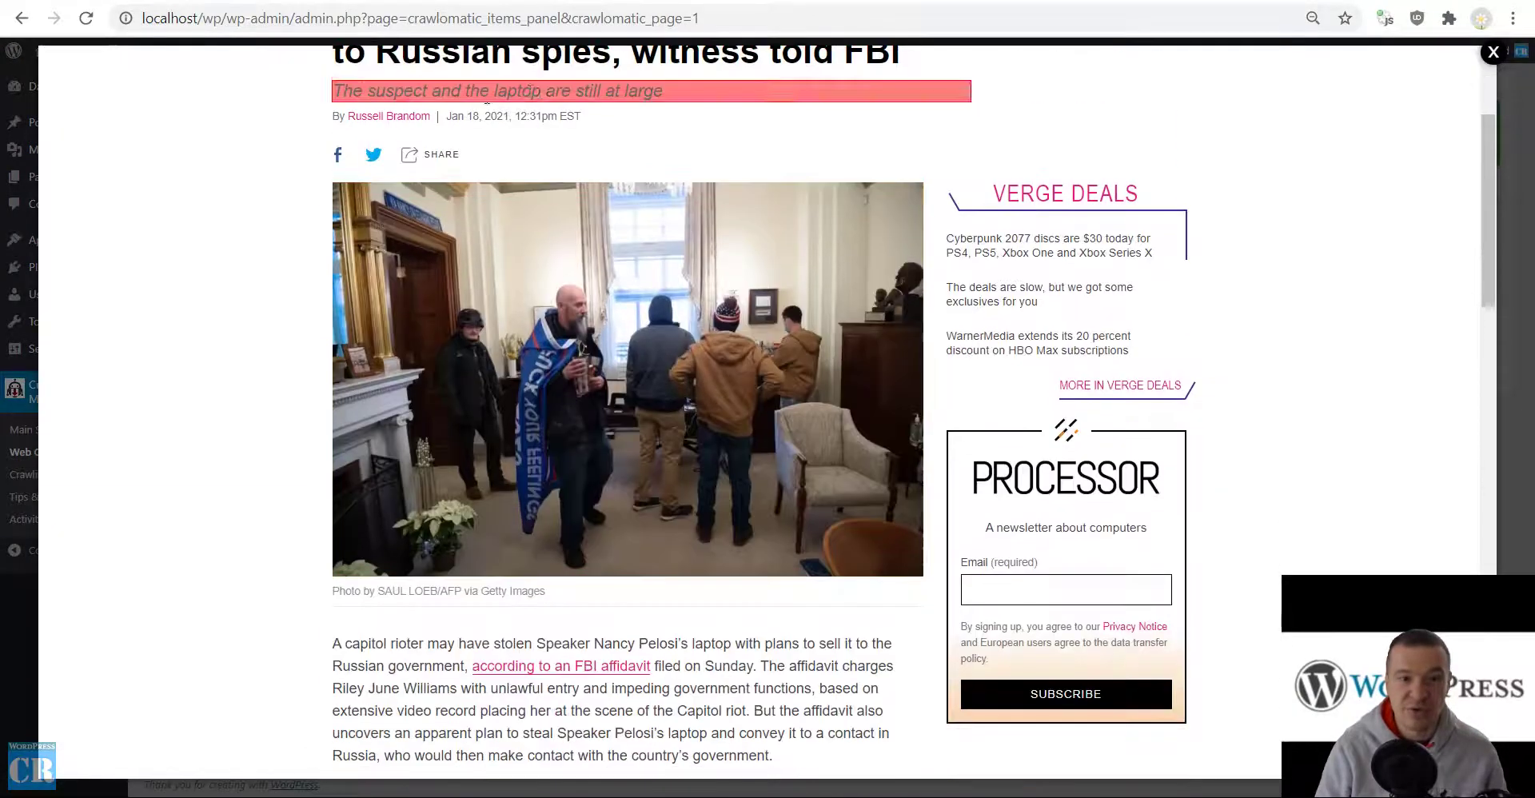
scroll(531, 408, "down", 4)
scroll(544, 279, "up", 6)
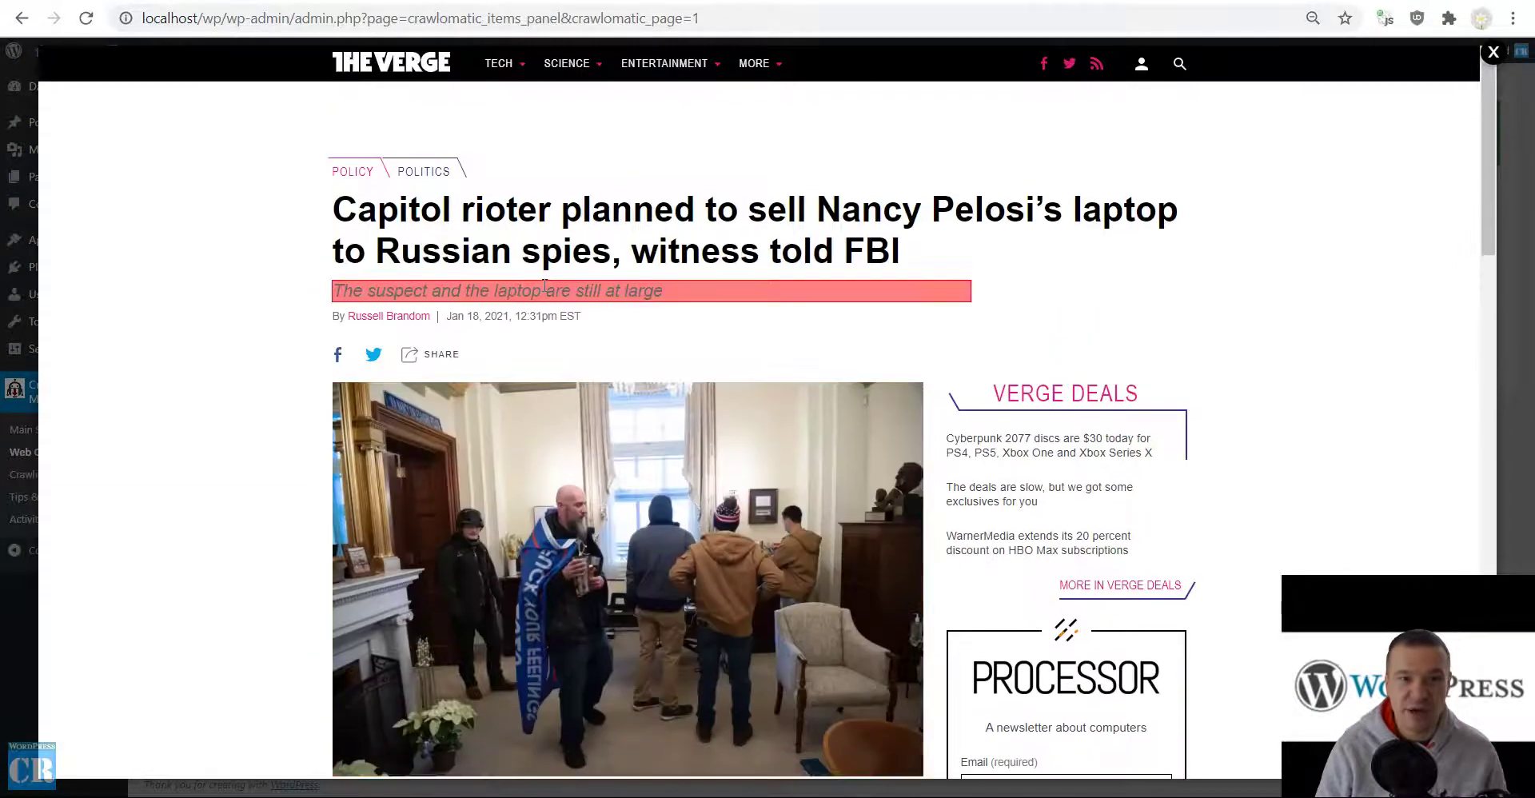
scroll(545, 282, "down", 5)
scroll(544, 283, "down", 3)
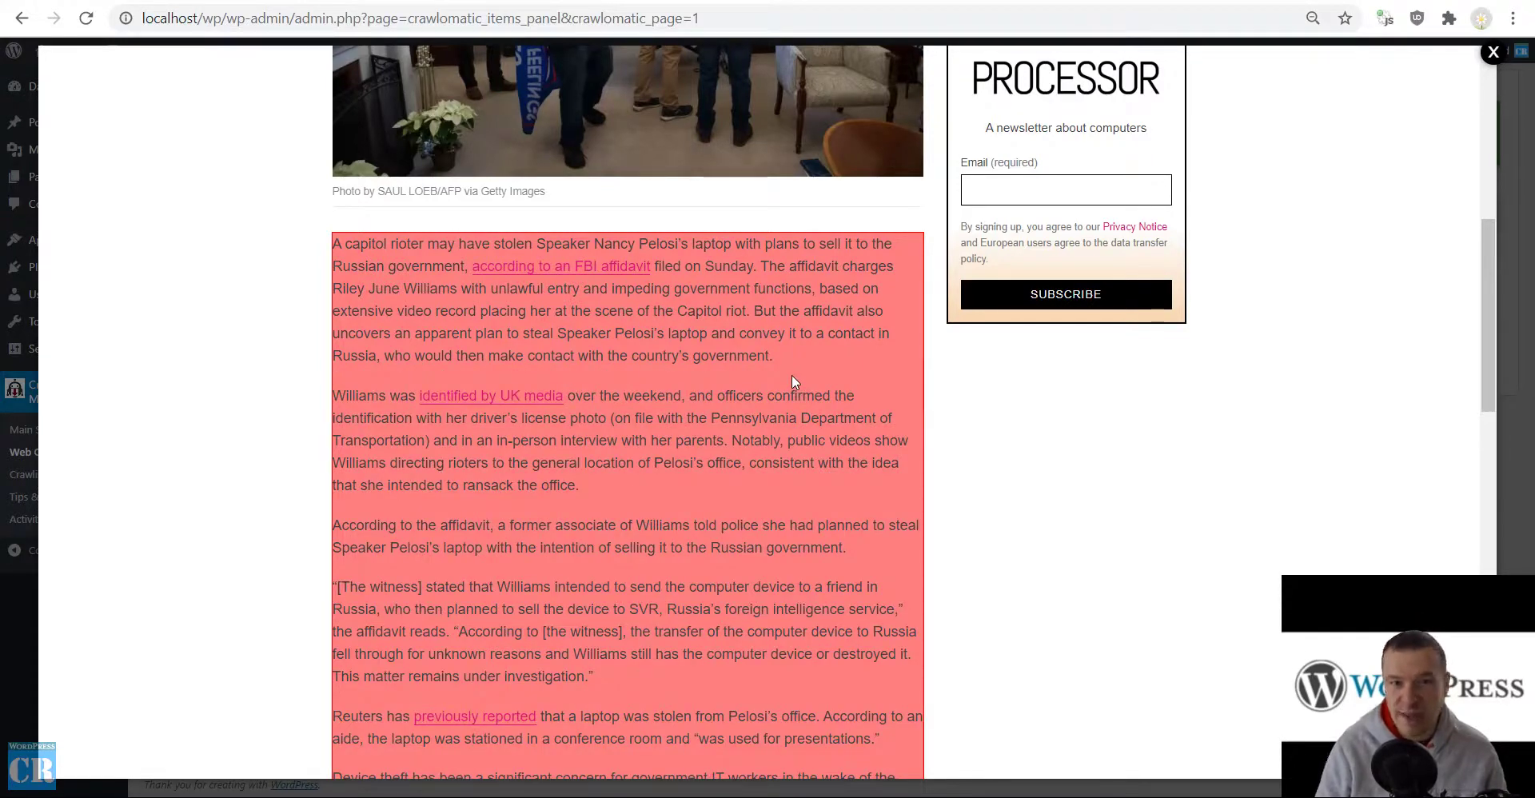
left_click(792, 376)
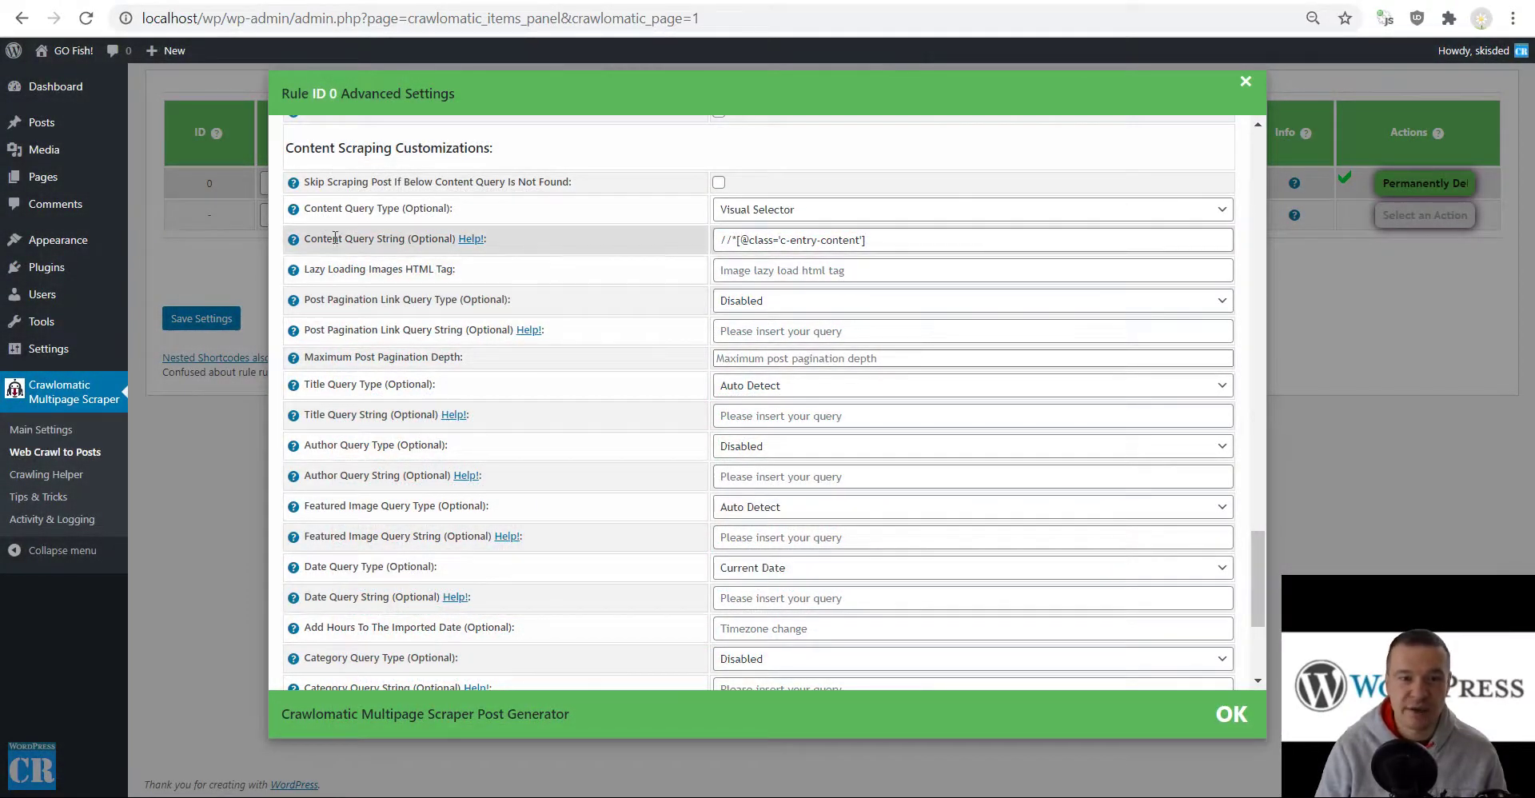
left_click(208, 319)
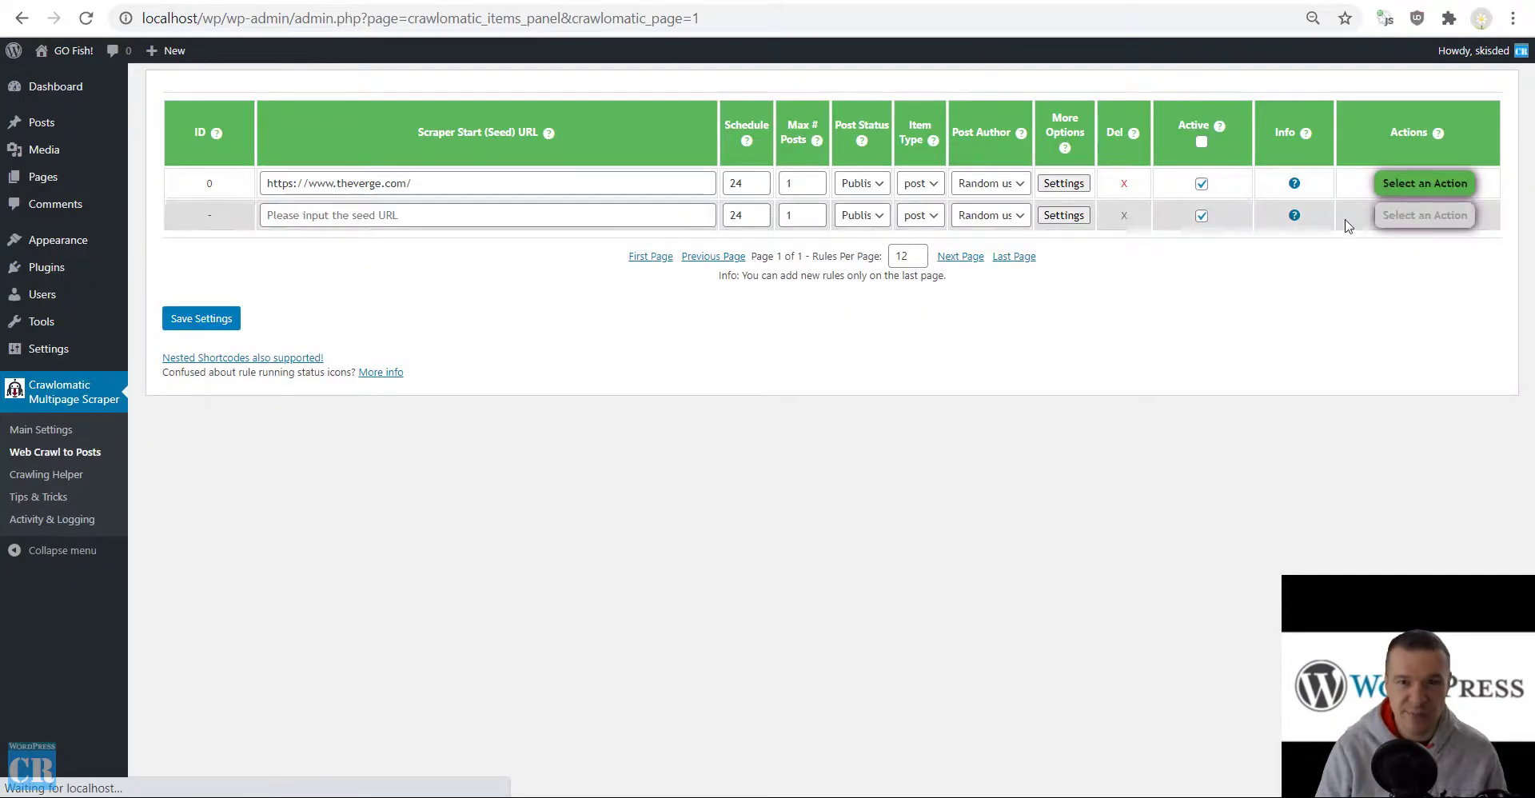
- Permanently delete all posts generated by rule 0, and run the rule again
left_click(1418, 184)
left_click(1408, 255)
key("Return")
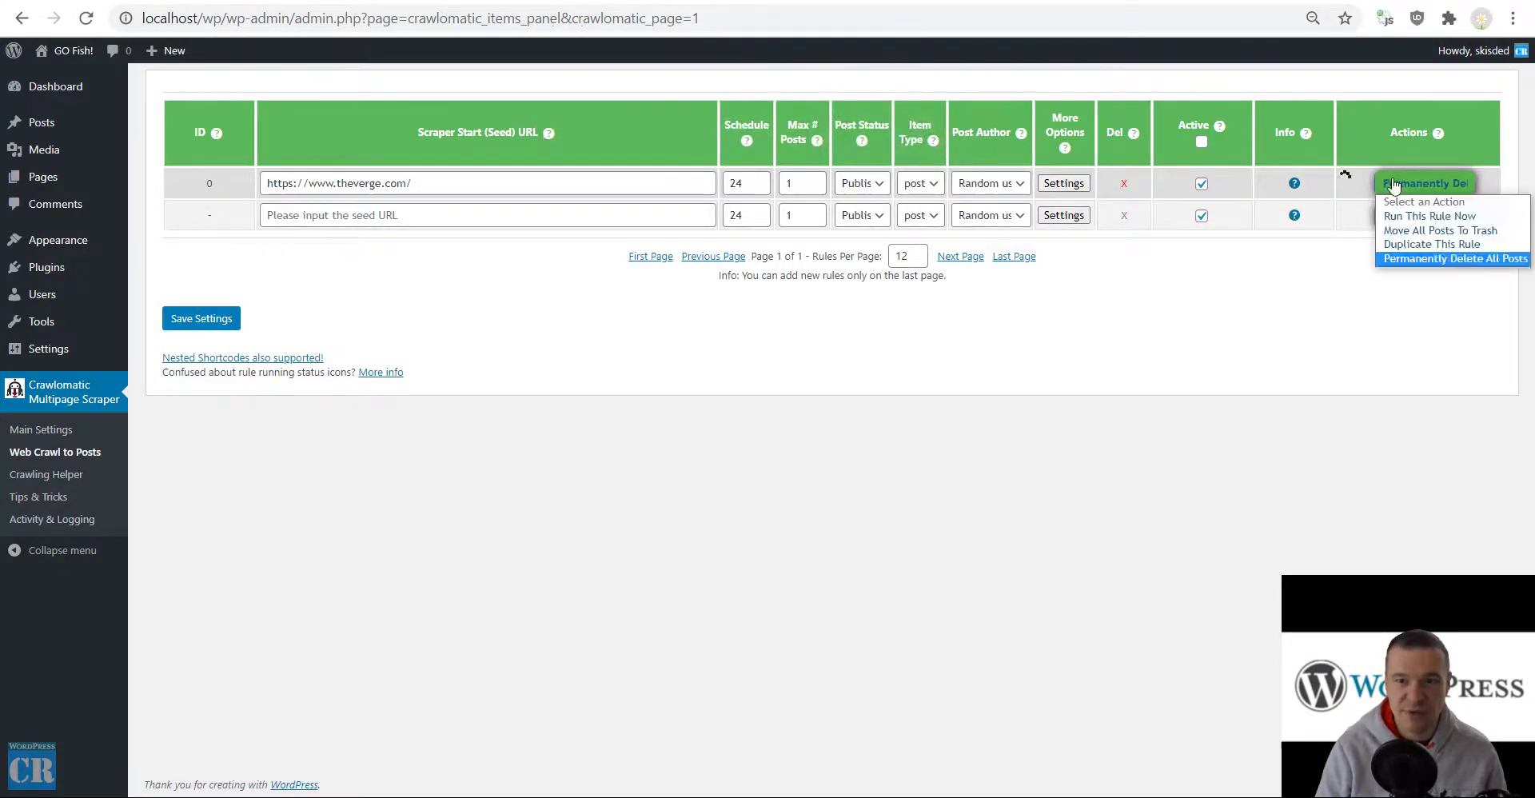
left_click(1396, 218)
key("Return")
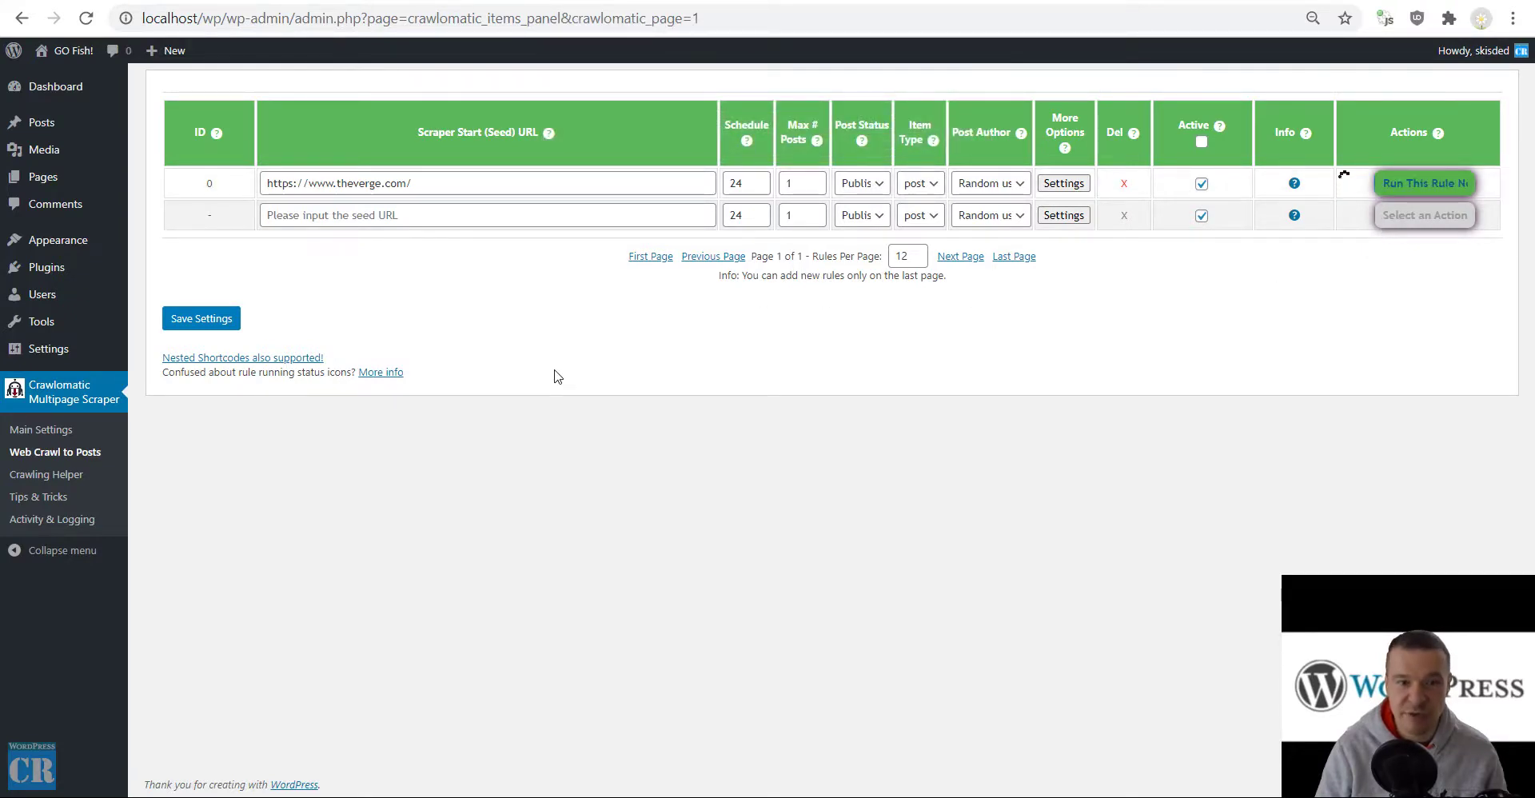
- Open the imported Capitol rioter article on the site and examine its scraped content down to the embedded document
left_click(73, 50)
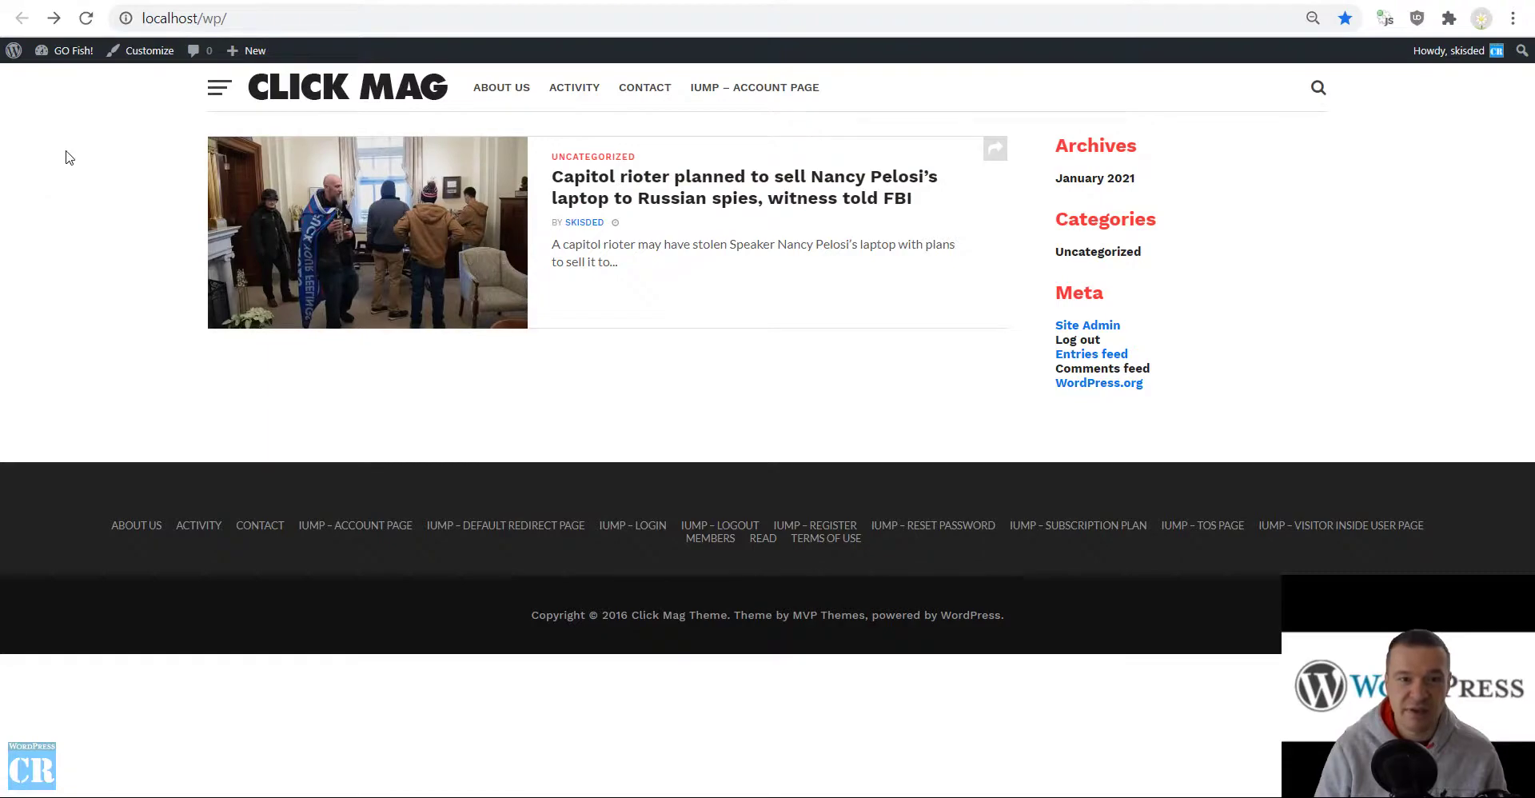
left_click(662, 188)
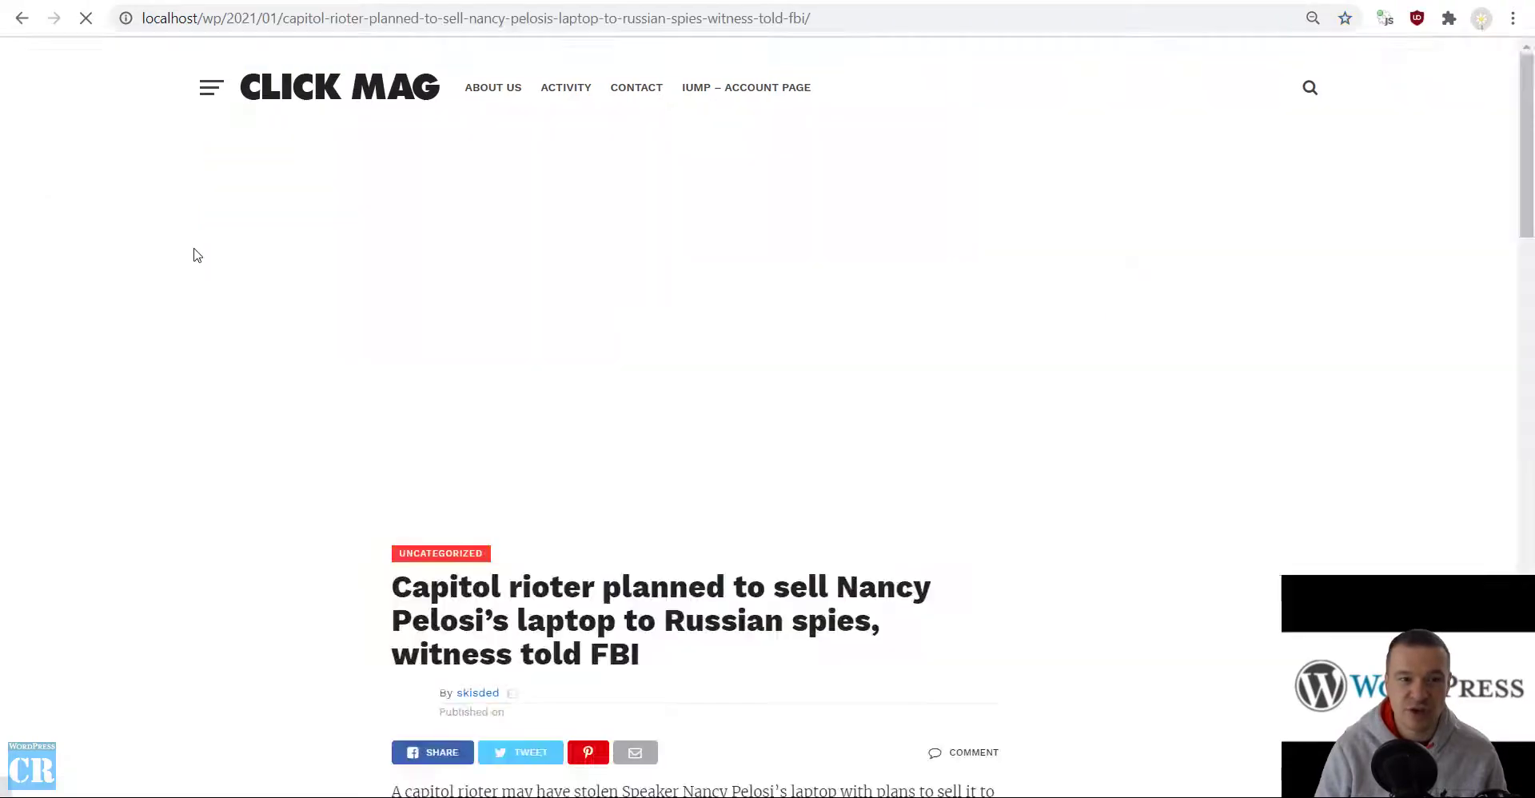
scroll(193, 256, "down", 2)
scroll(193, 256, "down", 20)
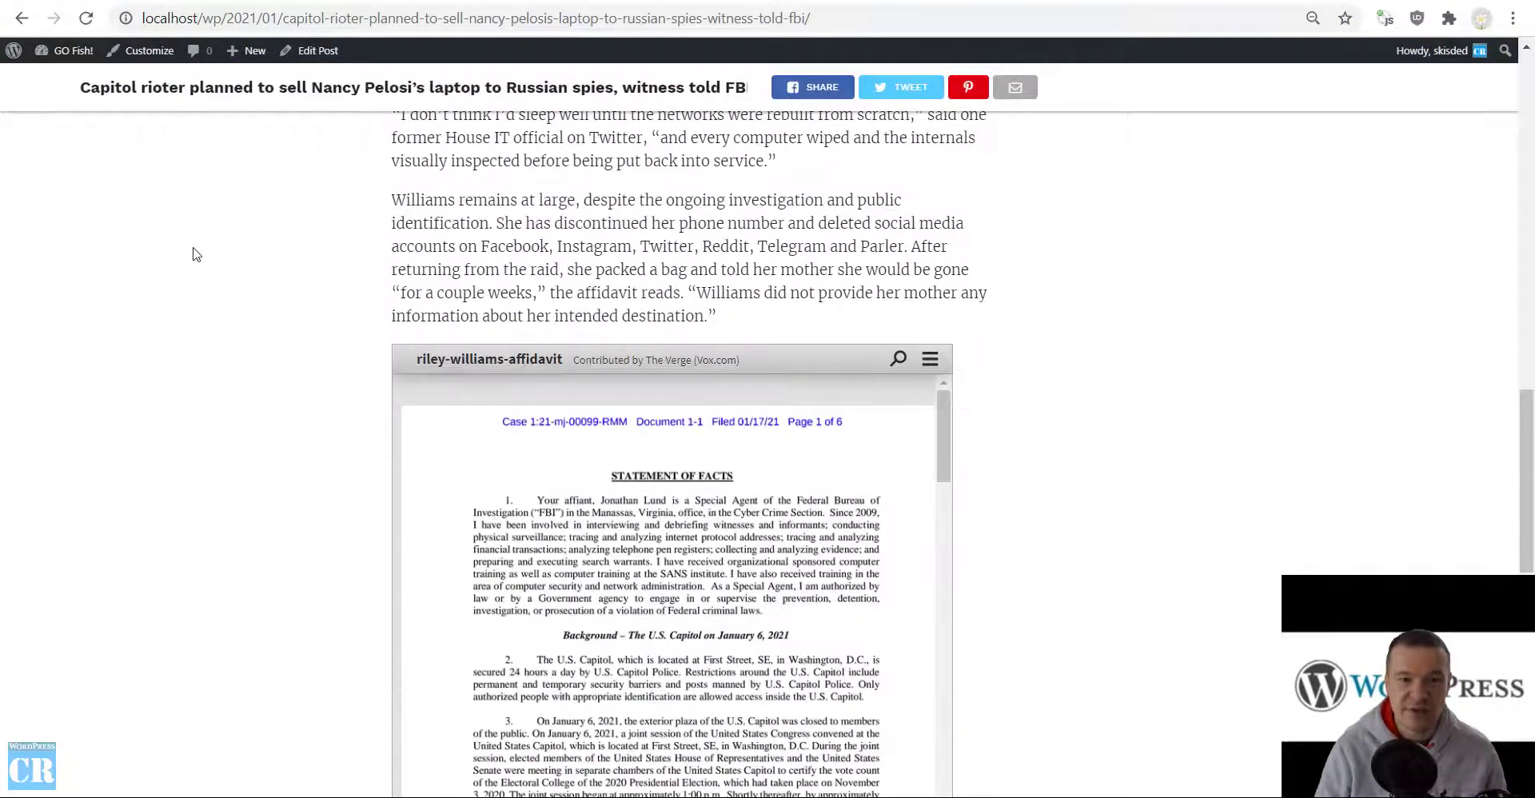
scroll(193, 255, "down", 7)
scroll(233, 253, "up", 3)
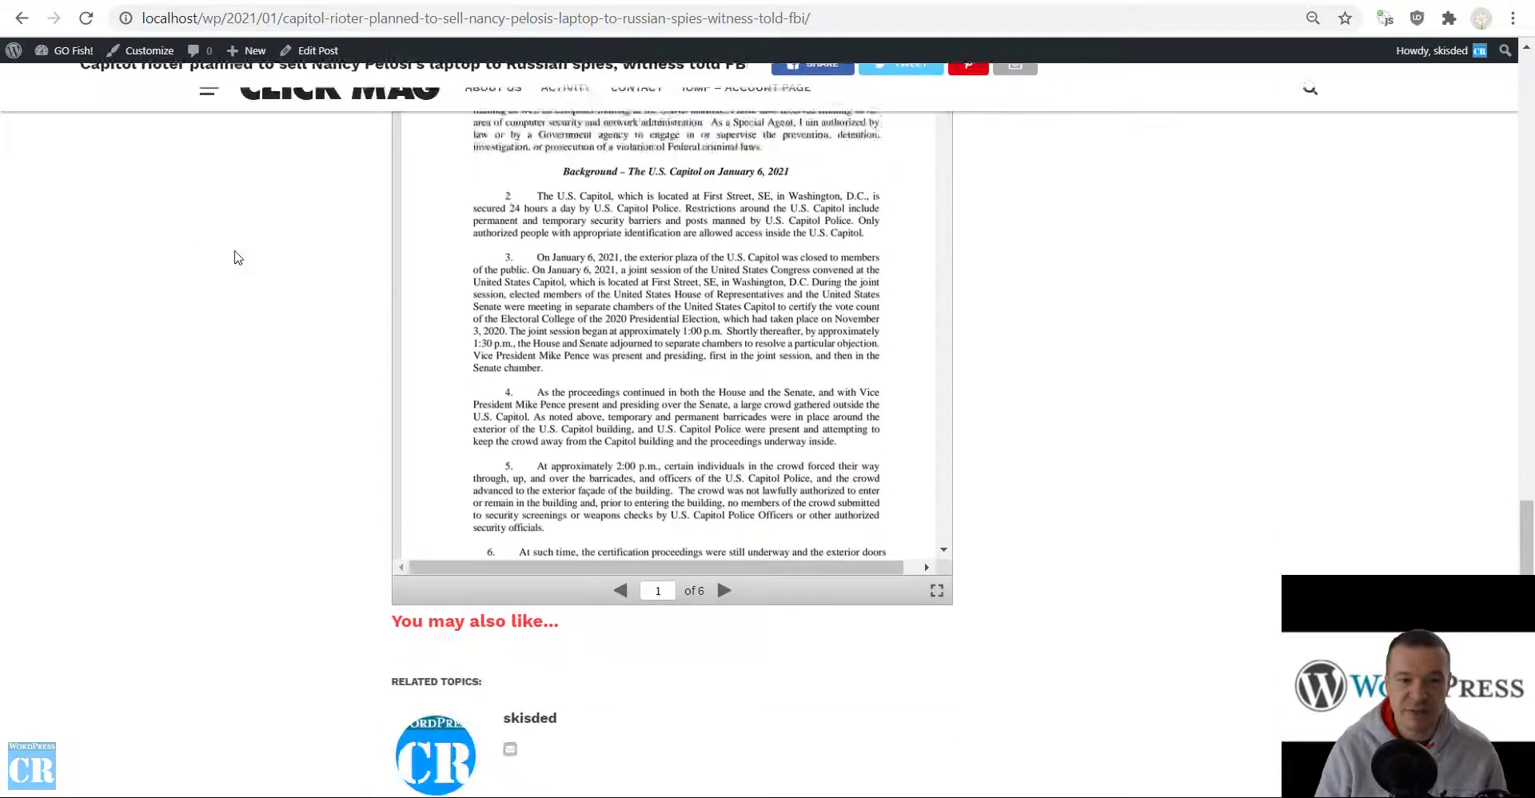
scroll(640, 227, "up", 15)
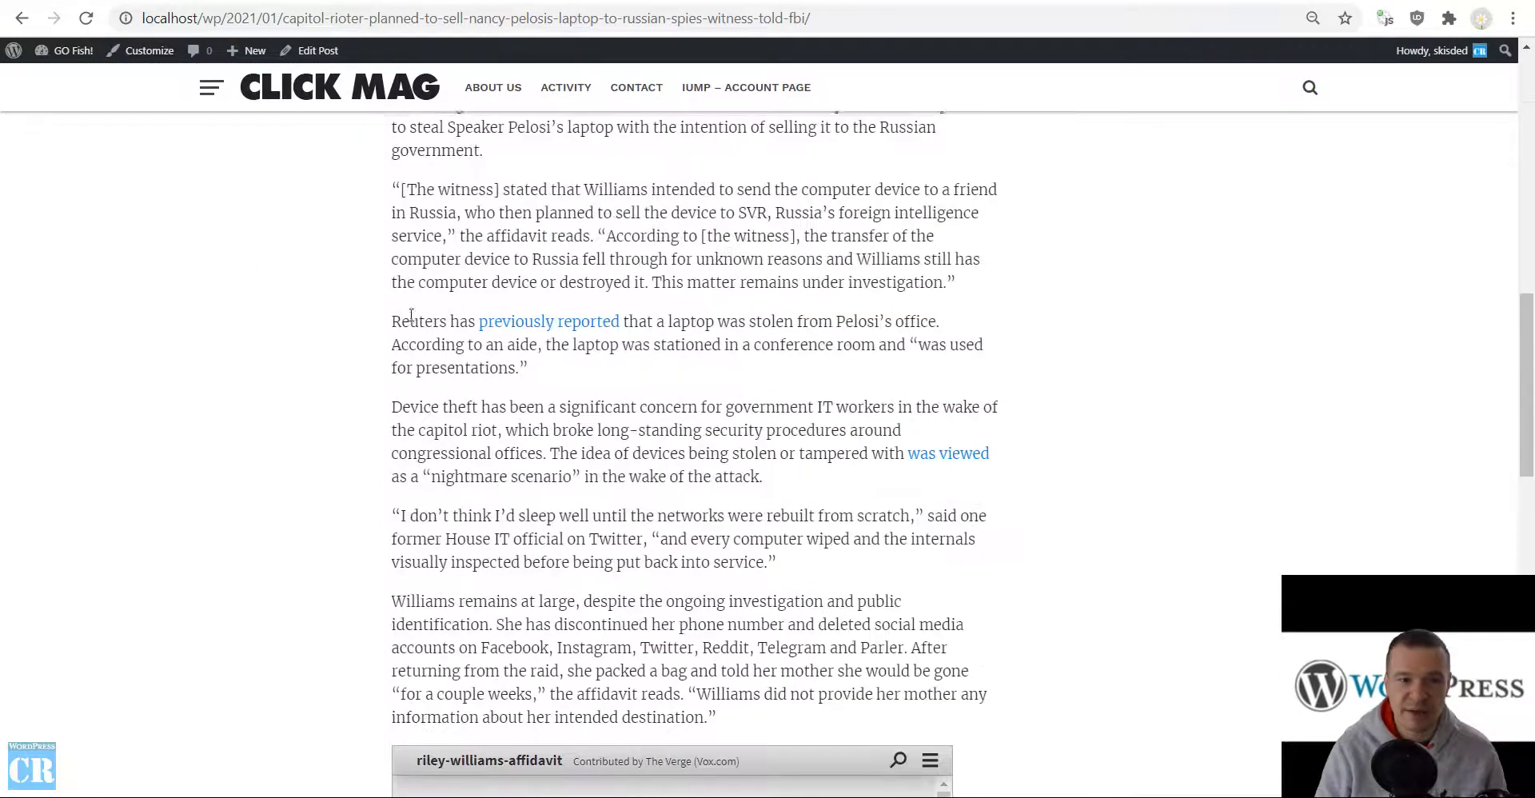
scroll(391, 310, "up", 1)
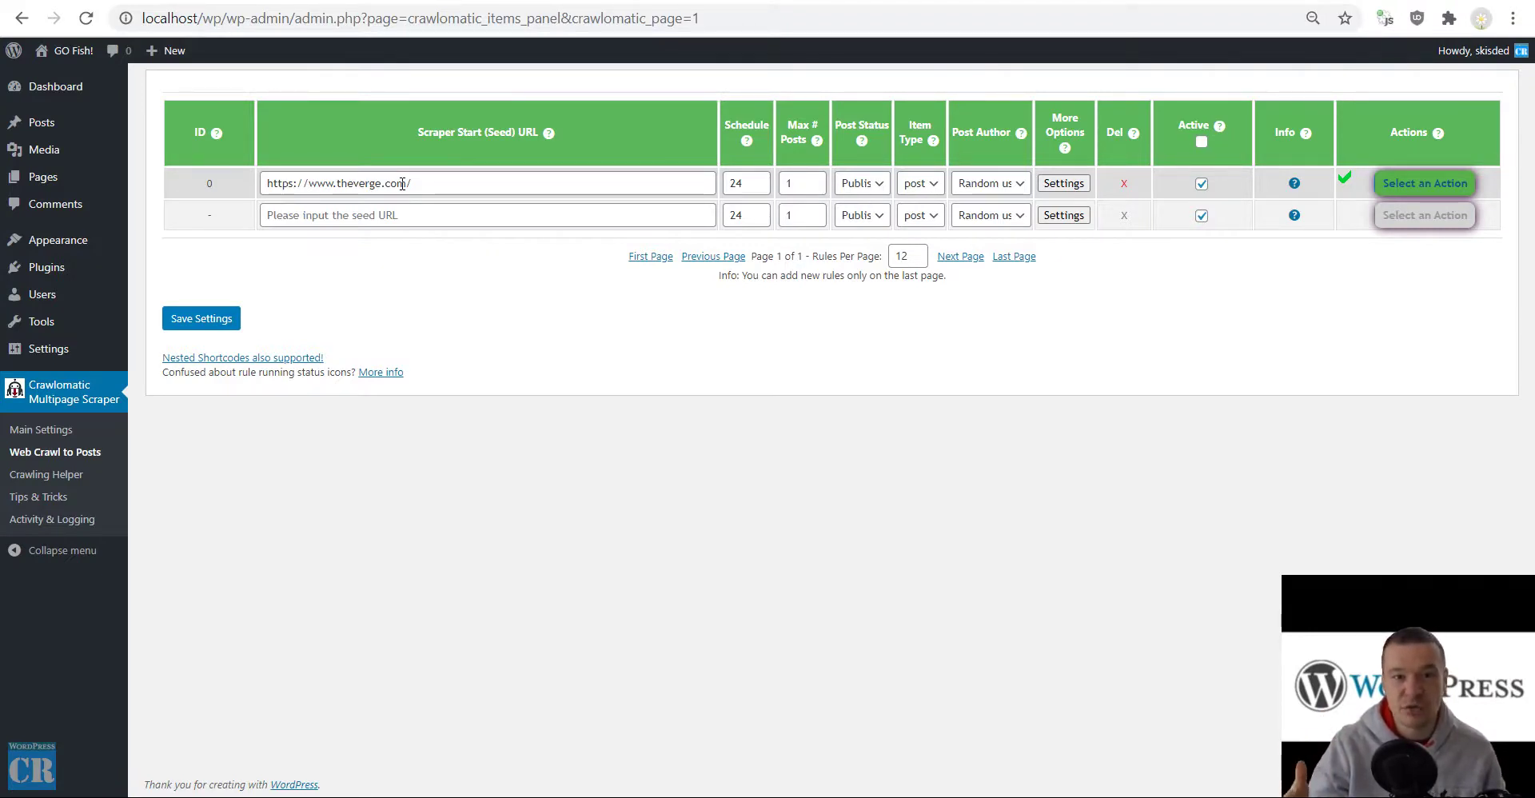
left_click(1064, 183)
left_click(1379, 343)
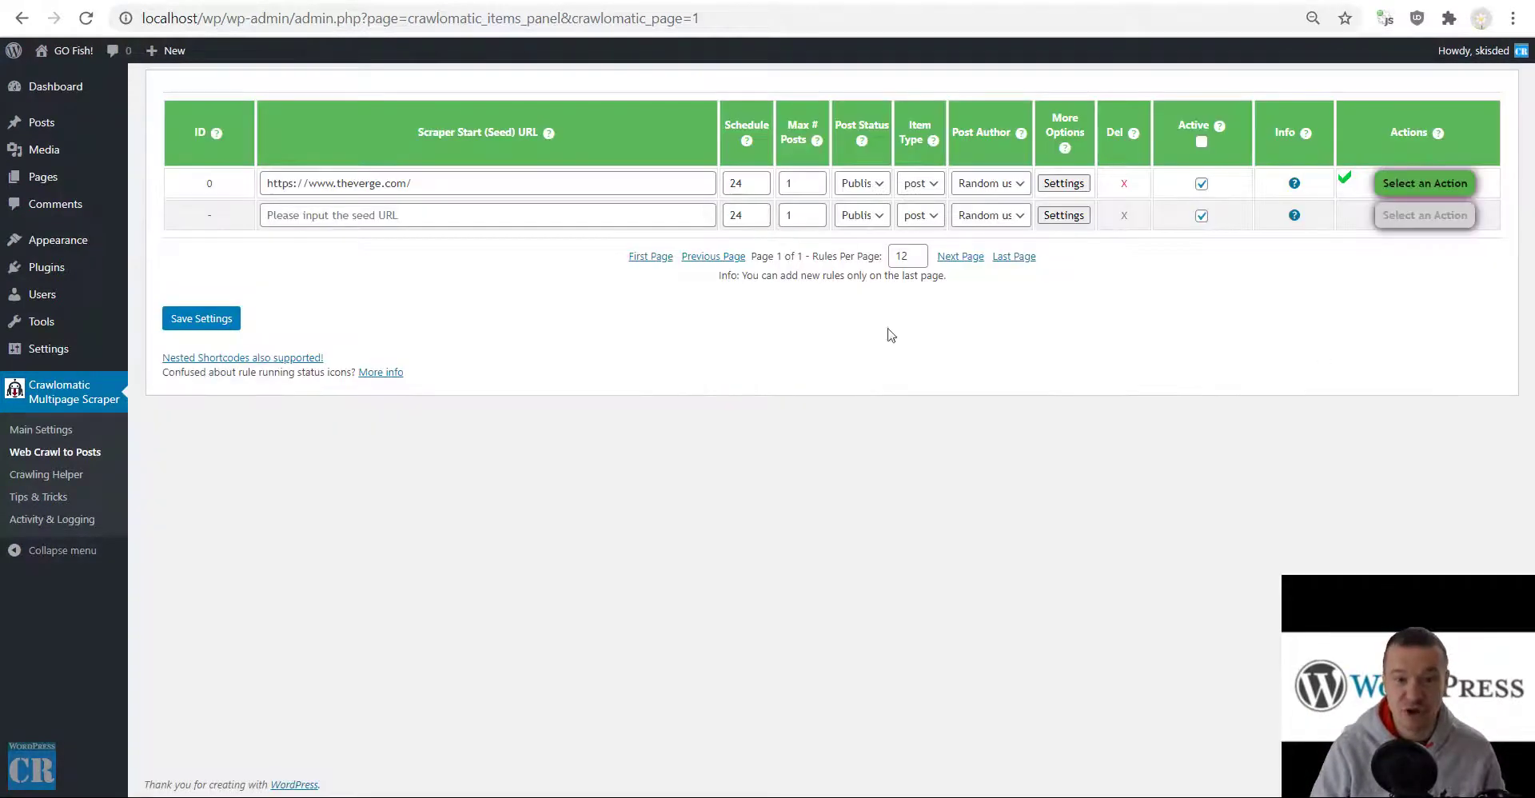